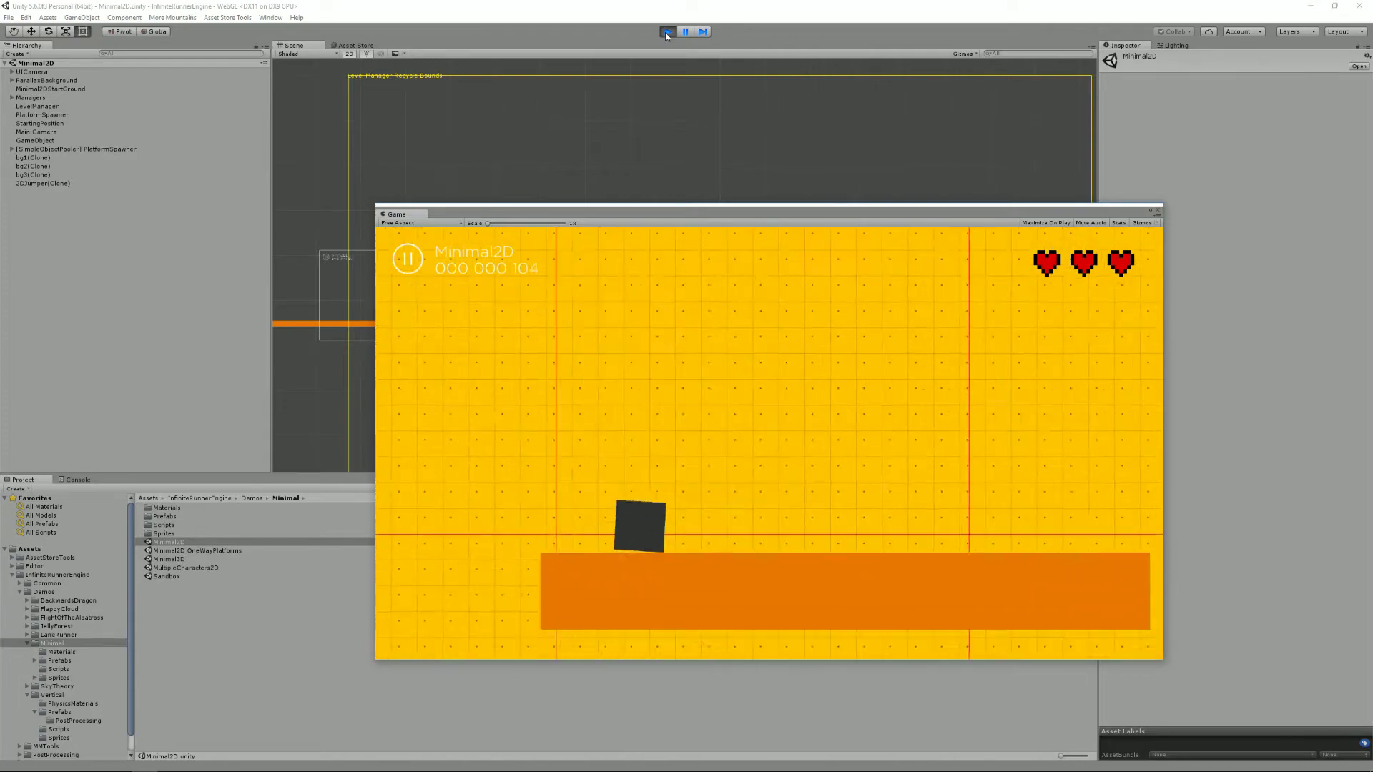
- Make the cube jump twice in the running Minimal2D demo, then stop play mode
key("space")
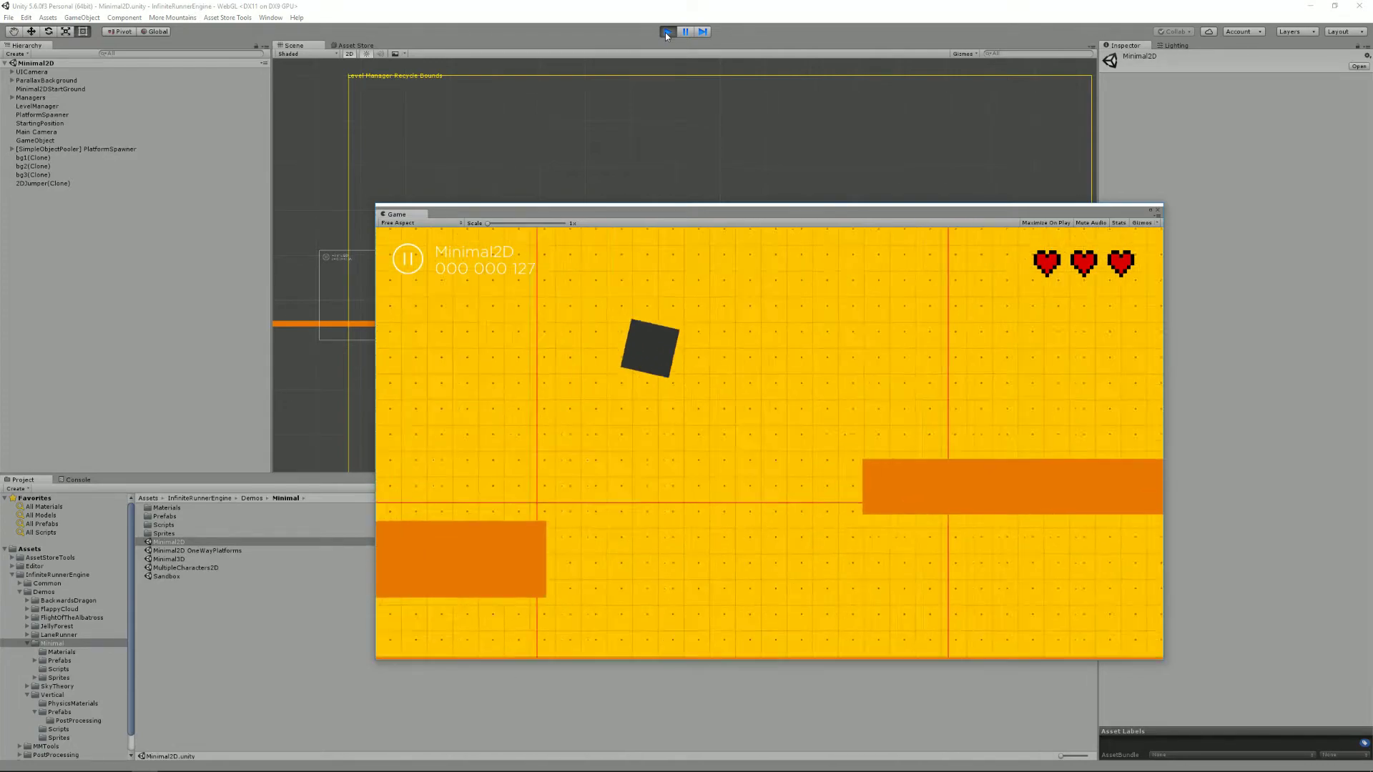
key("space")
key("space")
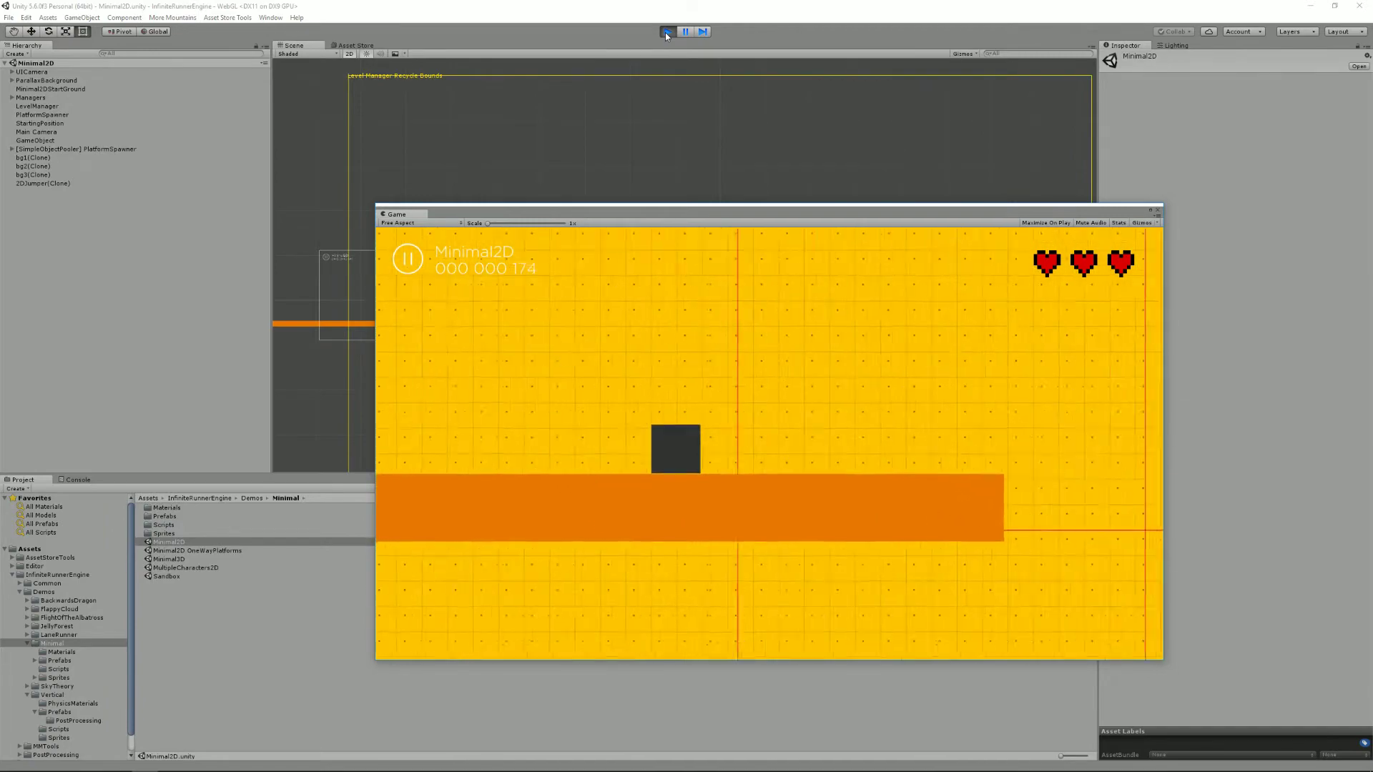
left_click(666, 32)
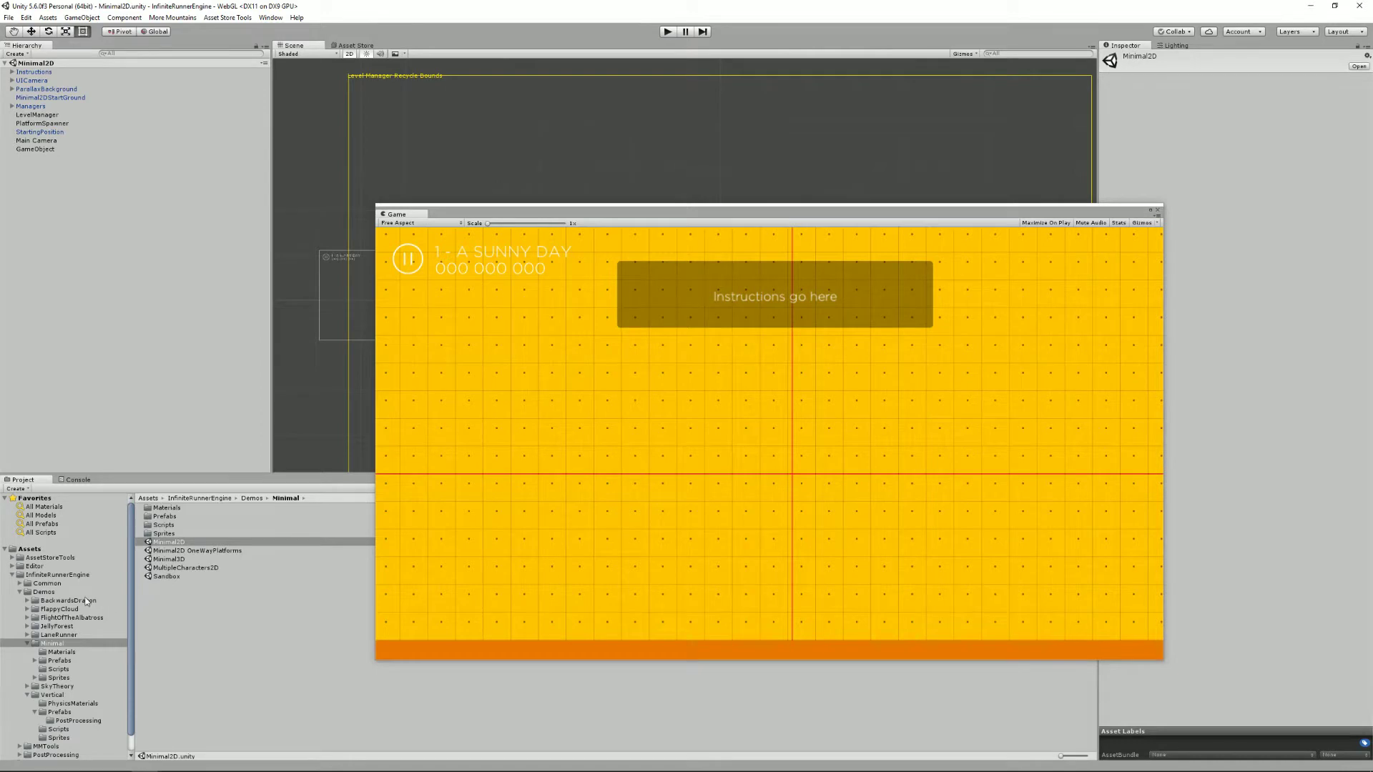
- Browse to InfiniteRunnerEngine > Demos > Minimal and select the Minimal3D scene
scroll(84, 597, "down", 1)
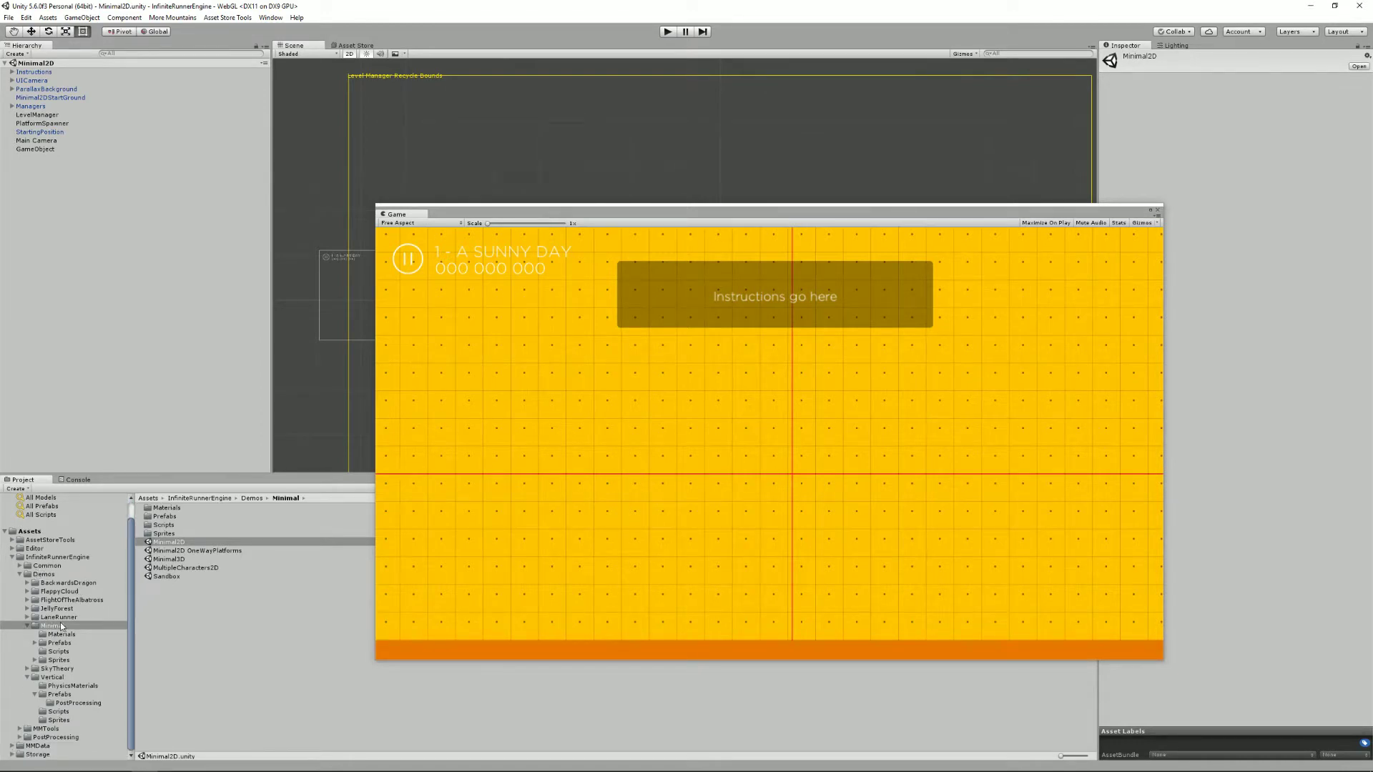
left_click(39, 558)
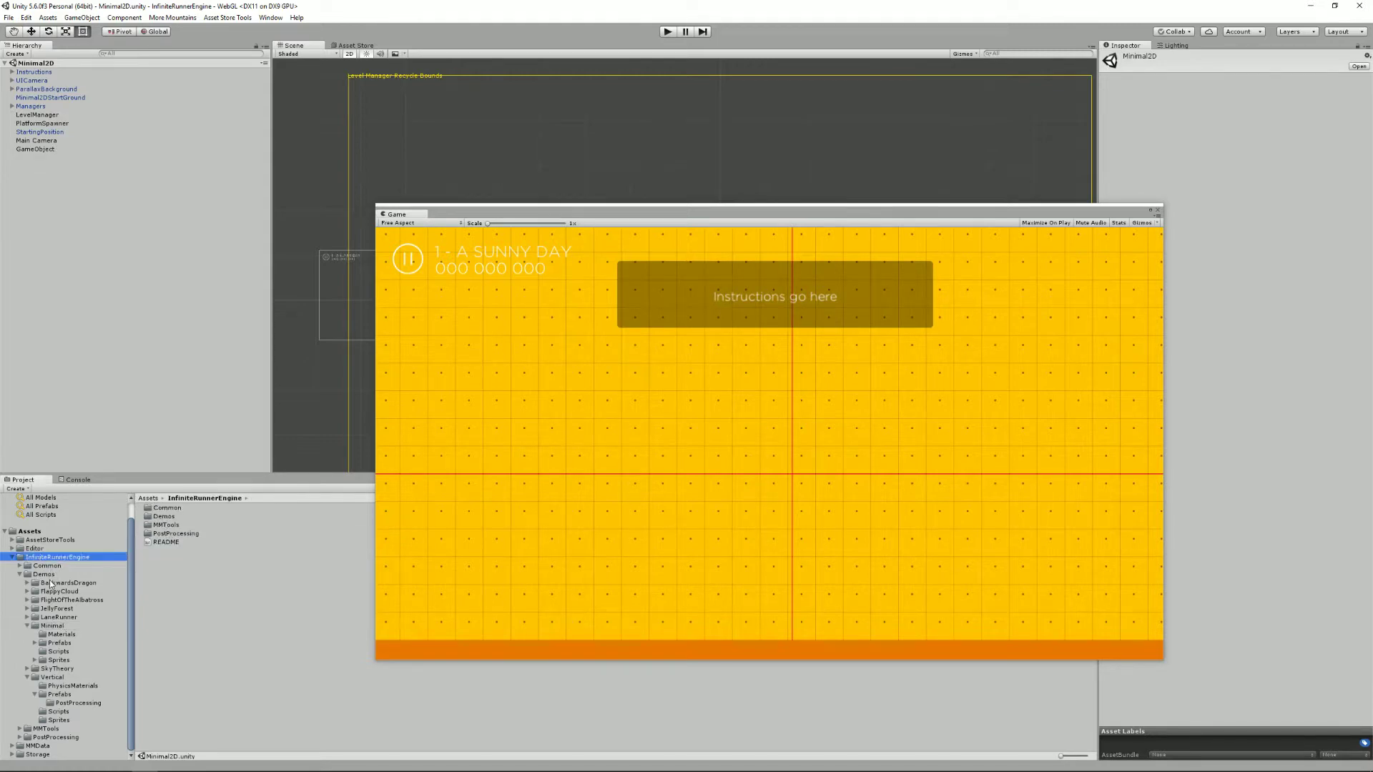
left_click(44, 575)
left_click(51, 625)
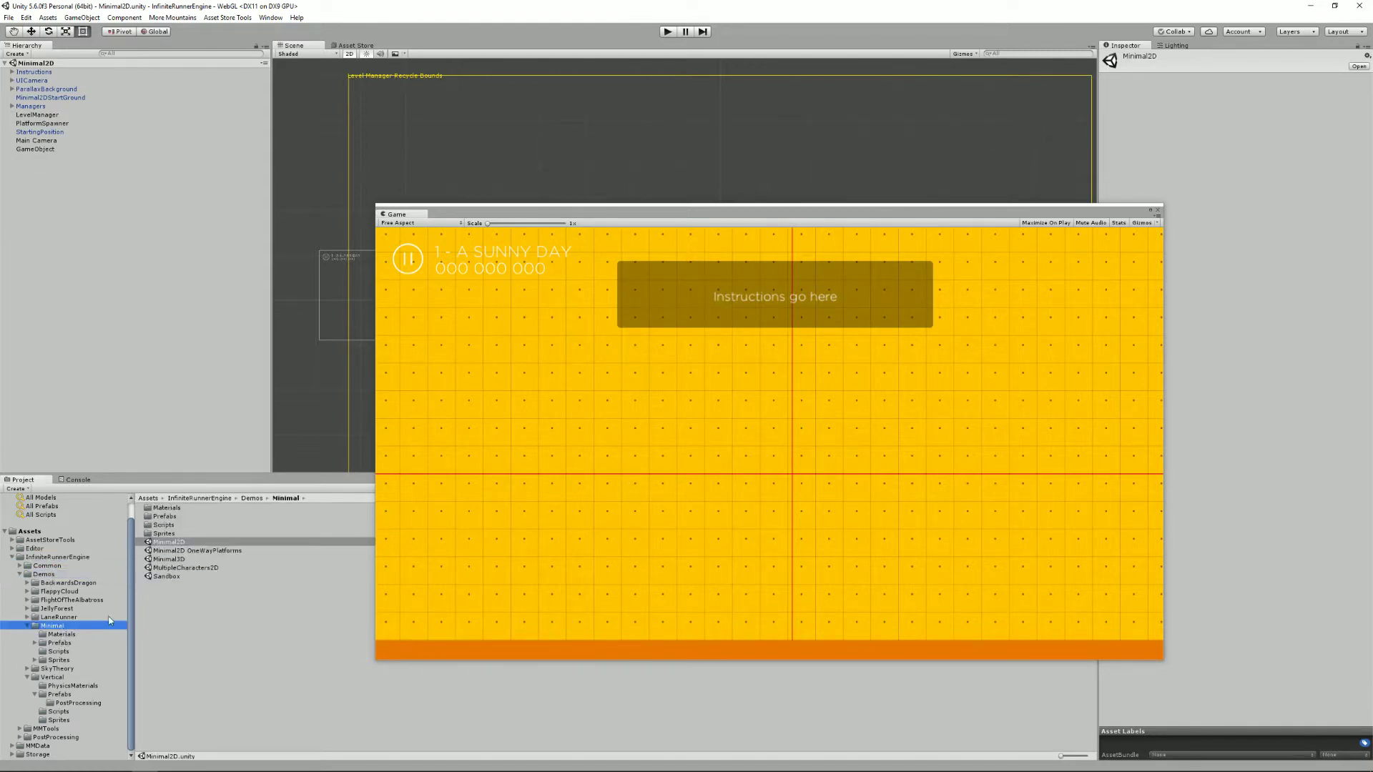
left_click(181, 560)
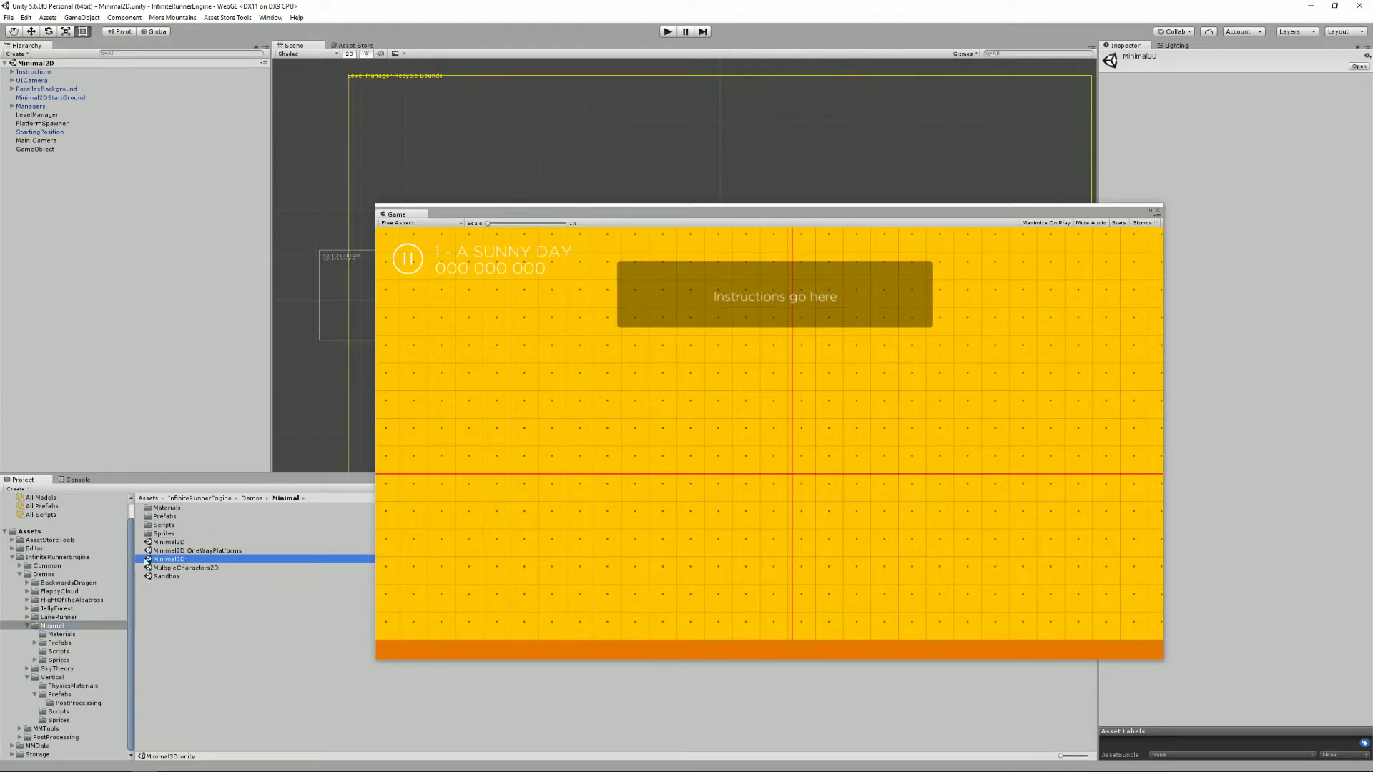
- Select the Minimal2D scene and zoom and pan the Scene view to center the level
left_click(183, 543)
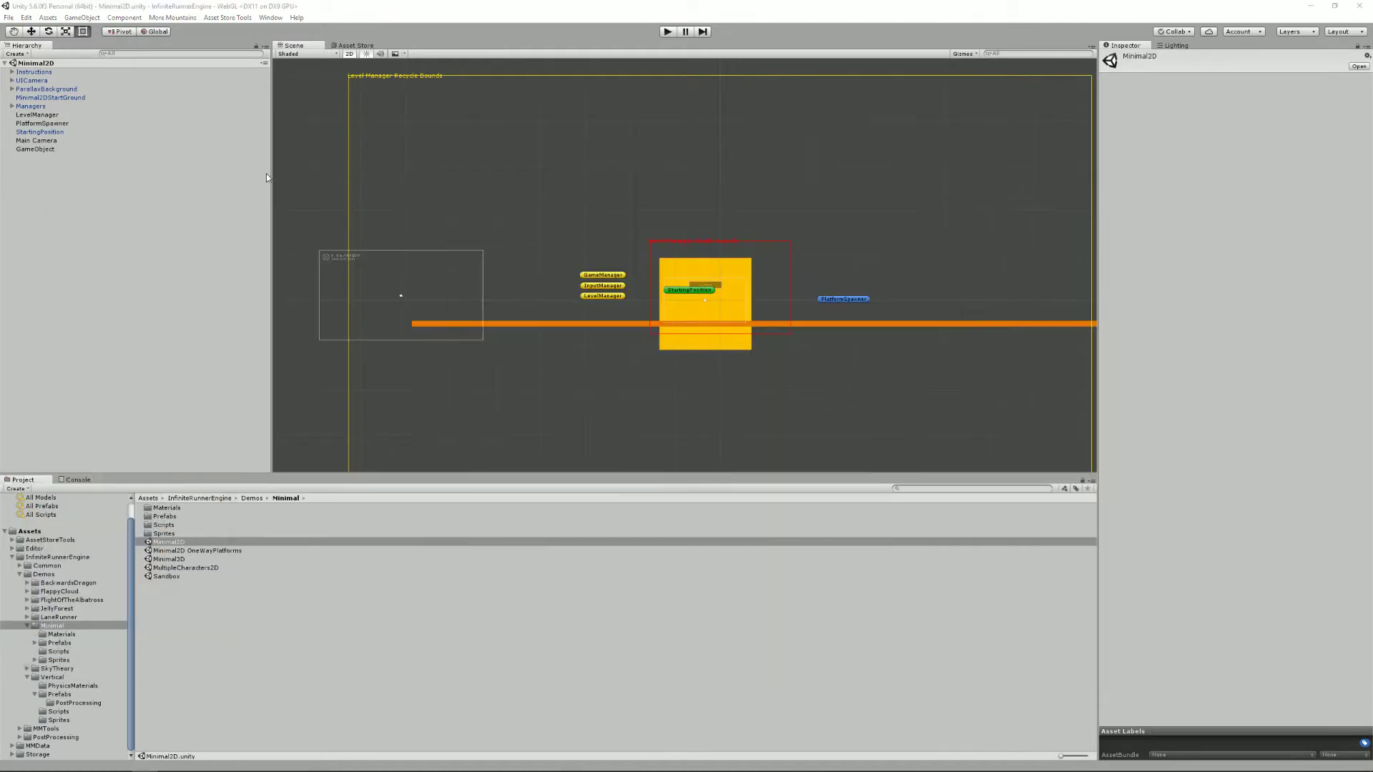
scroll(705, 312, "up", 6)
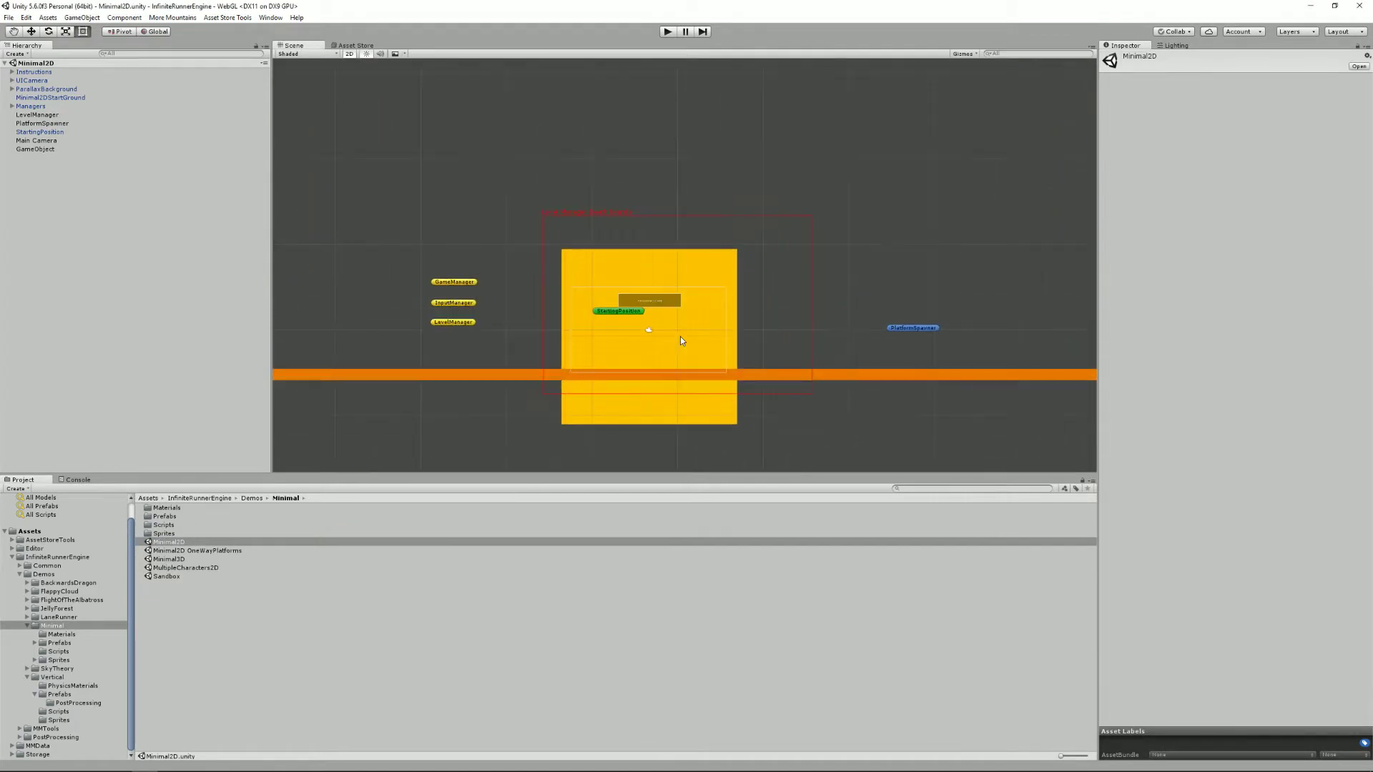
left_click_drag(682, 355, 689, 302)
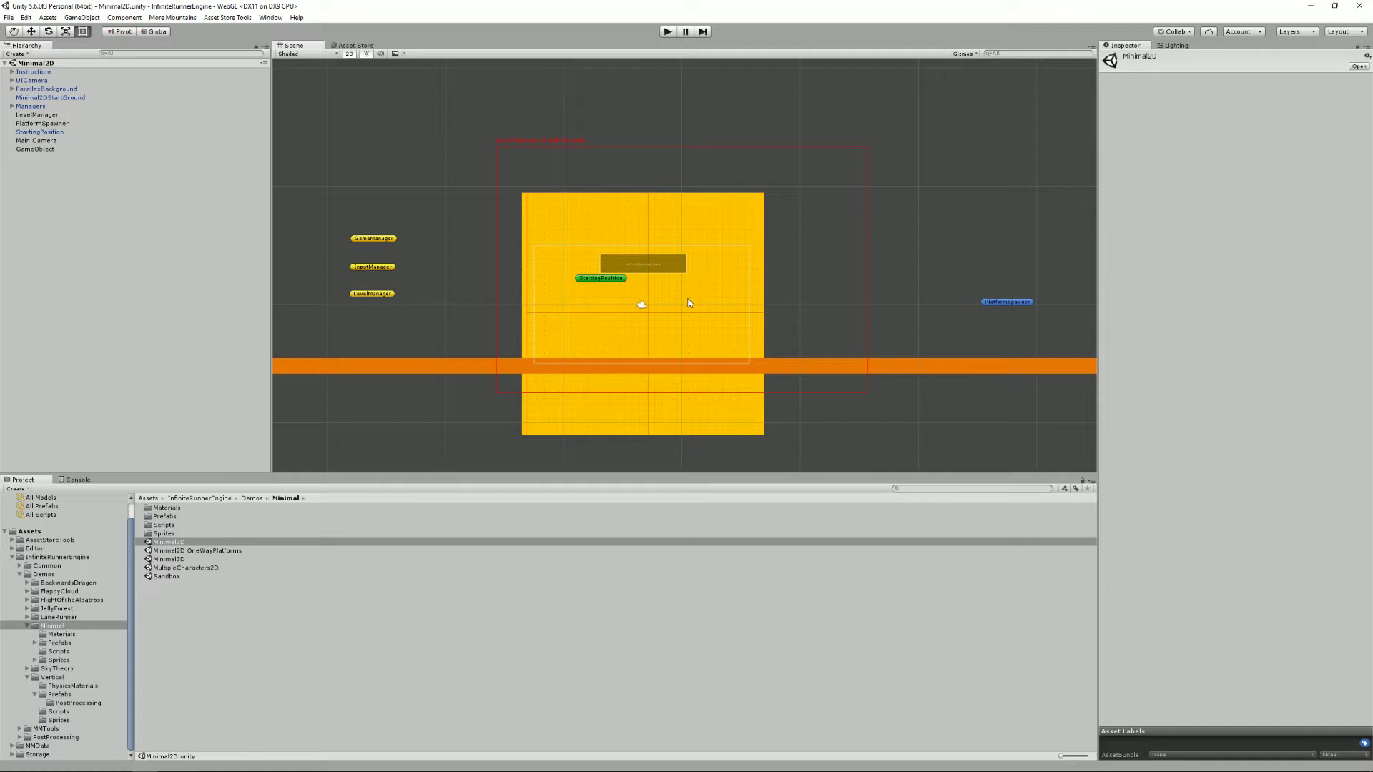
left_click(207, 545)
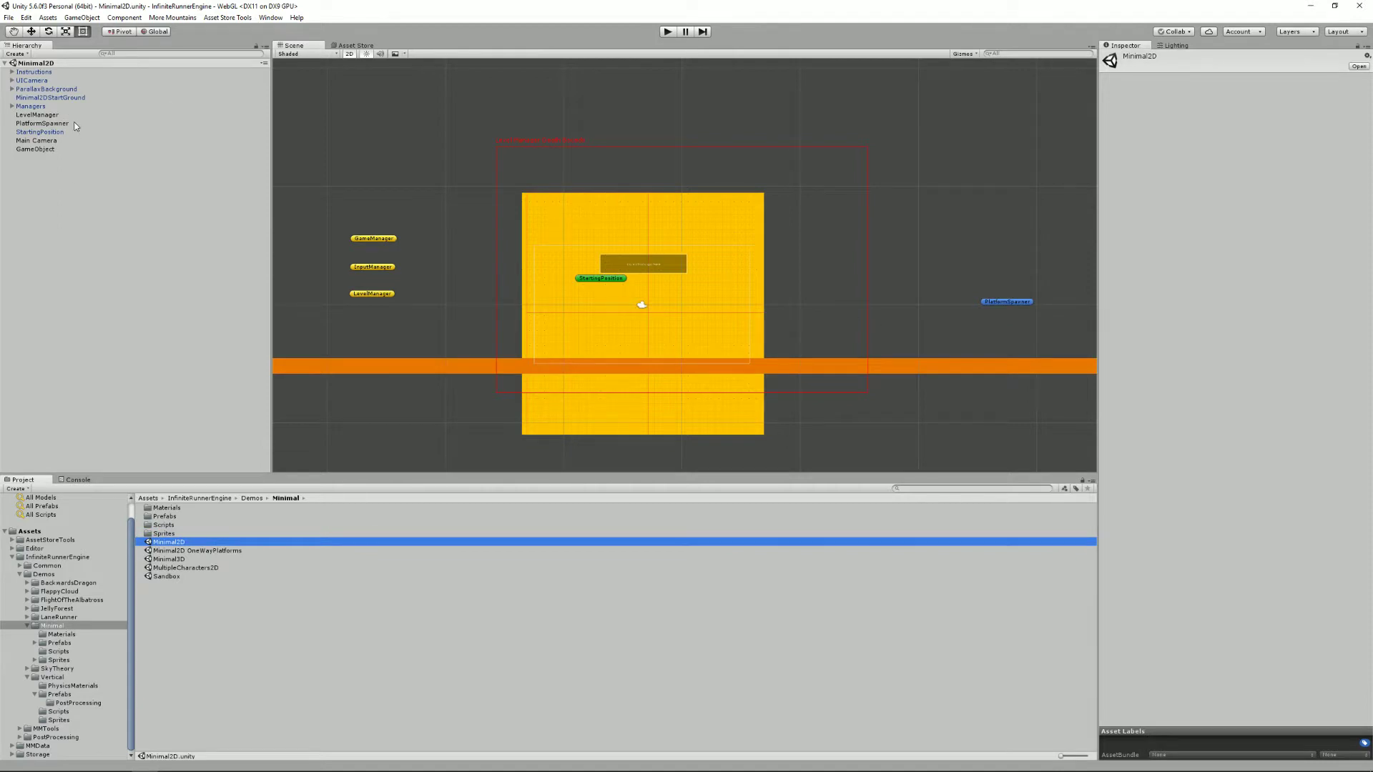
- Create a scene asset via Create > Scene, name it TestTutorial, and open it
right_click(212, 625)
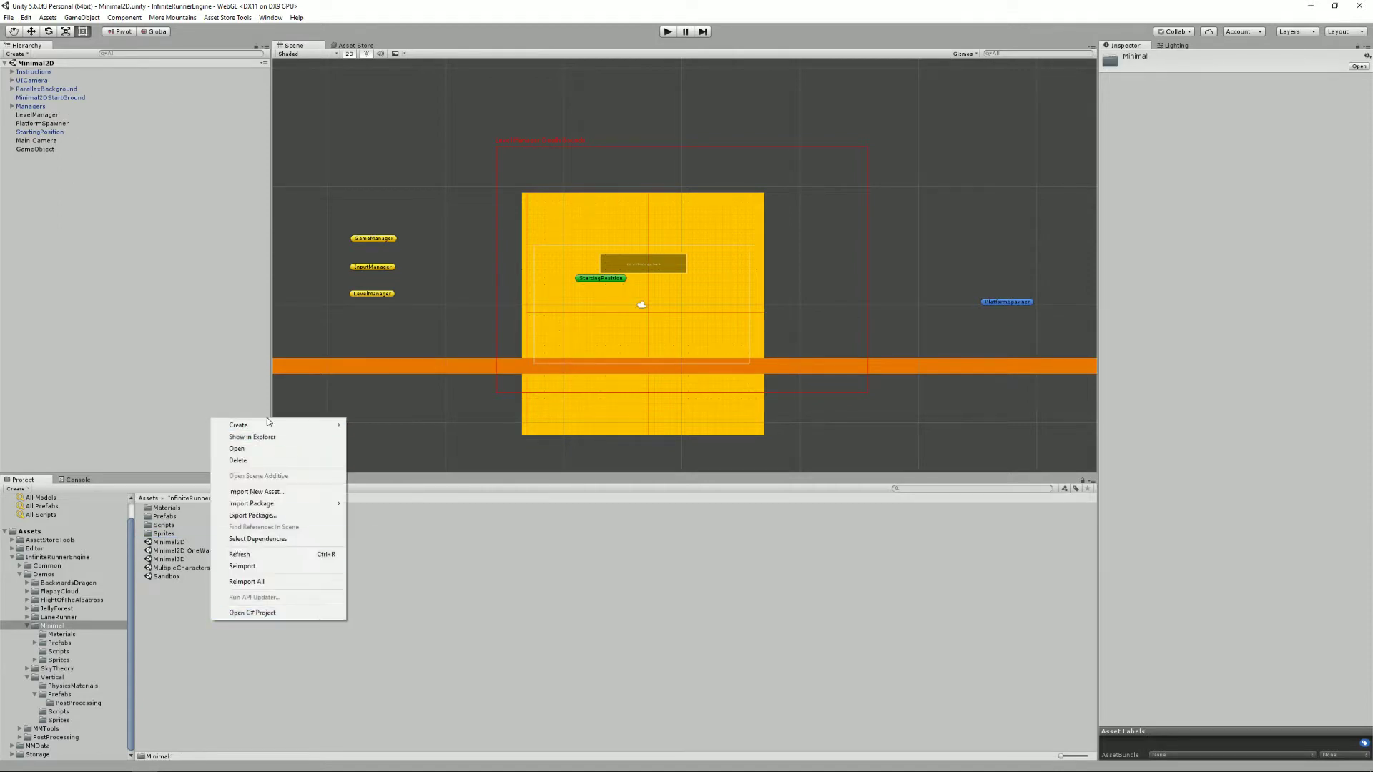
mouse_move(266, 426)
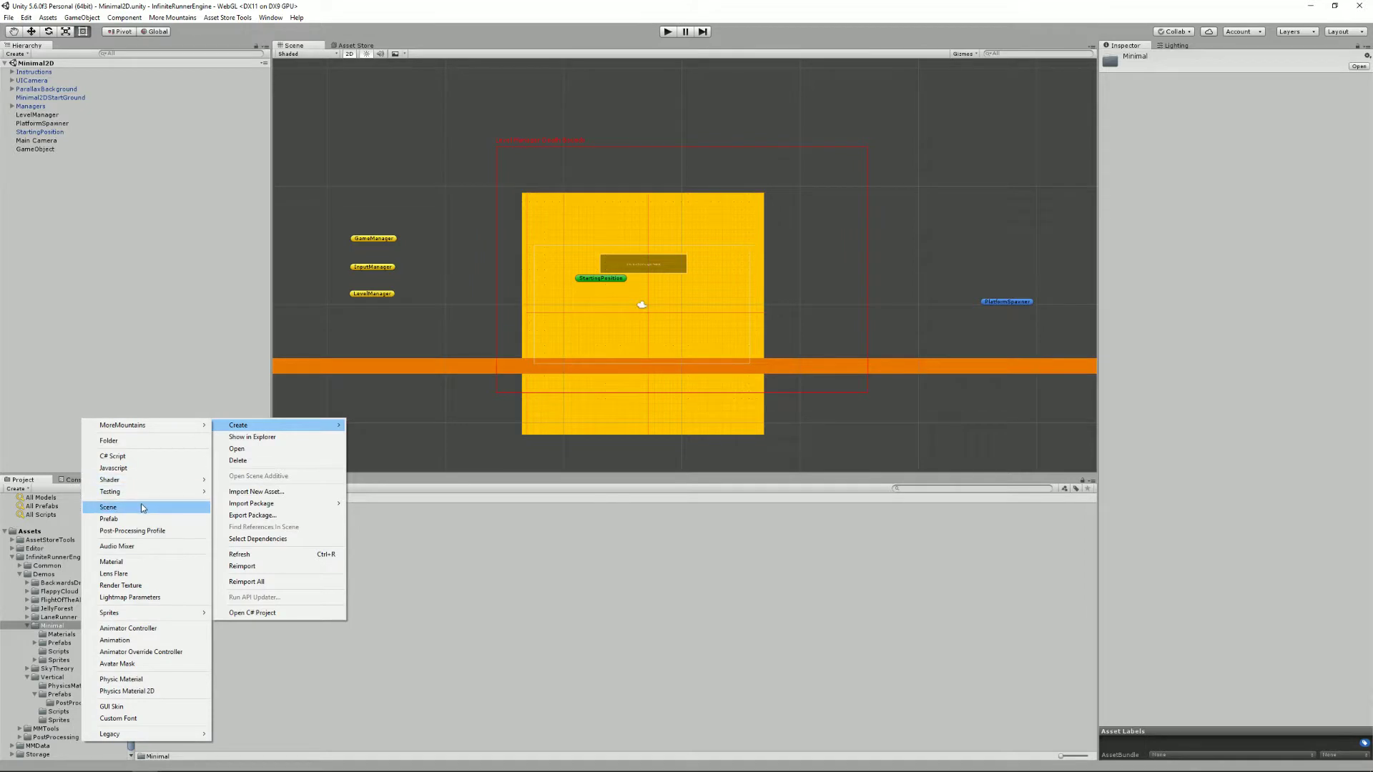
left_click(109, 507)
type("TestTut")
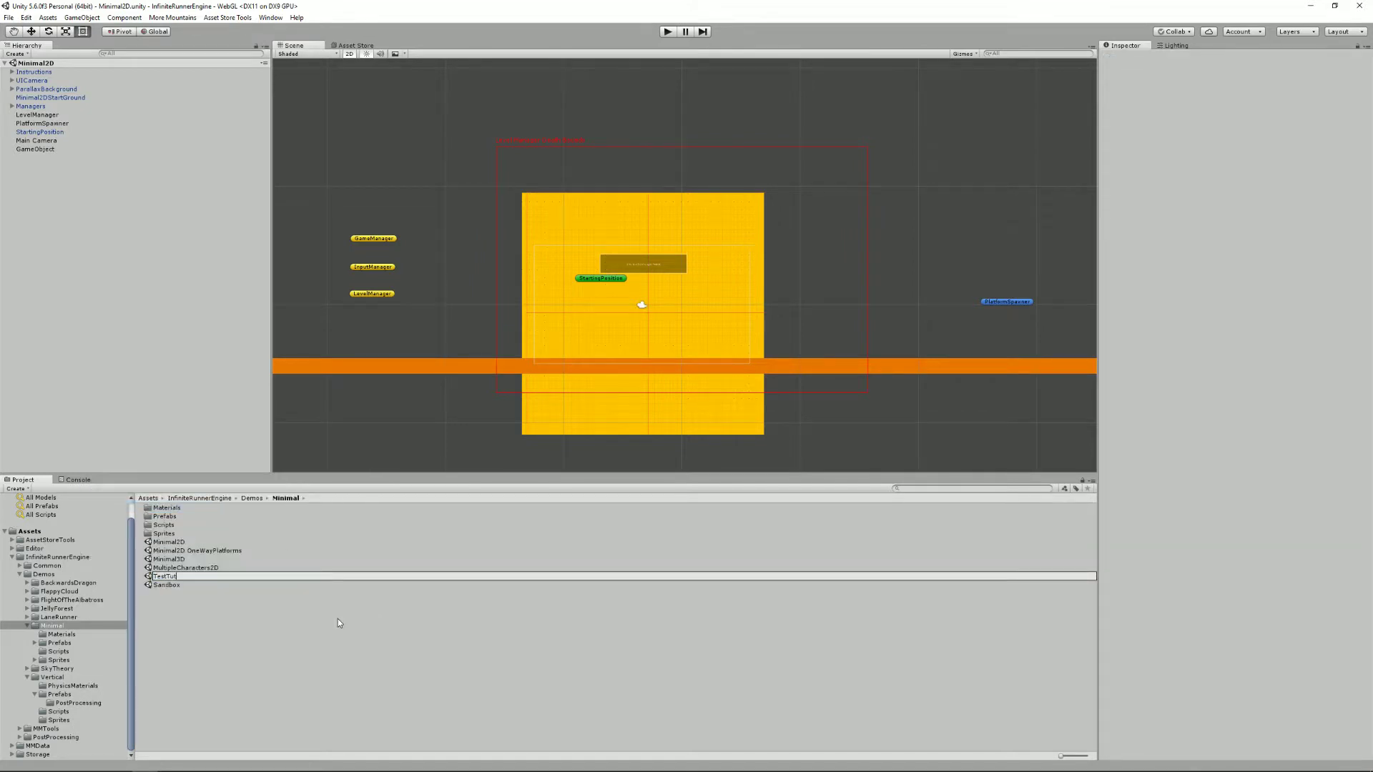
type("roorial")
key("Return")
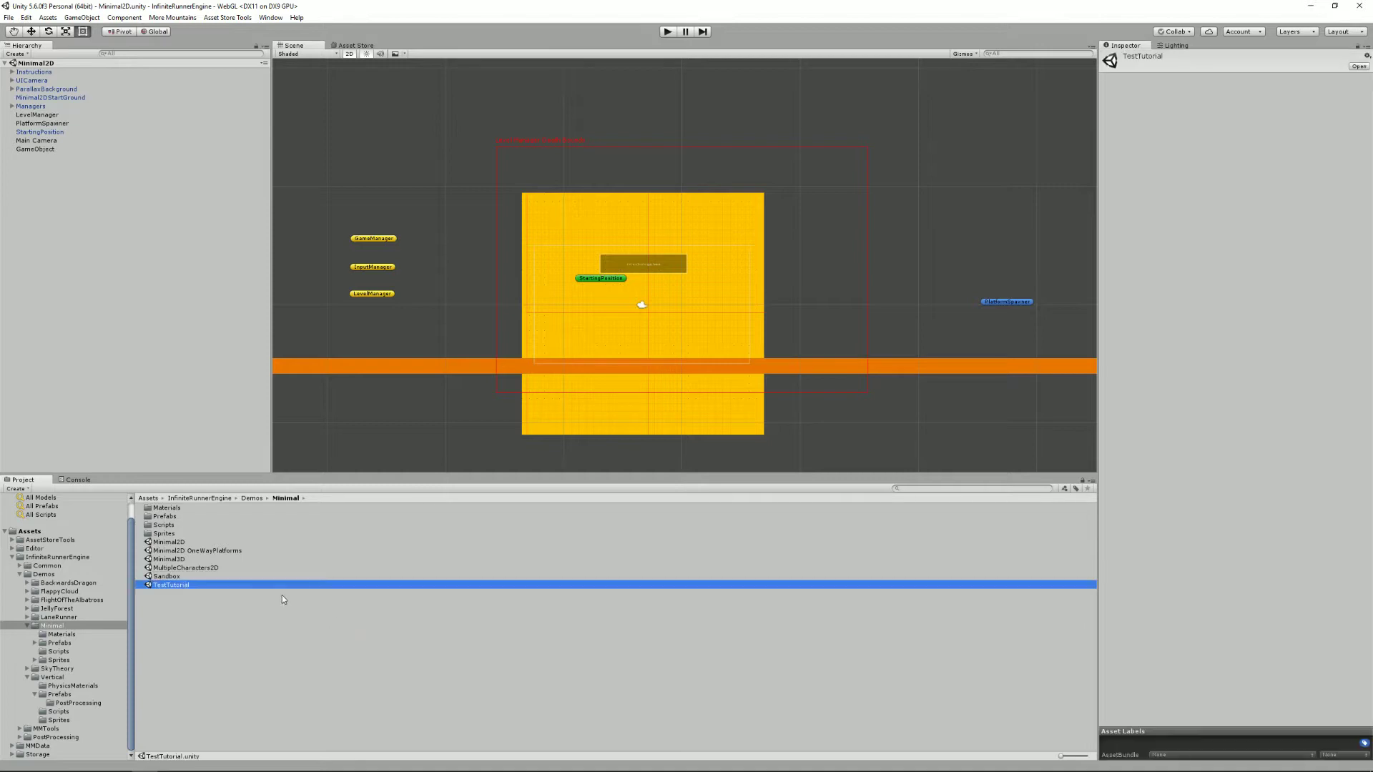
double_click(199, 586)
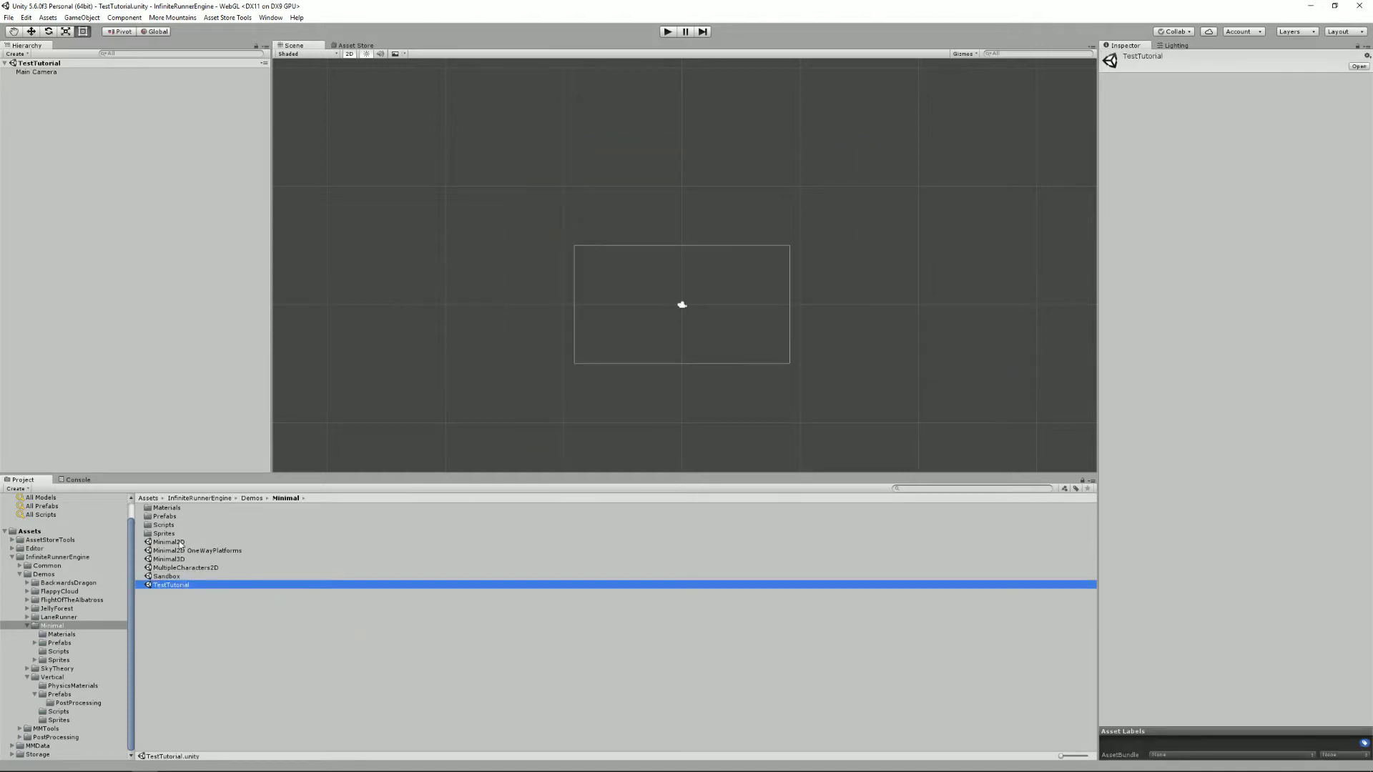
- Load the Minimal2D scene into the Hierarchy alongside TestTutorial
left_click(169, 293)
left_click(245, 663)
left_click(178, 544)
left_click(203, 377)
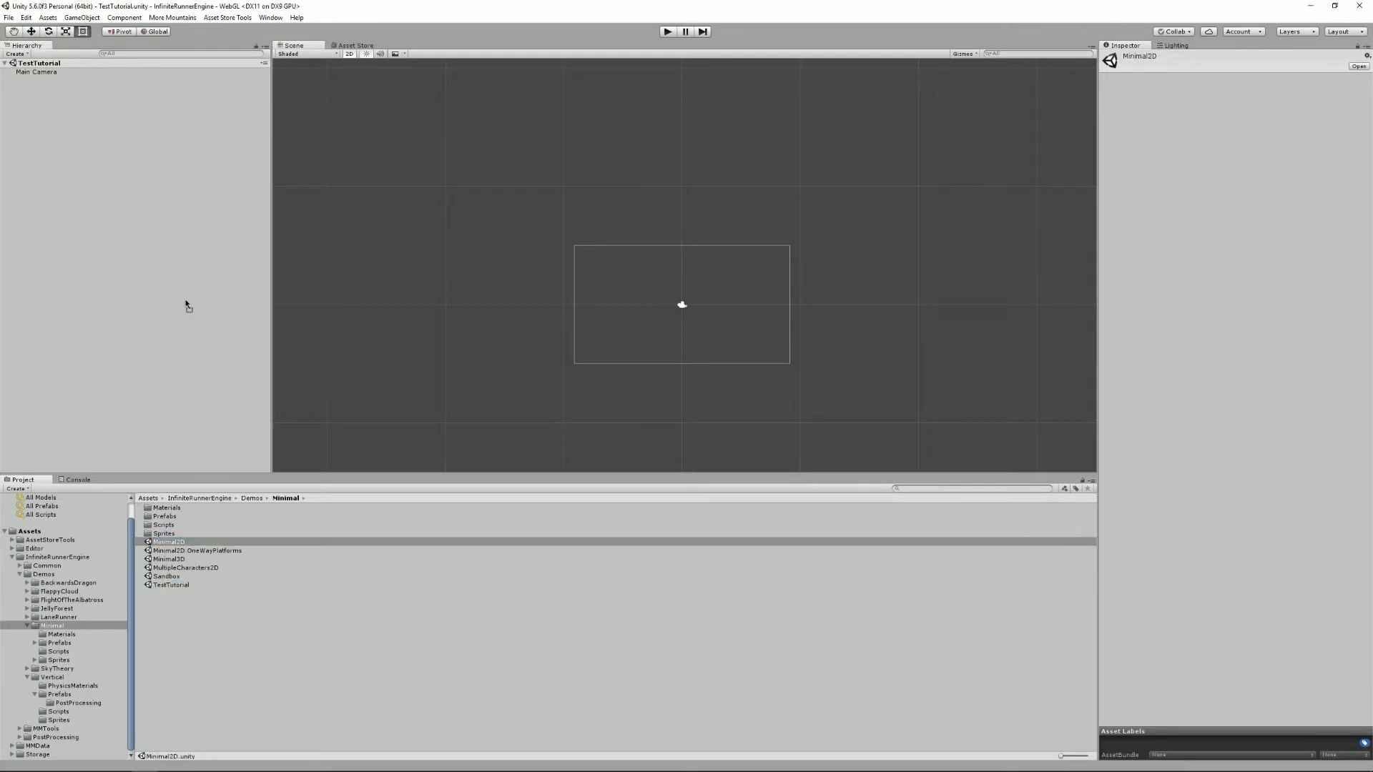
left_click_drag(180, 309, 190, 414)
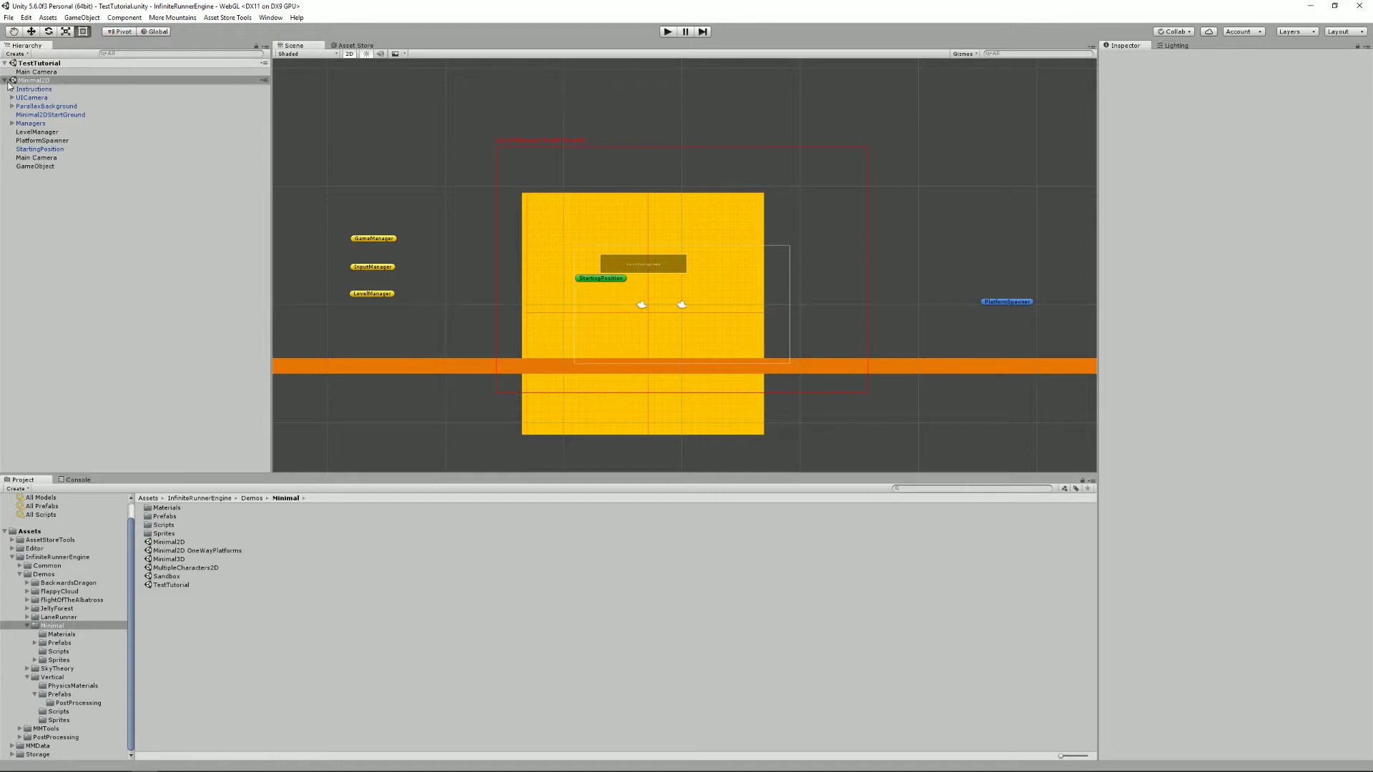
- Select all Minimal2D objects from Instructions down and drag them into TestTutorial
left_click(39, 90)
left_click(45, 167, "shift")
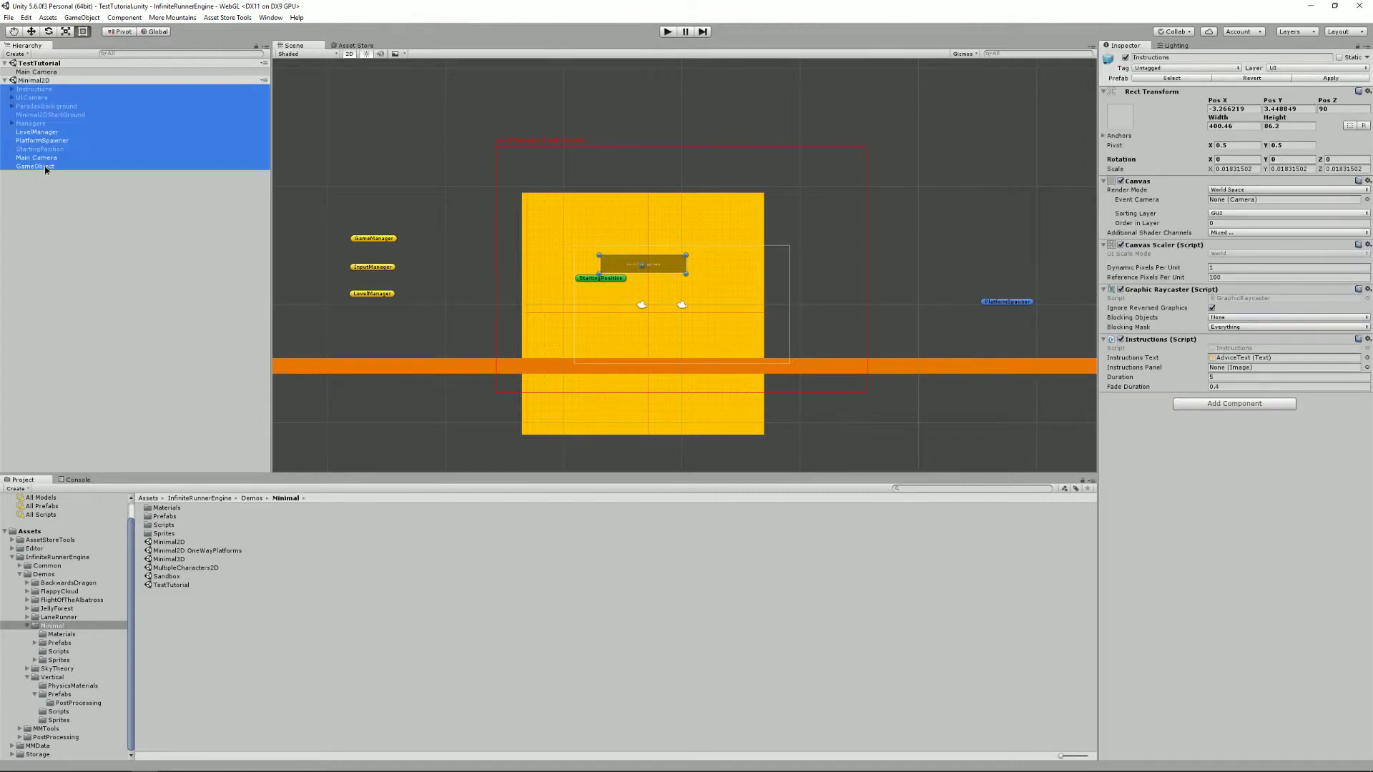
left_click_drag(58, 127, 51, 83)
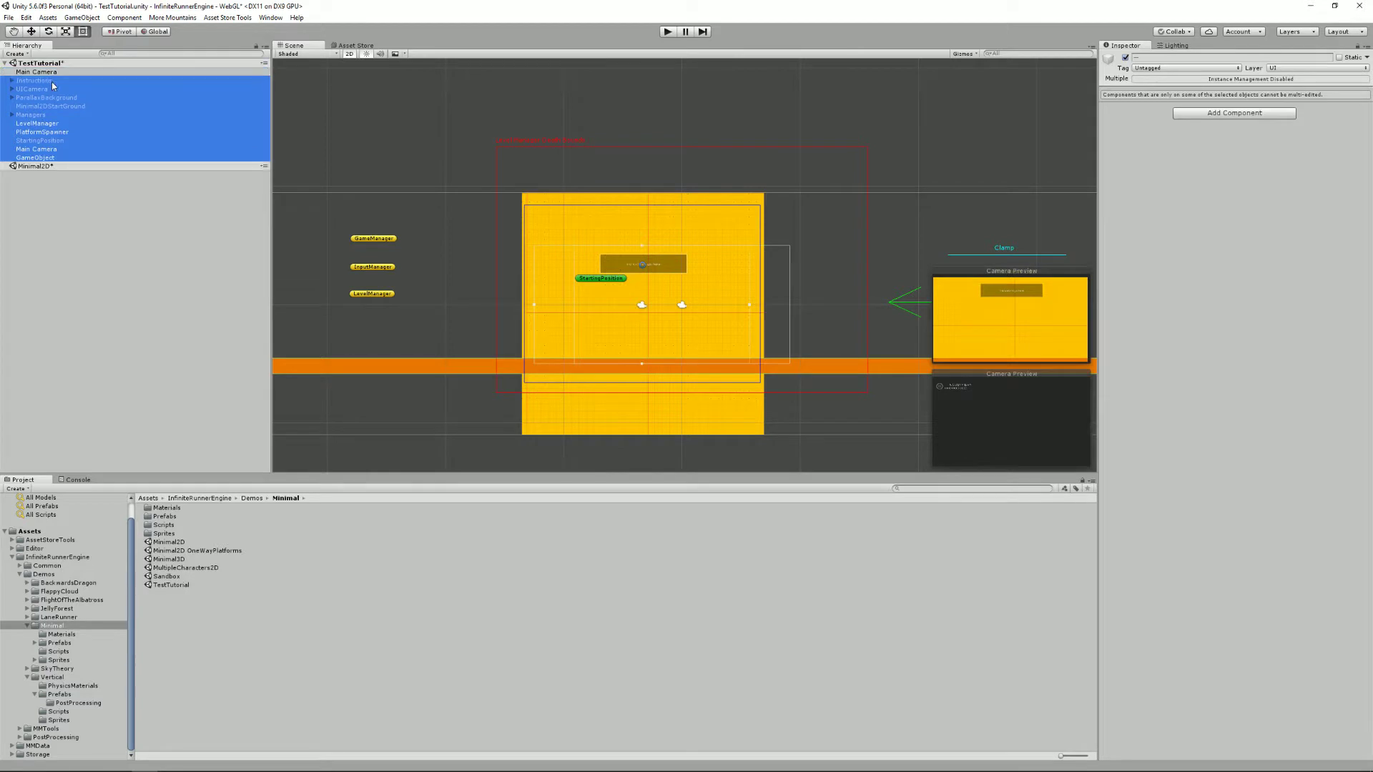
- Remove the Minimal2D scene from the Hierarchy, answering the save-changes prompt
left_click(50, 211)
left_click(45, 167)
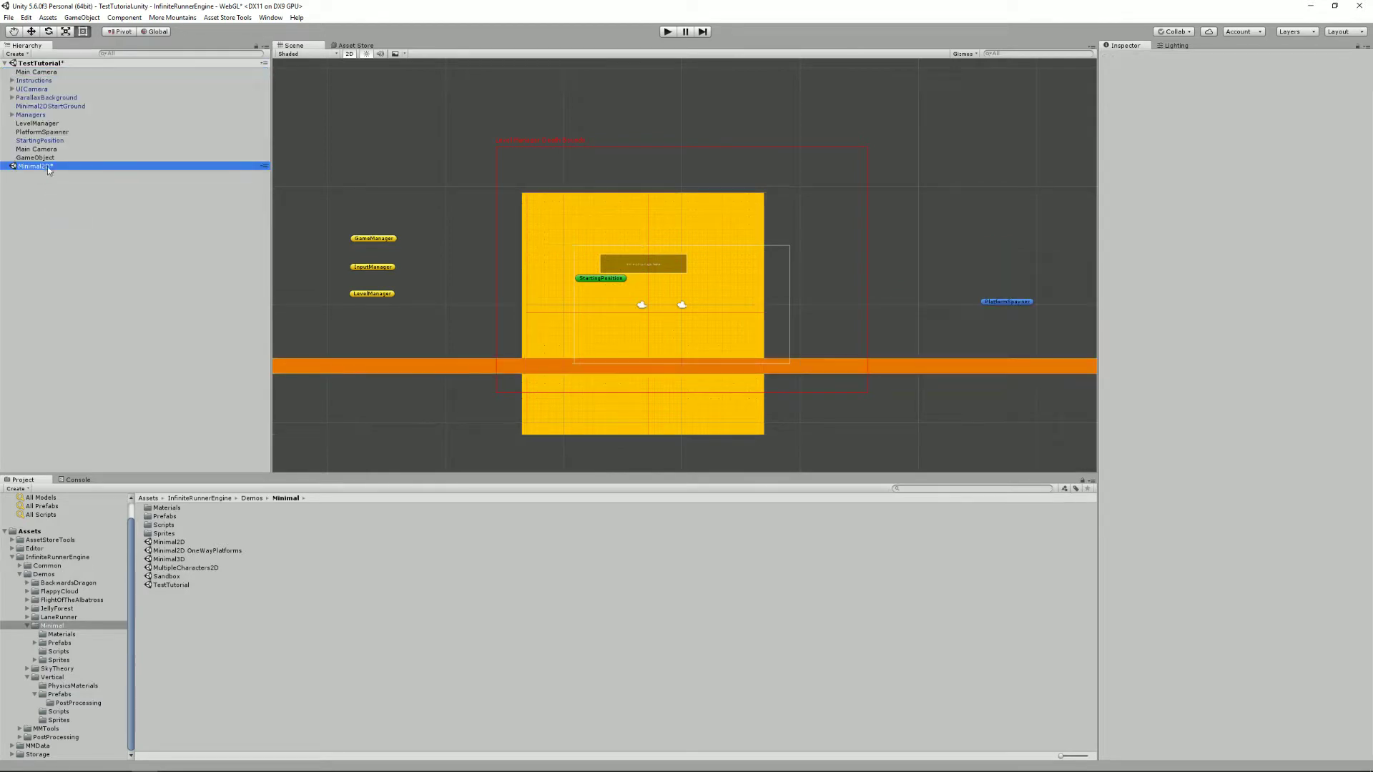
right_click(149, 172)
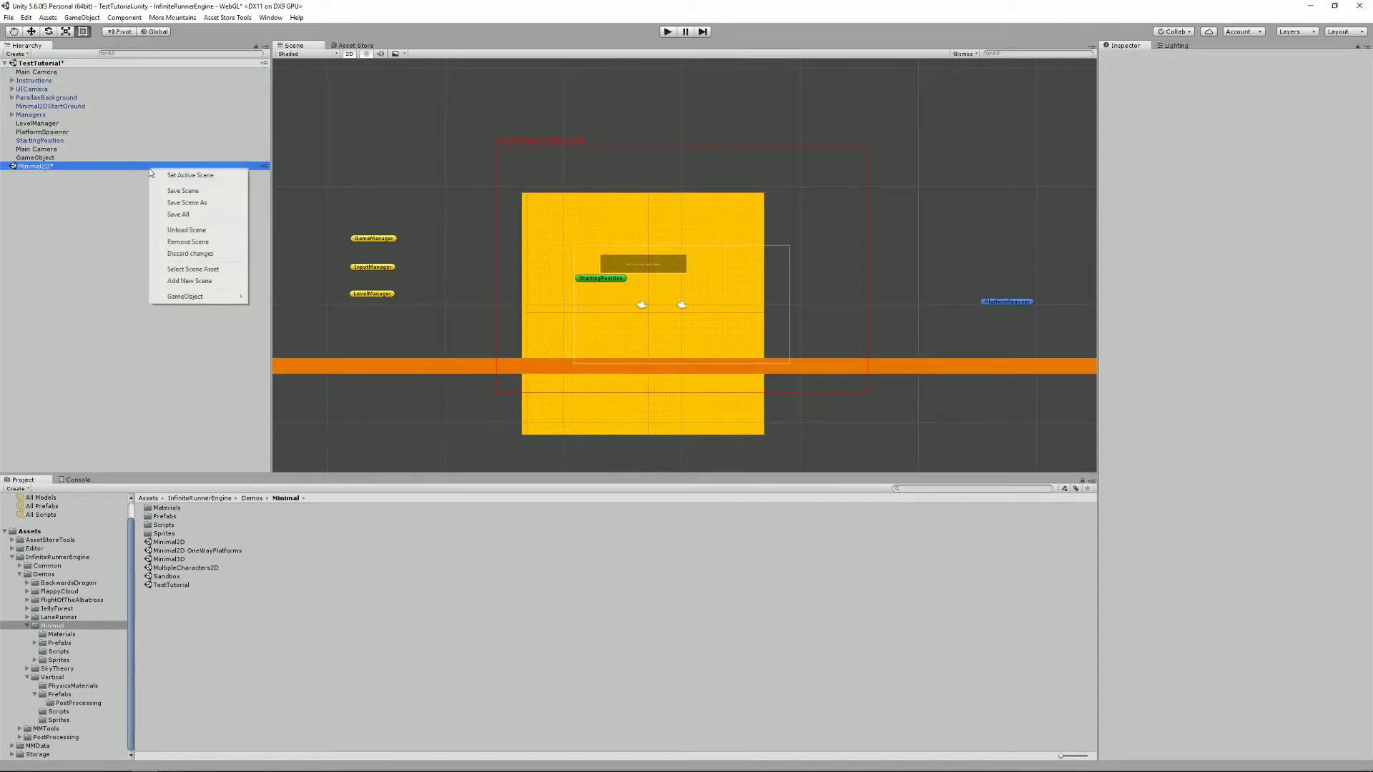
left_click(183, 244)
left_click(716, 416)
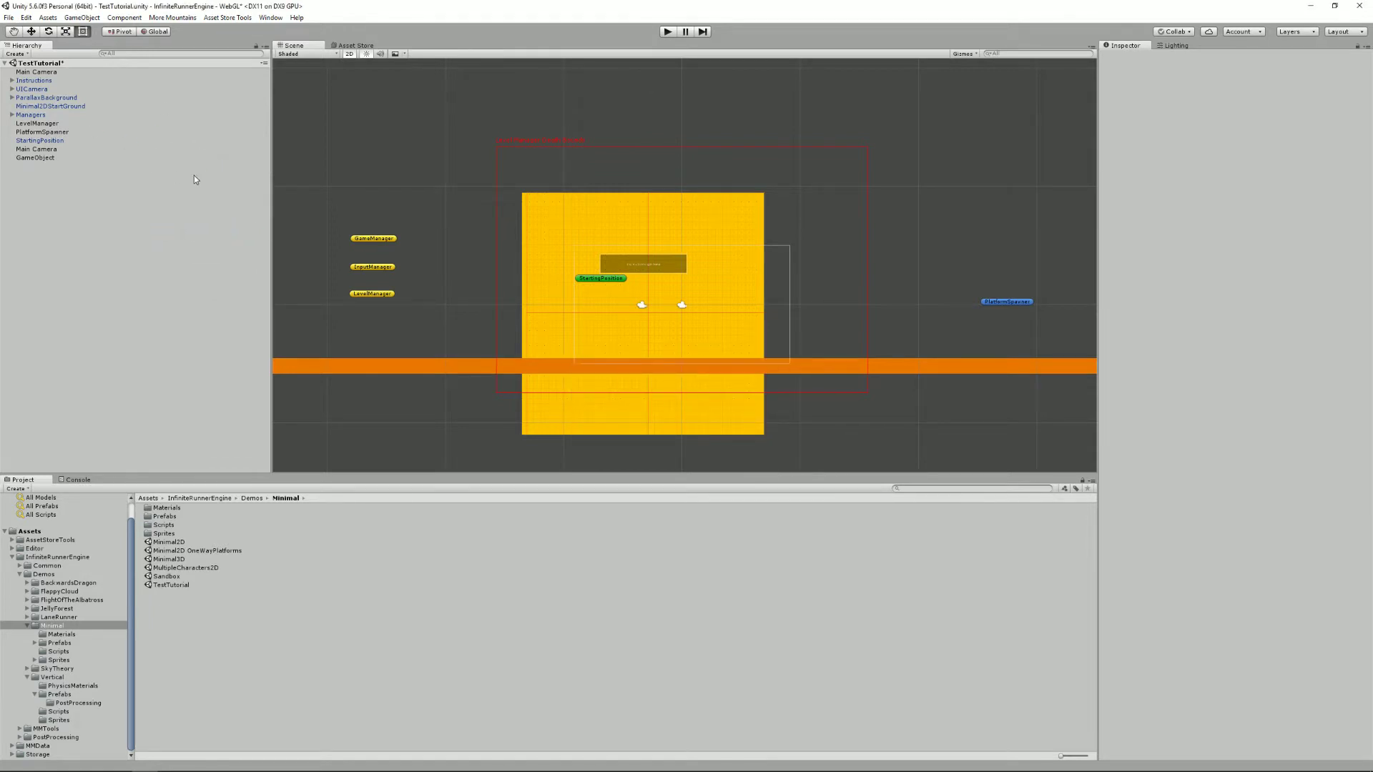
left_click(668, 32)
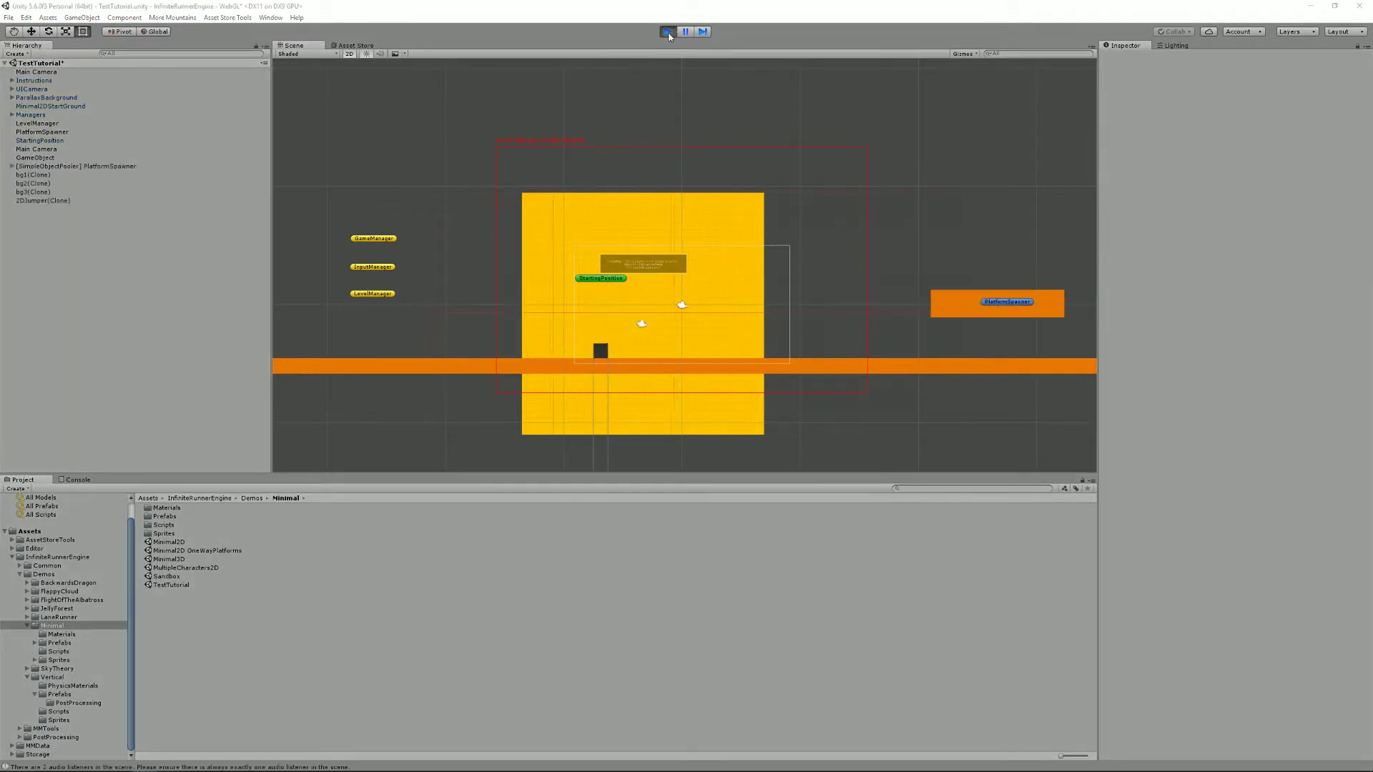
key("space")
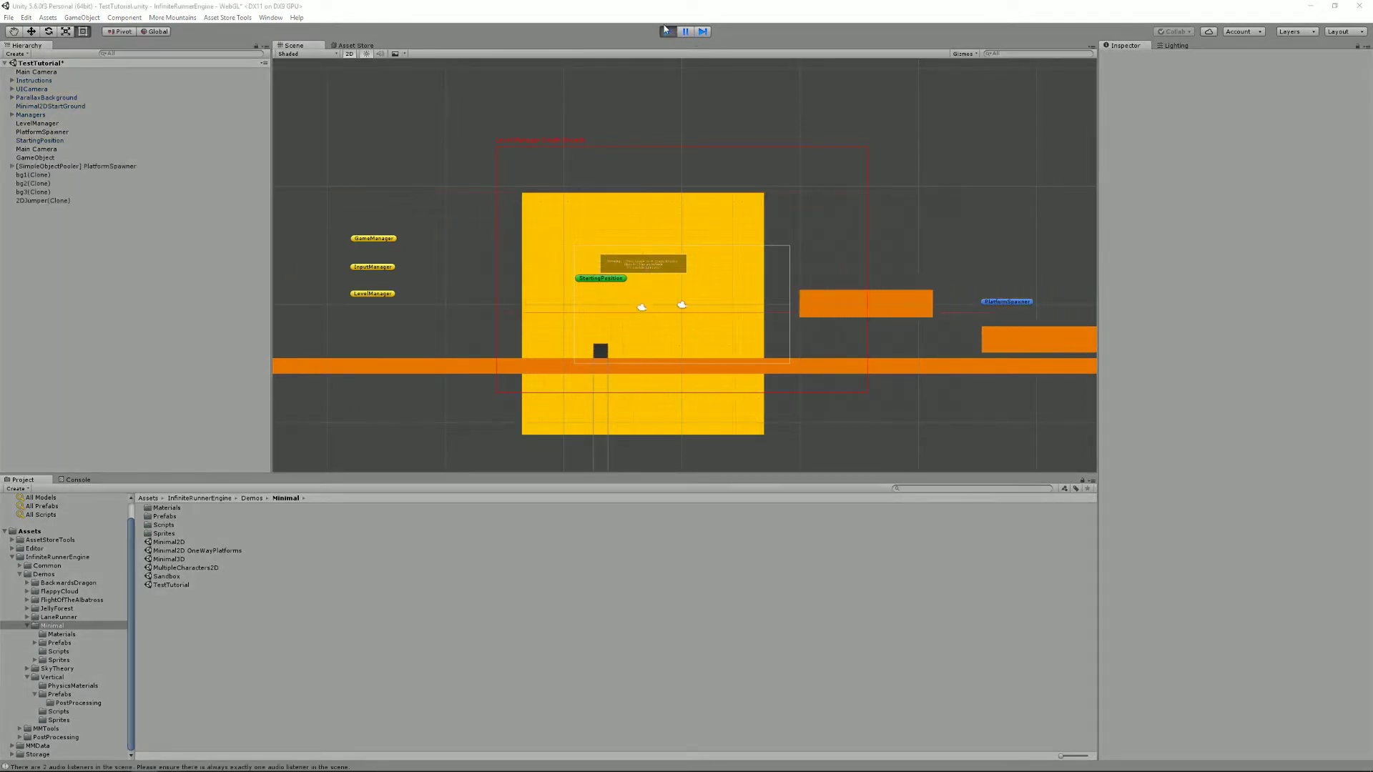
left_click(667, 32)
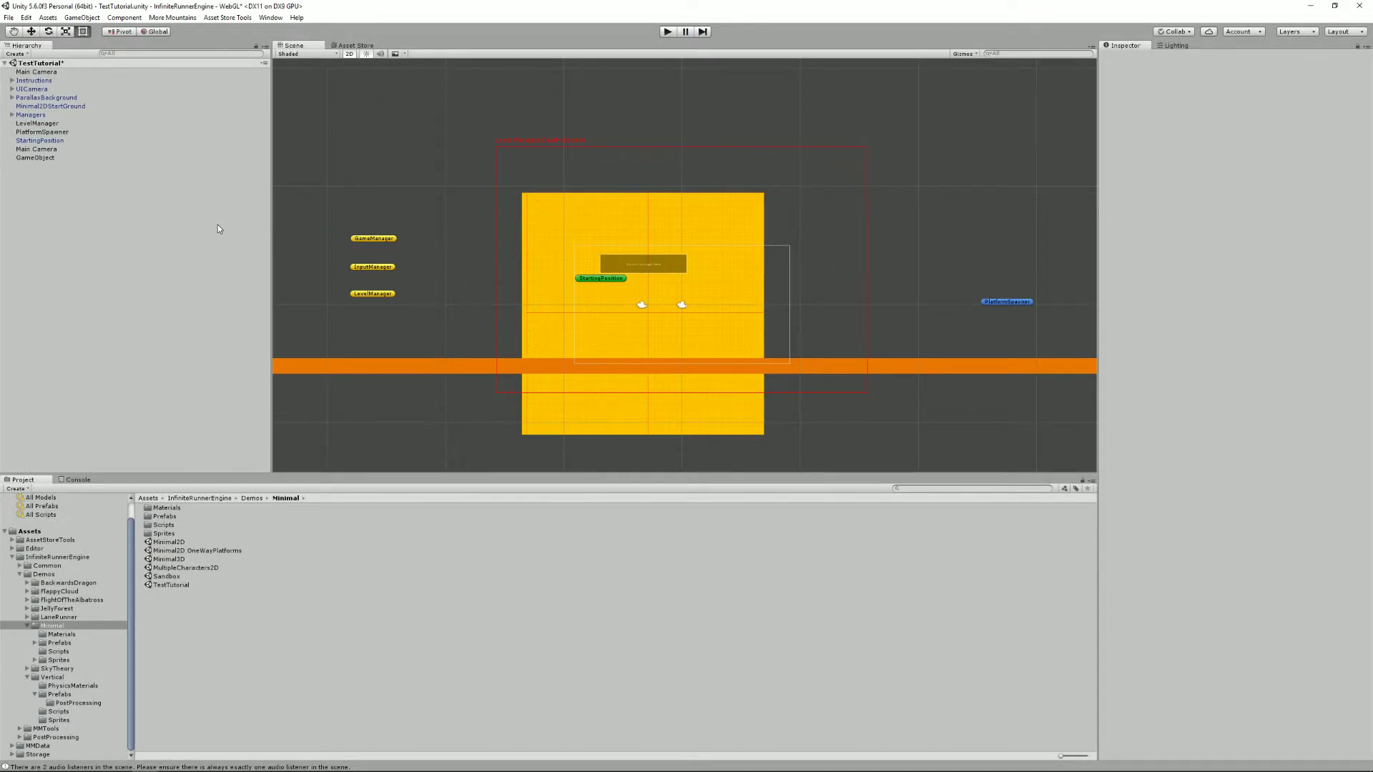
- Delete the empty GameObject, then expand Managers and inspect GameManager, InputManager and AchievementRules
key("ctrl+z")
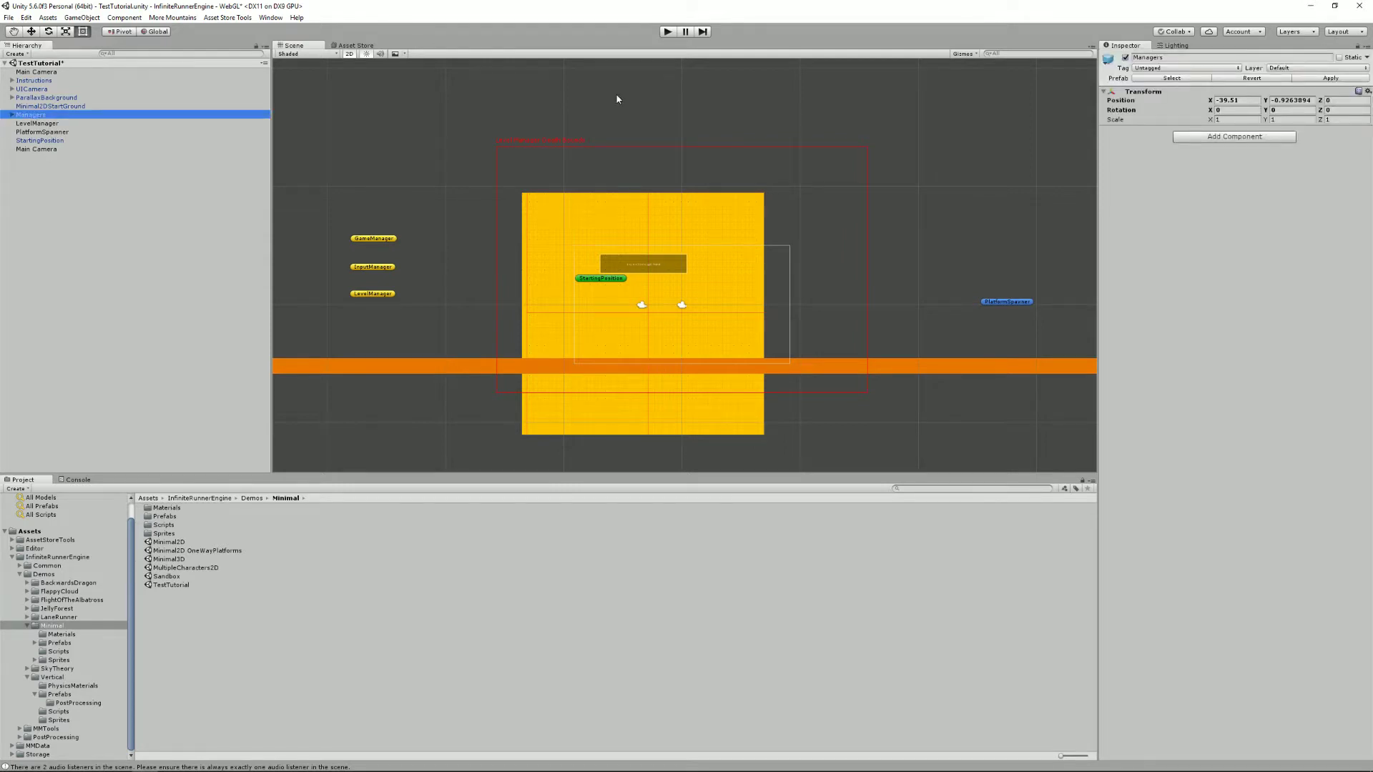
left_click(12, 115)
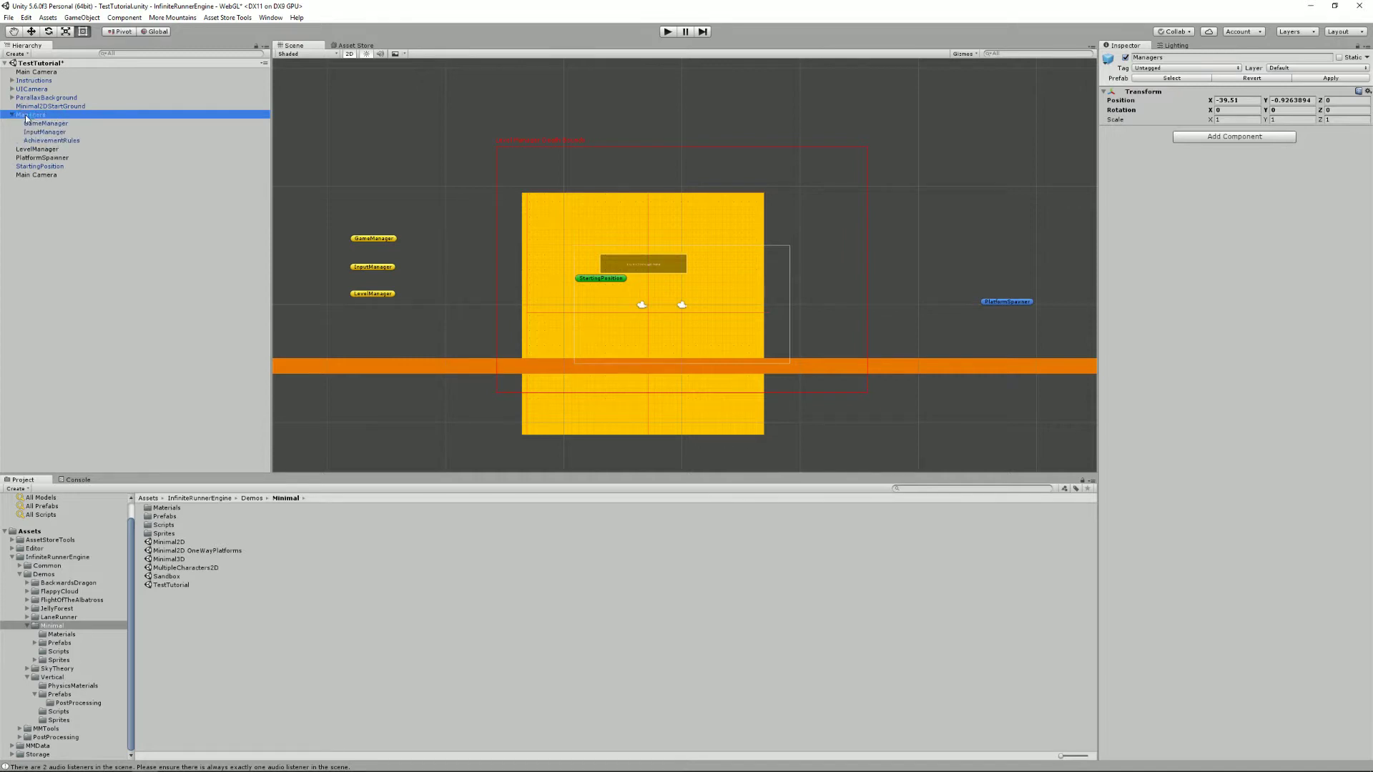
left_click(54, 125)
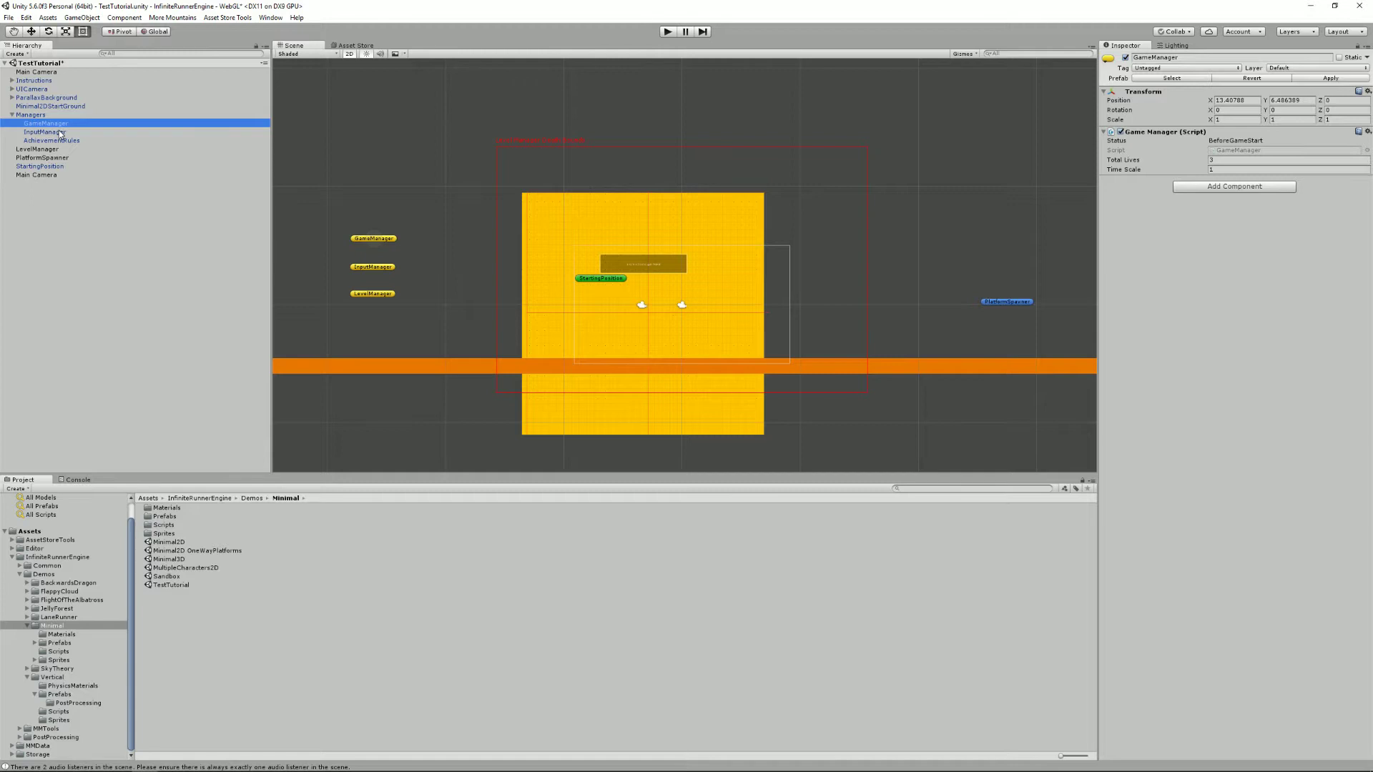
left_click(60, 134)
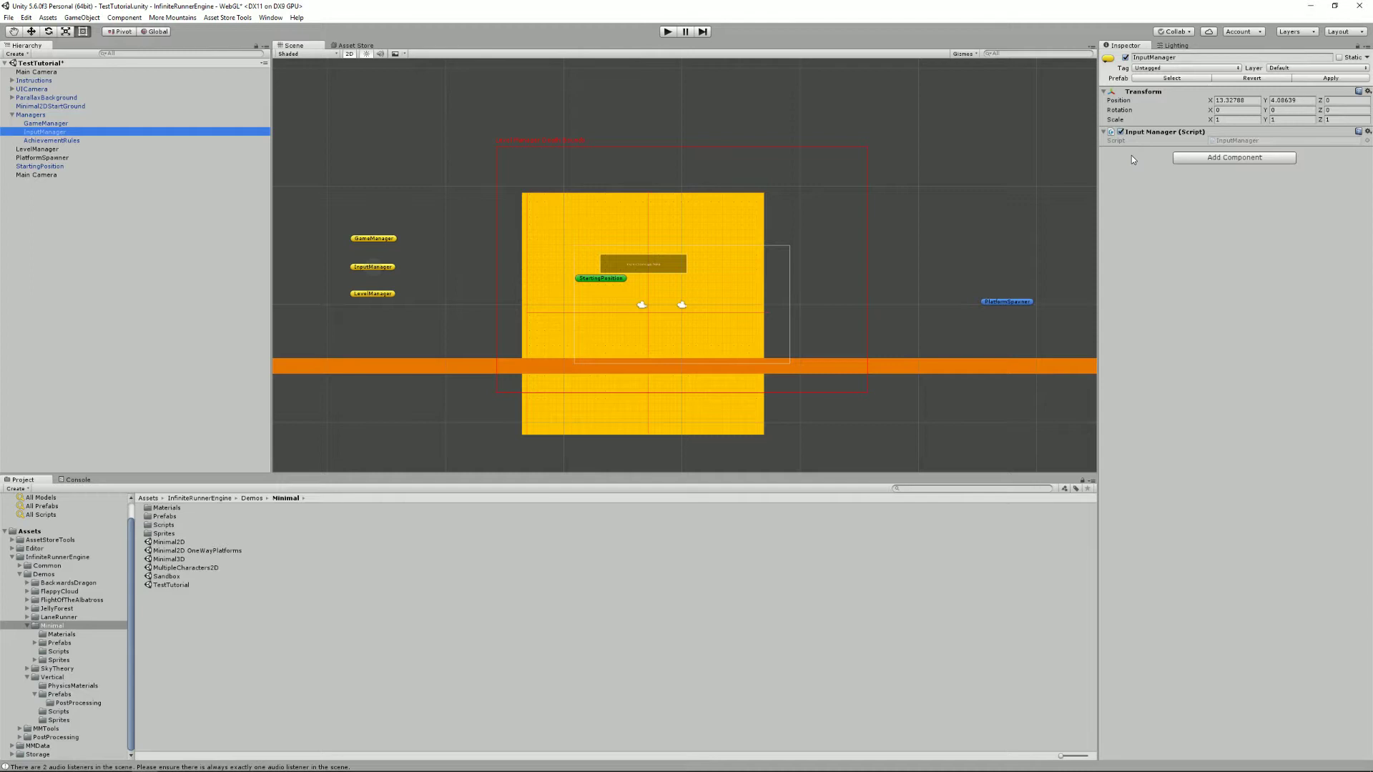
left_click(63, 142)
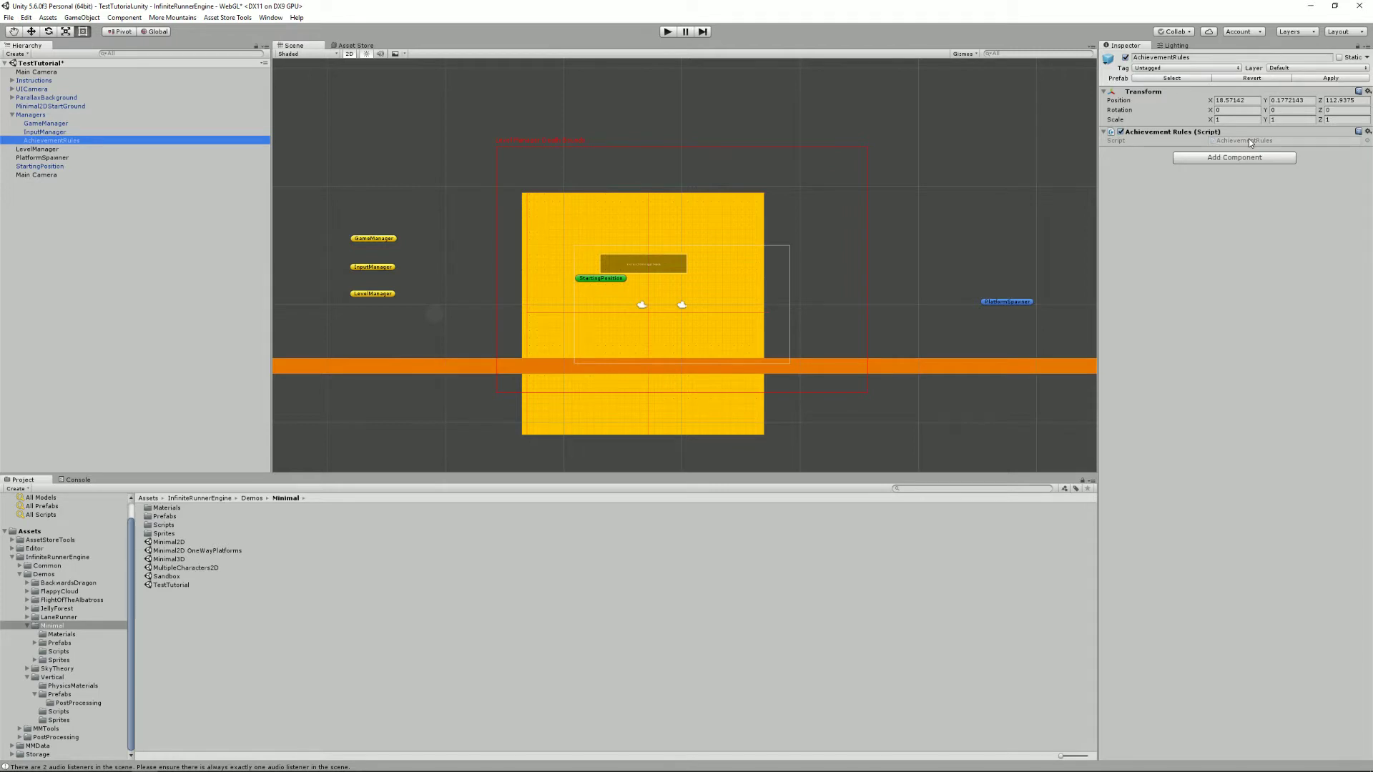
- Delete AchievementRules, breaking its prefab instance, and collapse the Managers group
left_click(54, 196)
left_click(66, 139)
key("Delete")
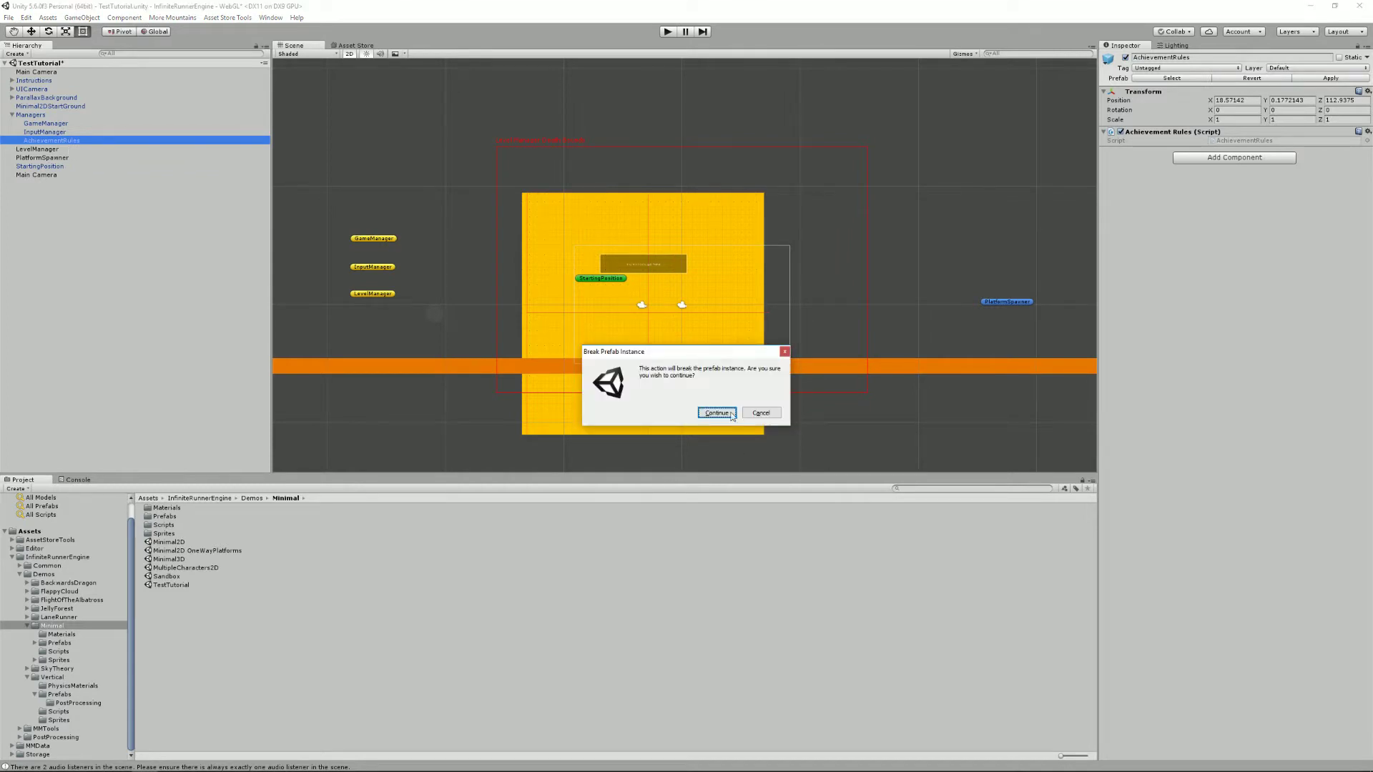
left_click(717, 413)
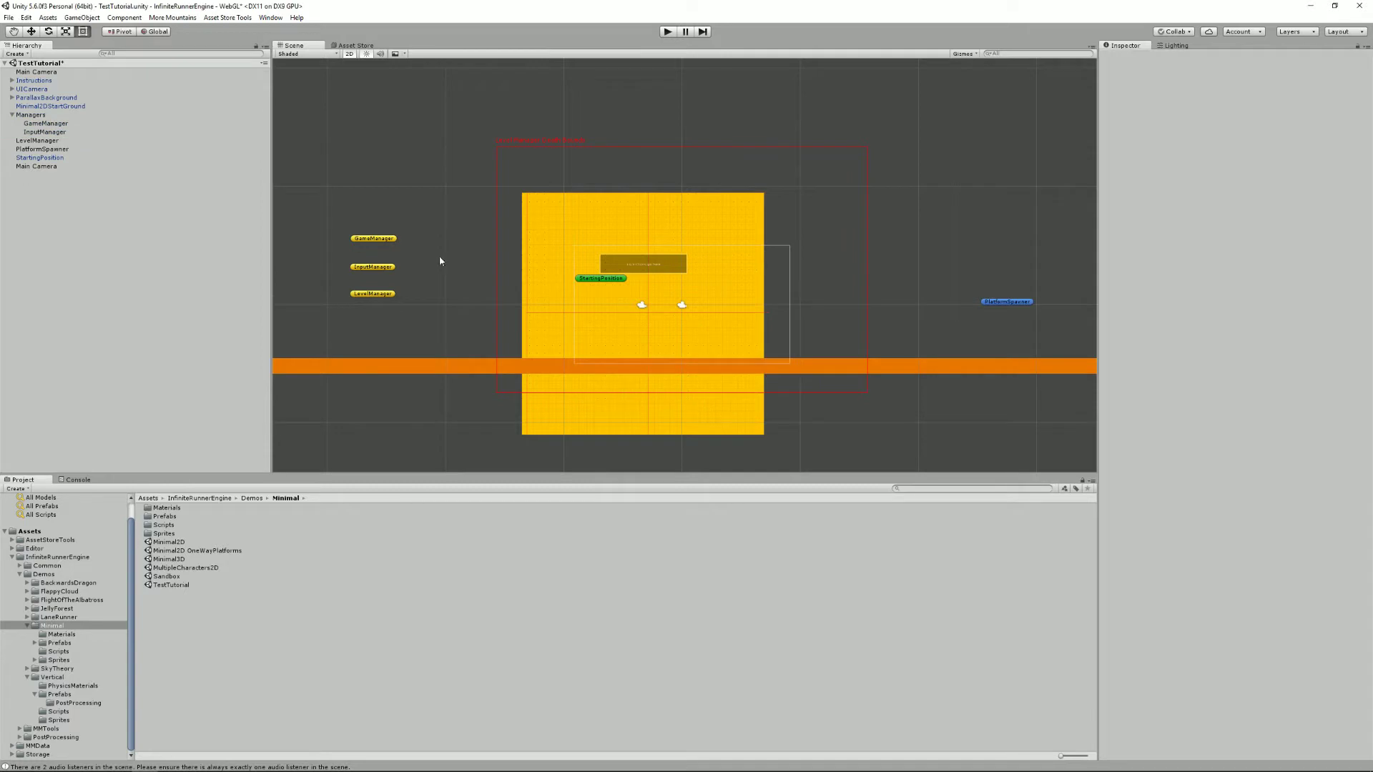
left_click(16, 114)
left_click(12, 115)
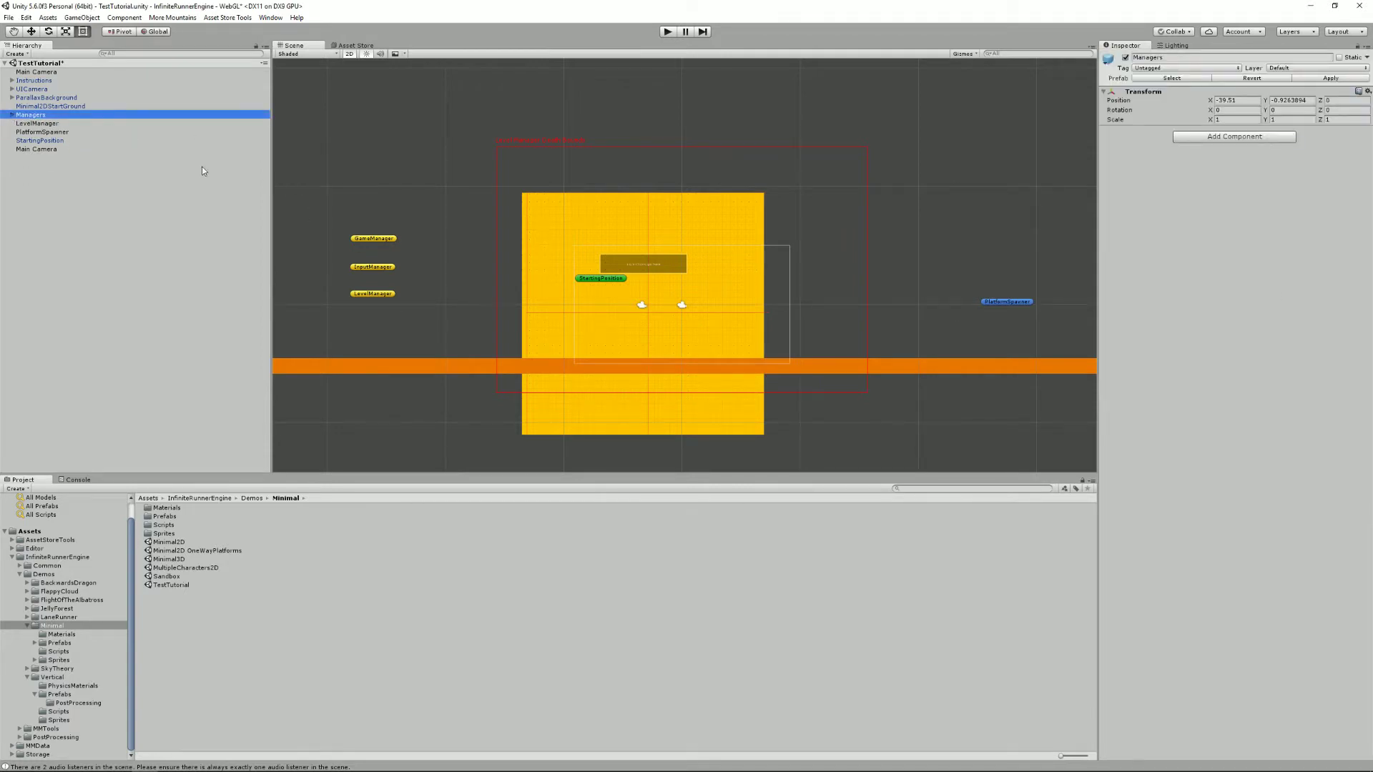
- Inspect LevelManager's starting position, 2DJumper playable character, character distance and points per second
left_click(30, 123)
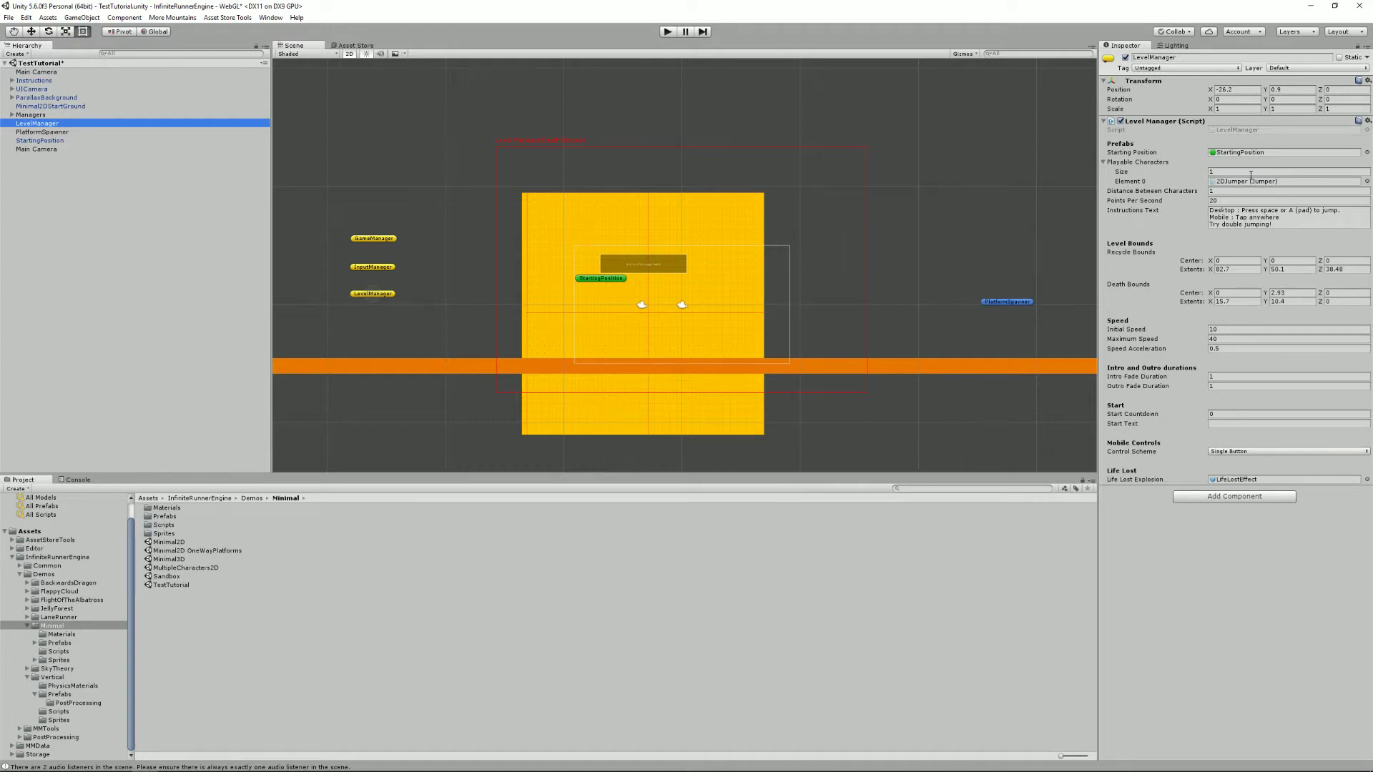
left_click(1240, 153)
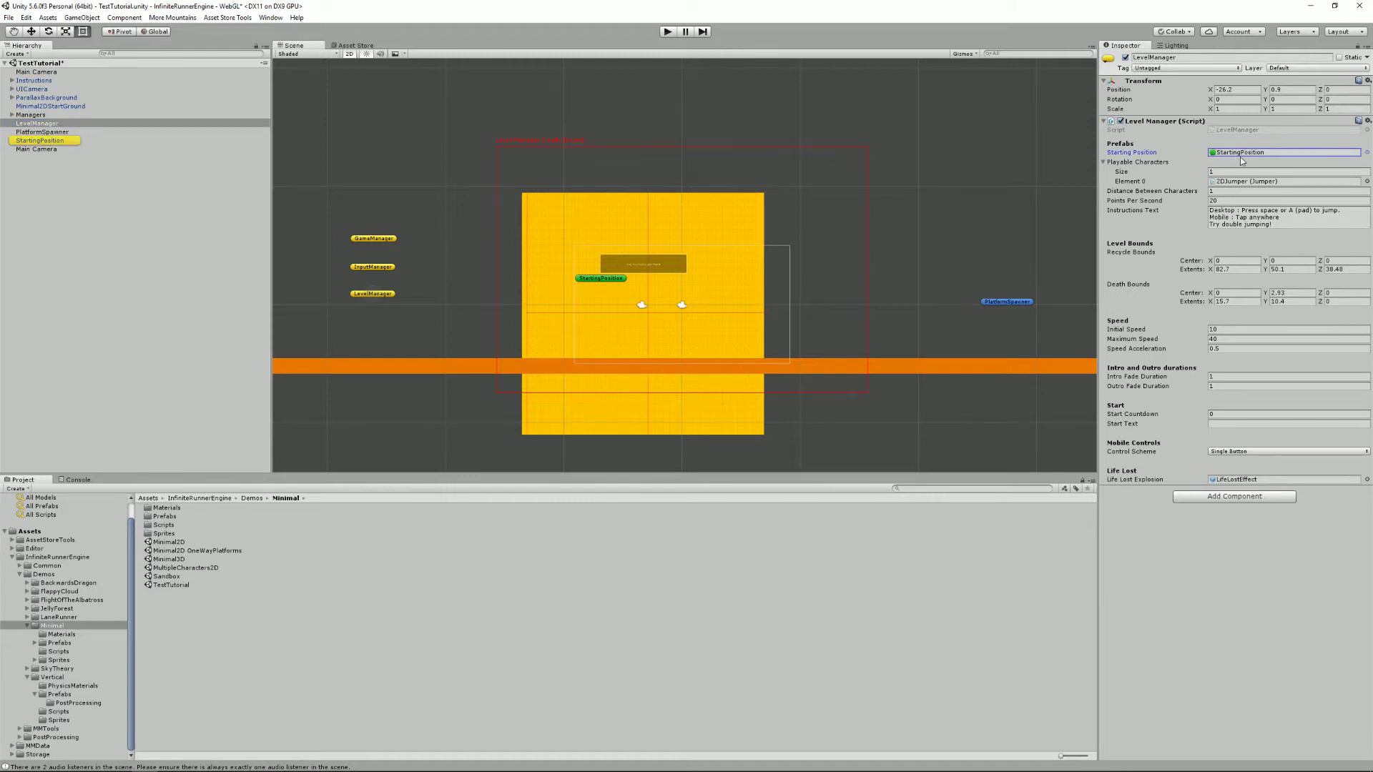
left_click(1105, 161)
left_click(1105, 161)
left_click(1243, 171)
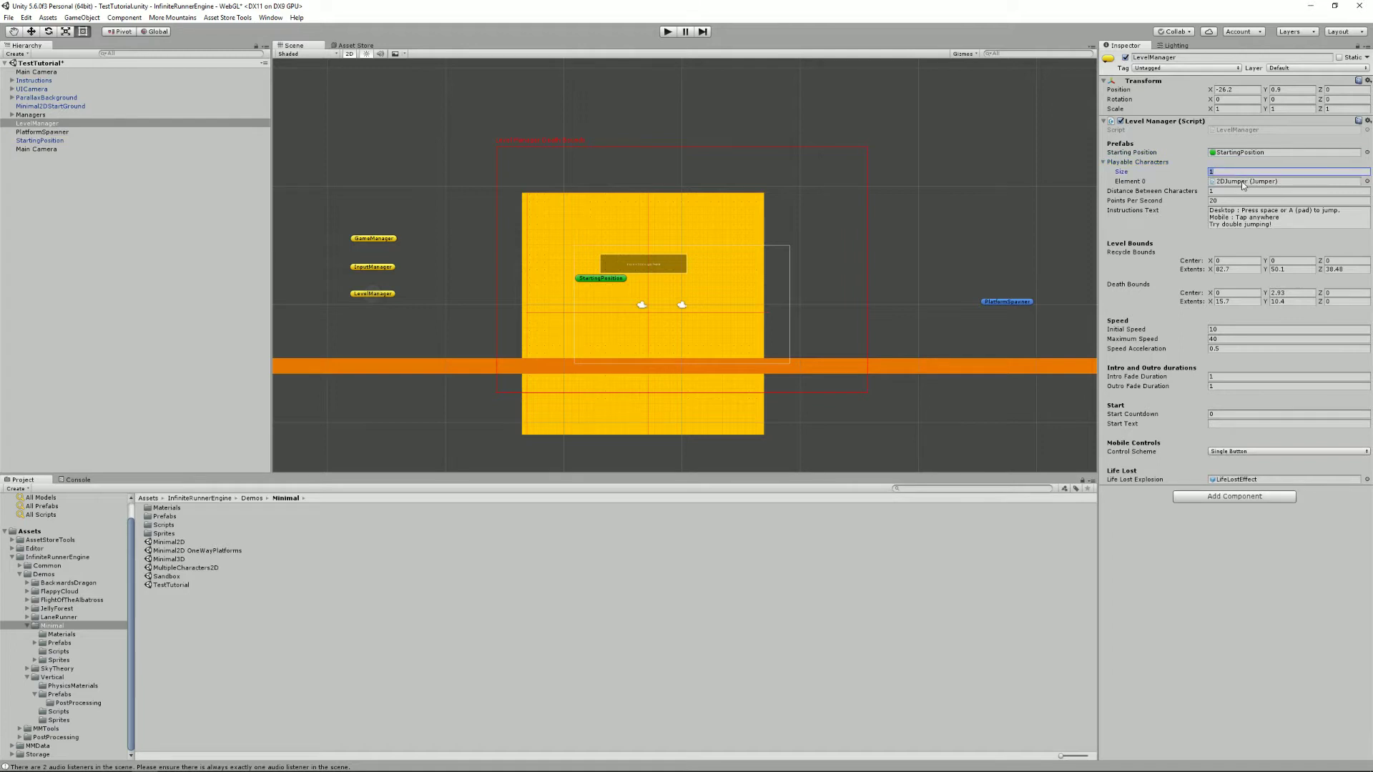
left_click(1242, 183)
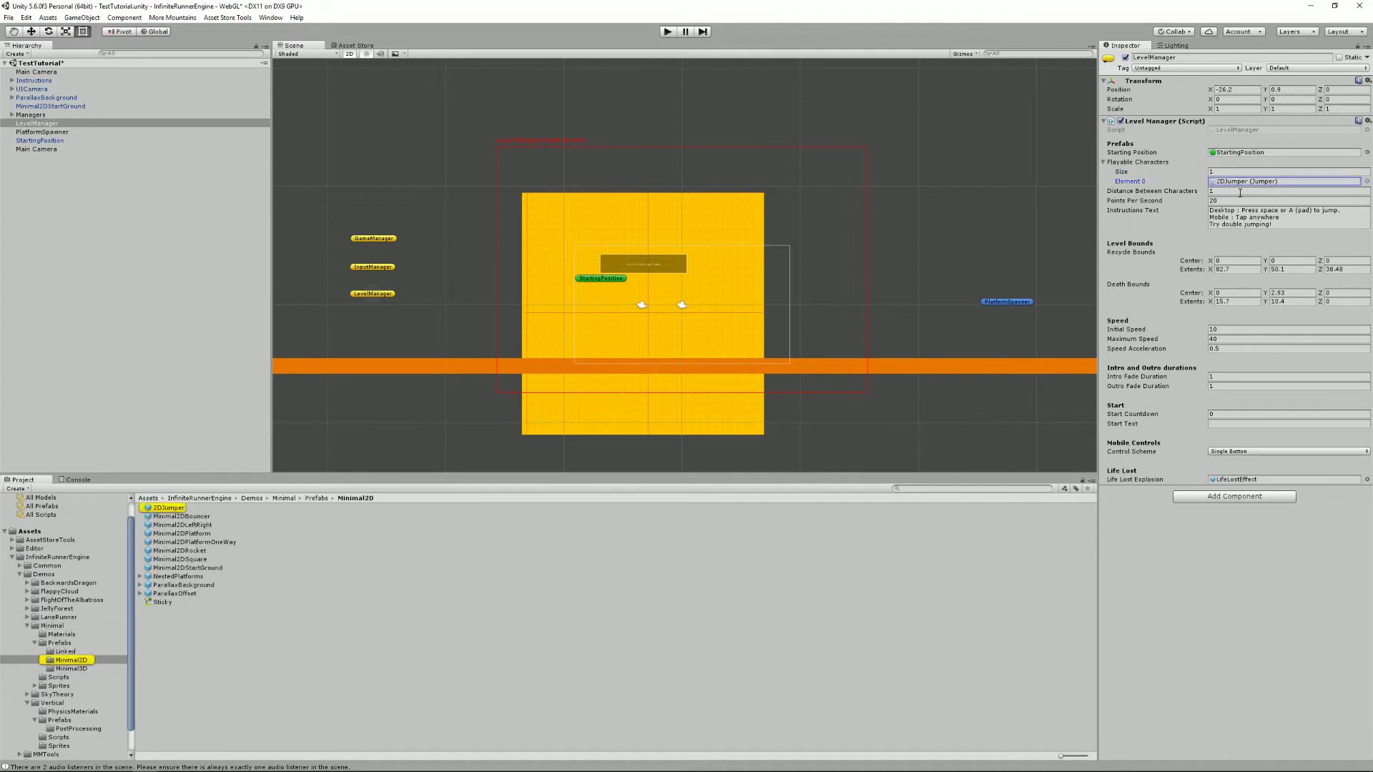
left_click(1240, 192)
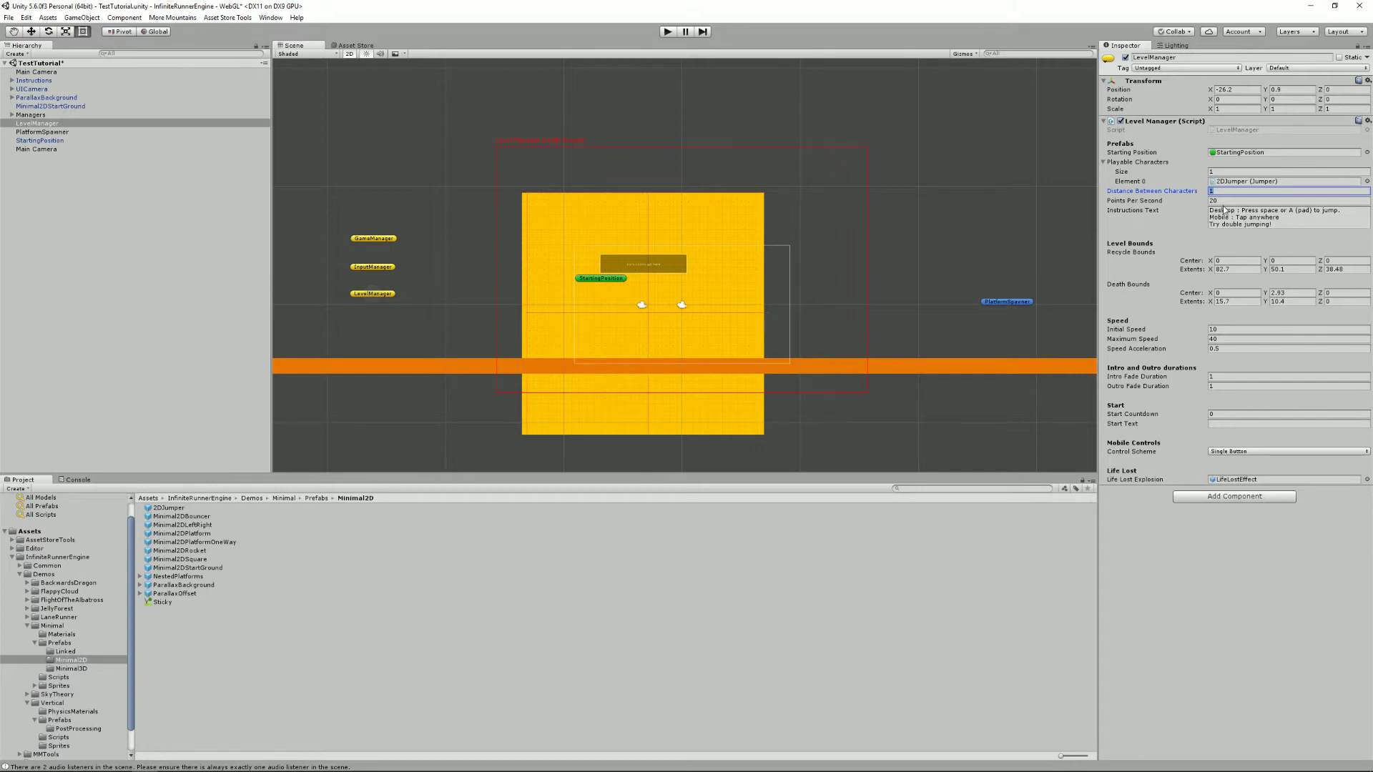
left_click(1231, 199)
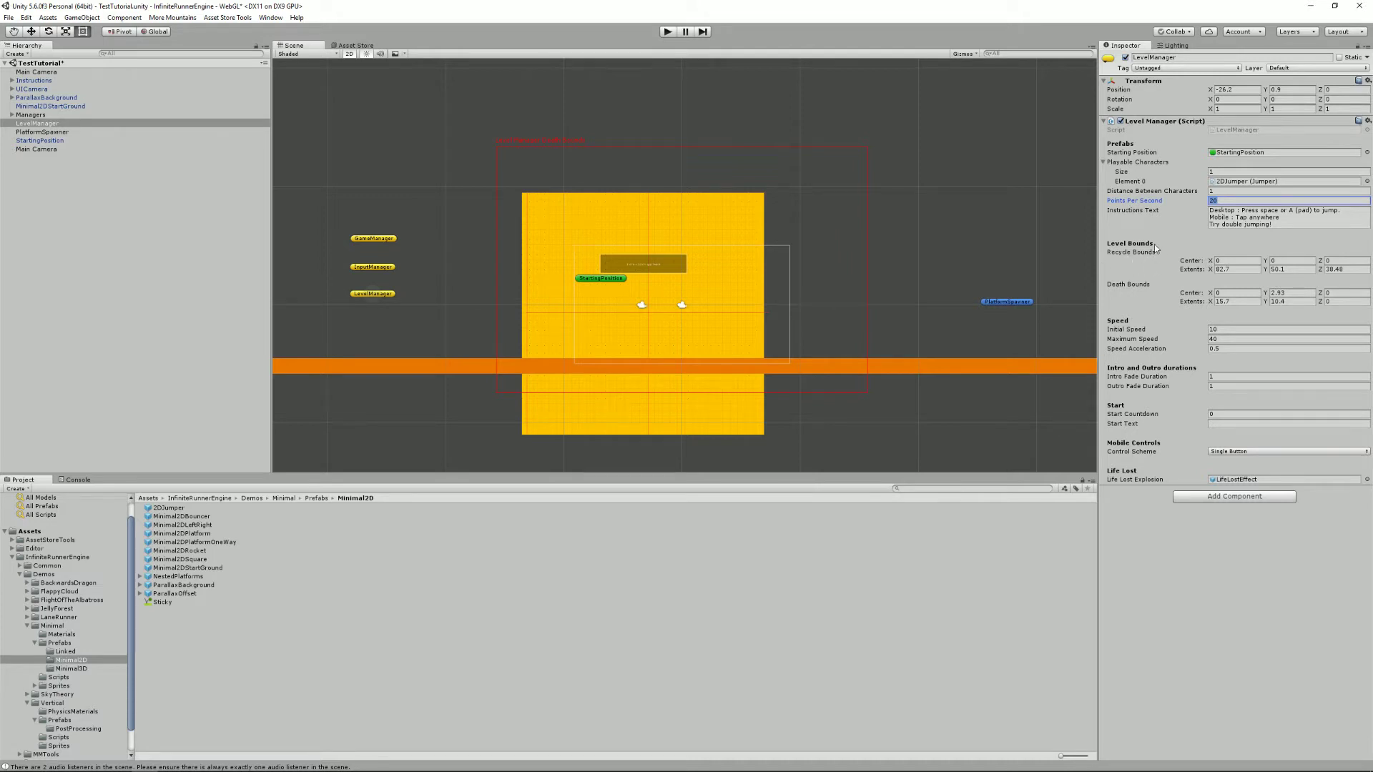
scroll(621, 205, "up", 2)
scroll(797, 261, "down", 5)
scroll(799, 263, "down", 2)
scroll(799, 261, "up", 6)
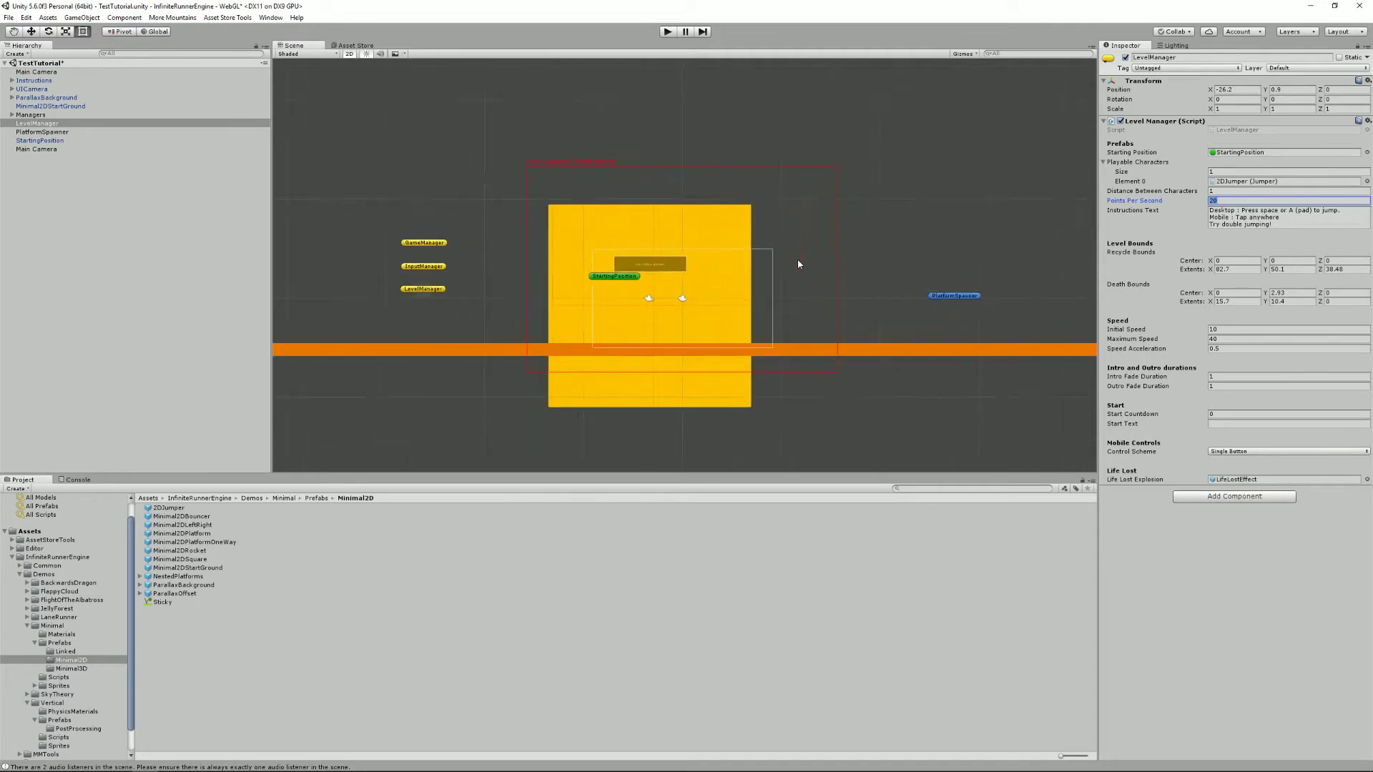
scroll(940, 284, "down", 8)
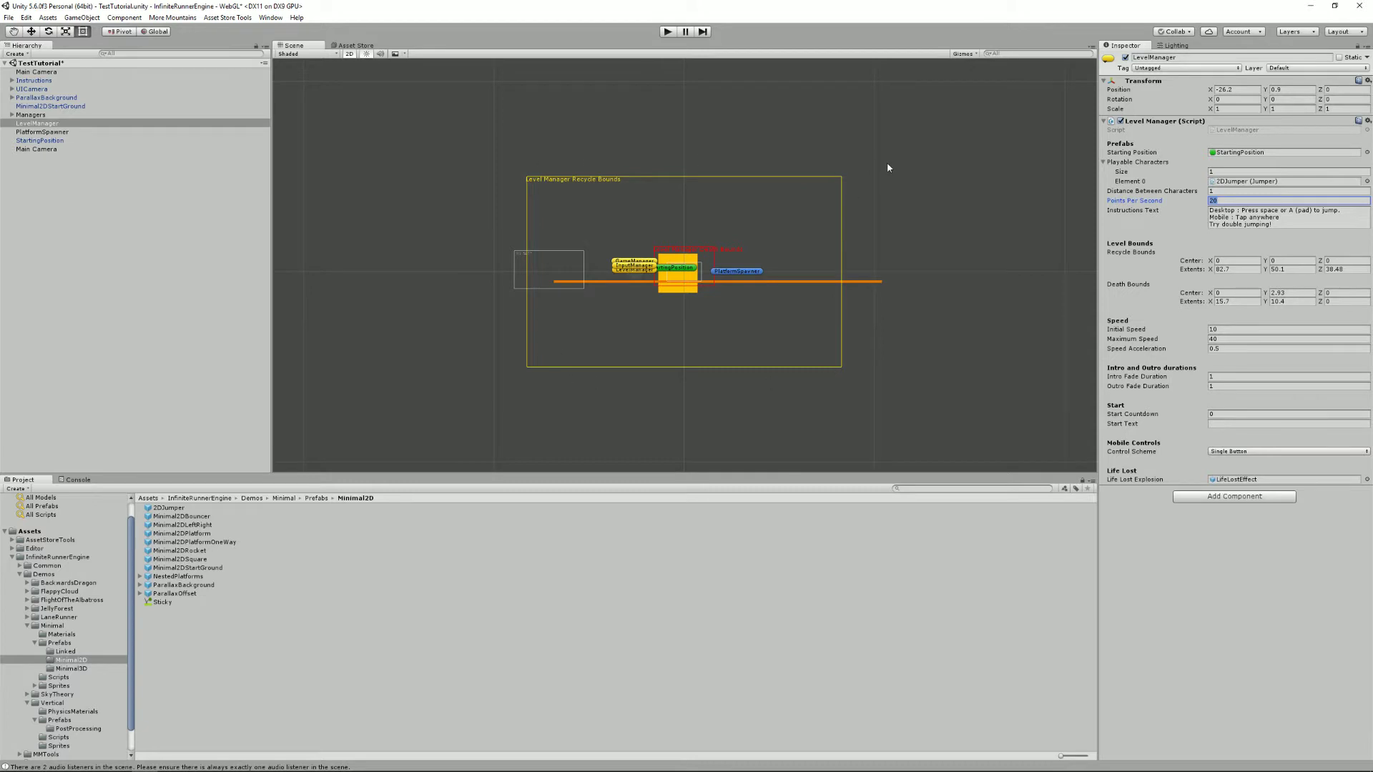
scroll(825, 238, "up", 2)
left_click(350, 54)
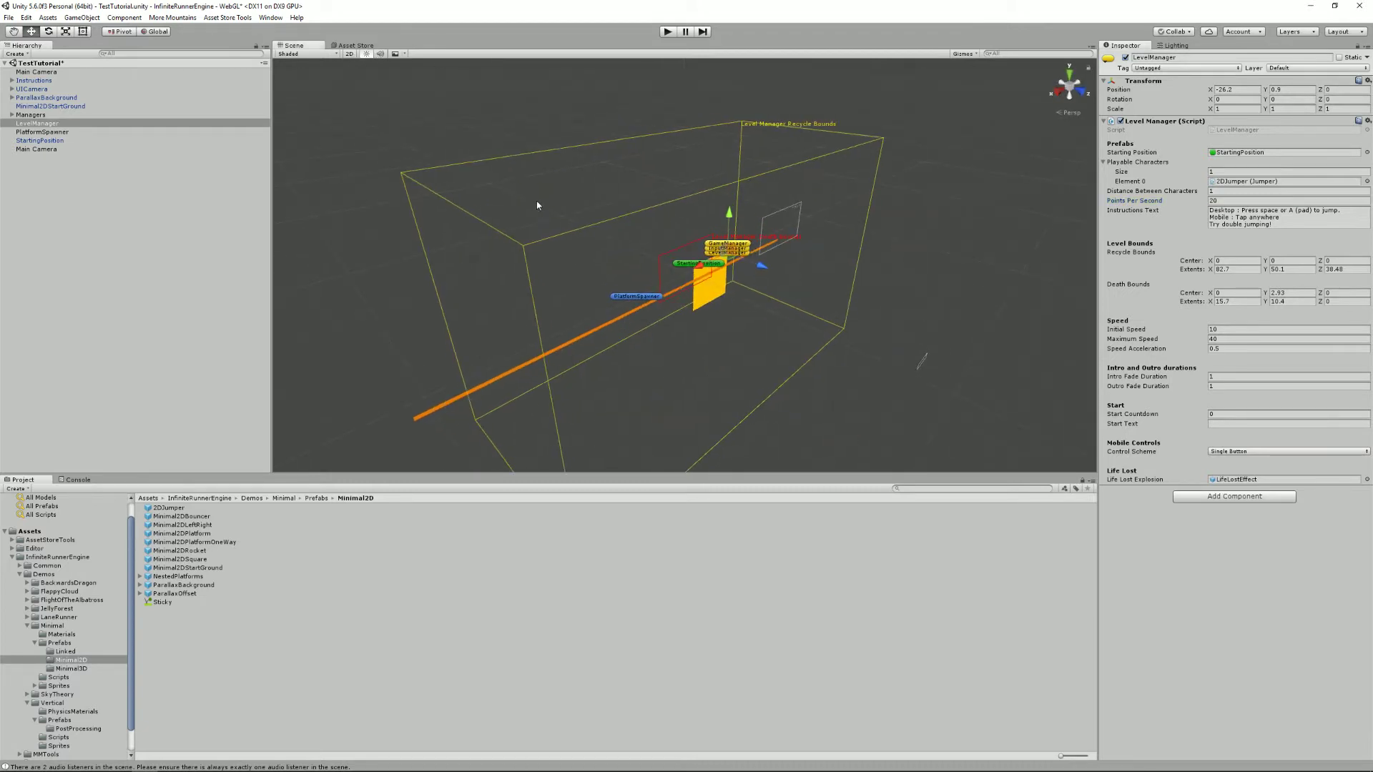
left_click_drag(537, 208, 969, 208, "alt")
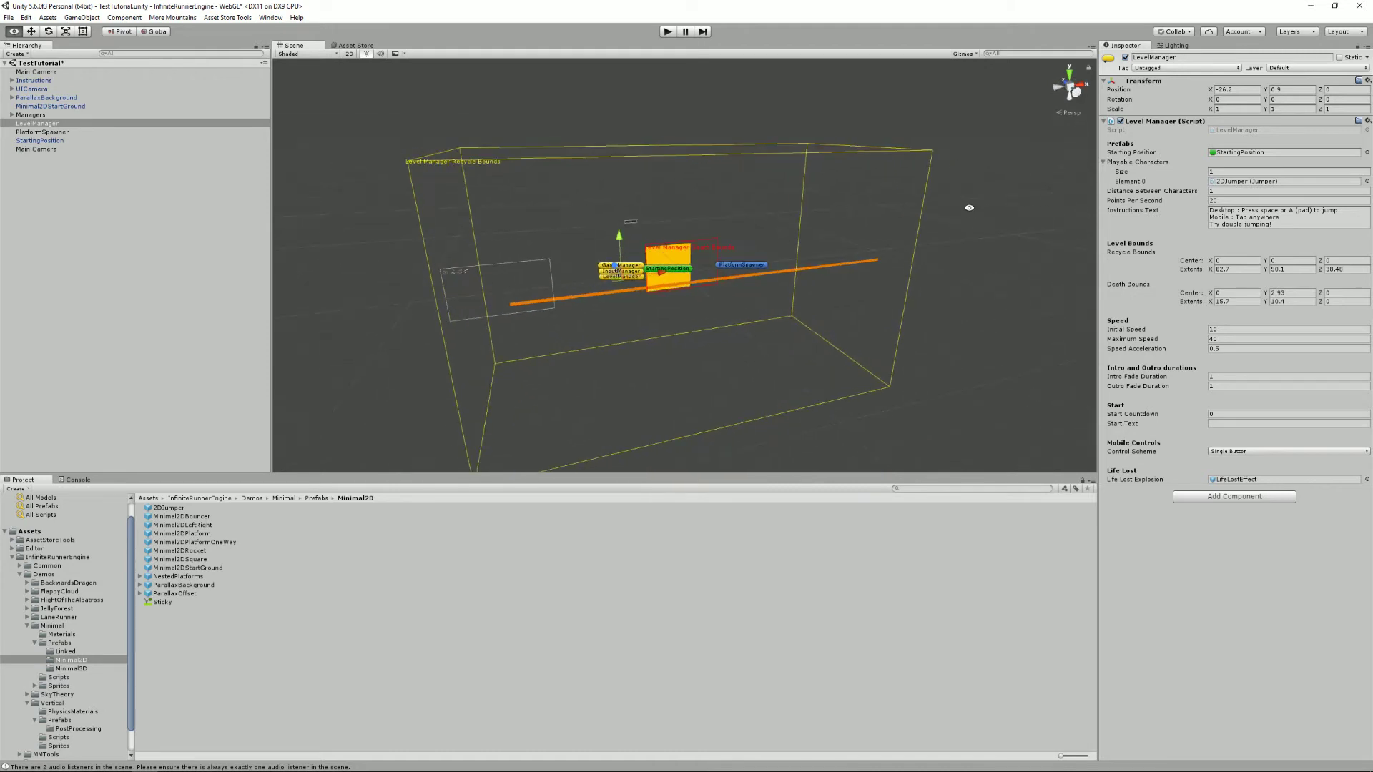
left_click(349, 53)
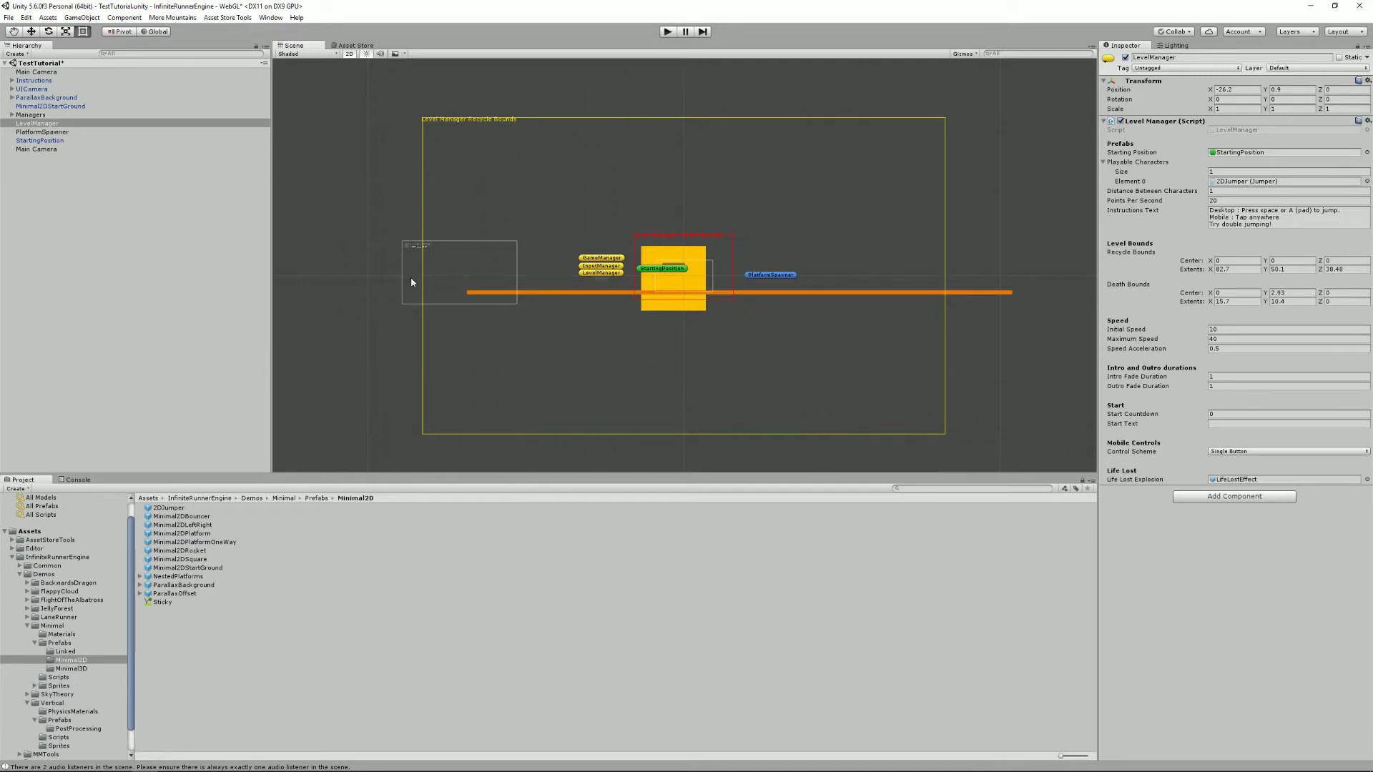
scroll(929, 302, "up", 5)
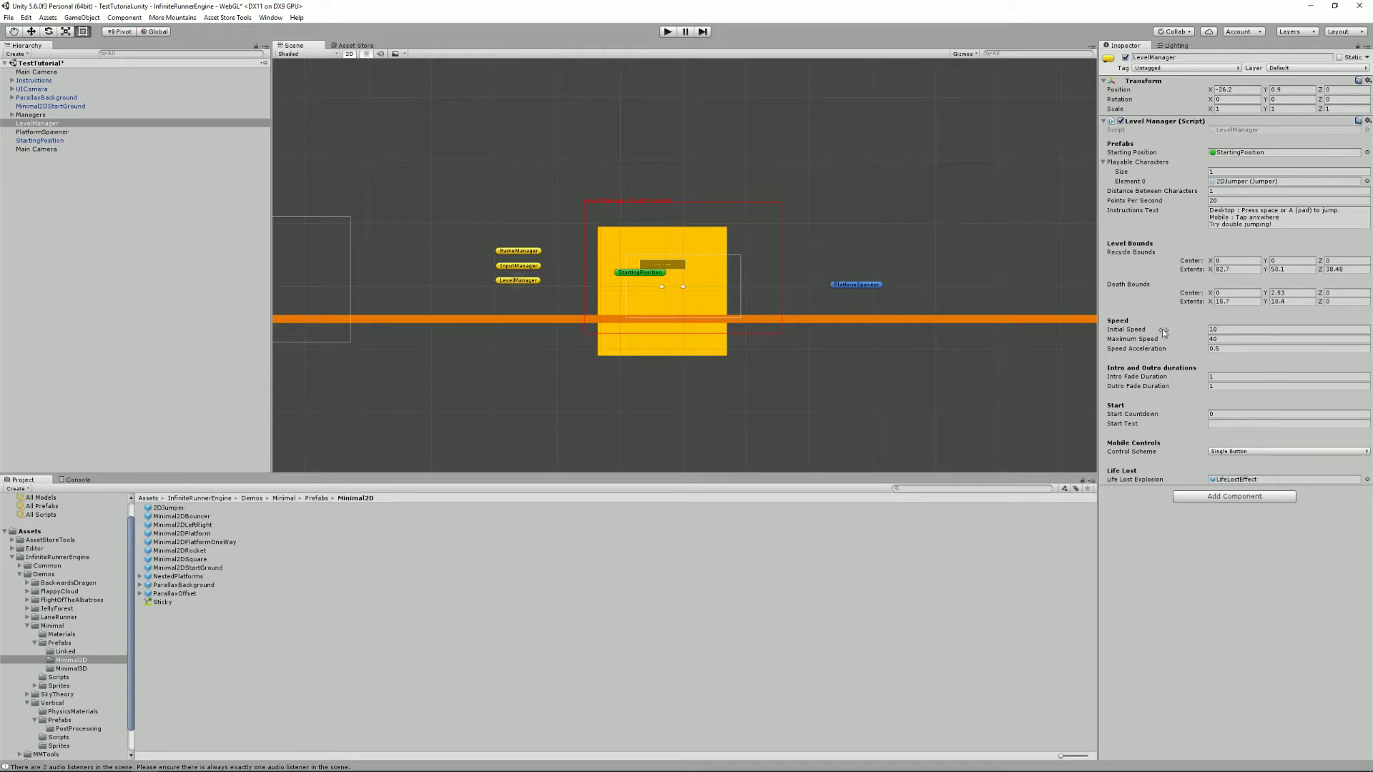
- Review the points per second, initial speed, maximum speed and speed acceleration values
left_click(1216, 201)
left_click(1230, 330)
left_click(1232, 340)
left_click(1232, 349)
left_click(1225, 330)
left_click(1240, 338)
- Set Start Countdown to 3 and Start Text to GET READY
left_click(1221, 414)
type("3")
left_click(1225, 424)
- Play-test the level, restarting once and jumping onto a platform, then stop
left_click(668, 32)
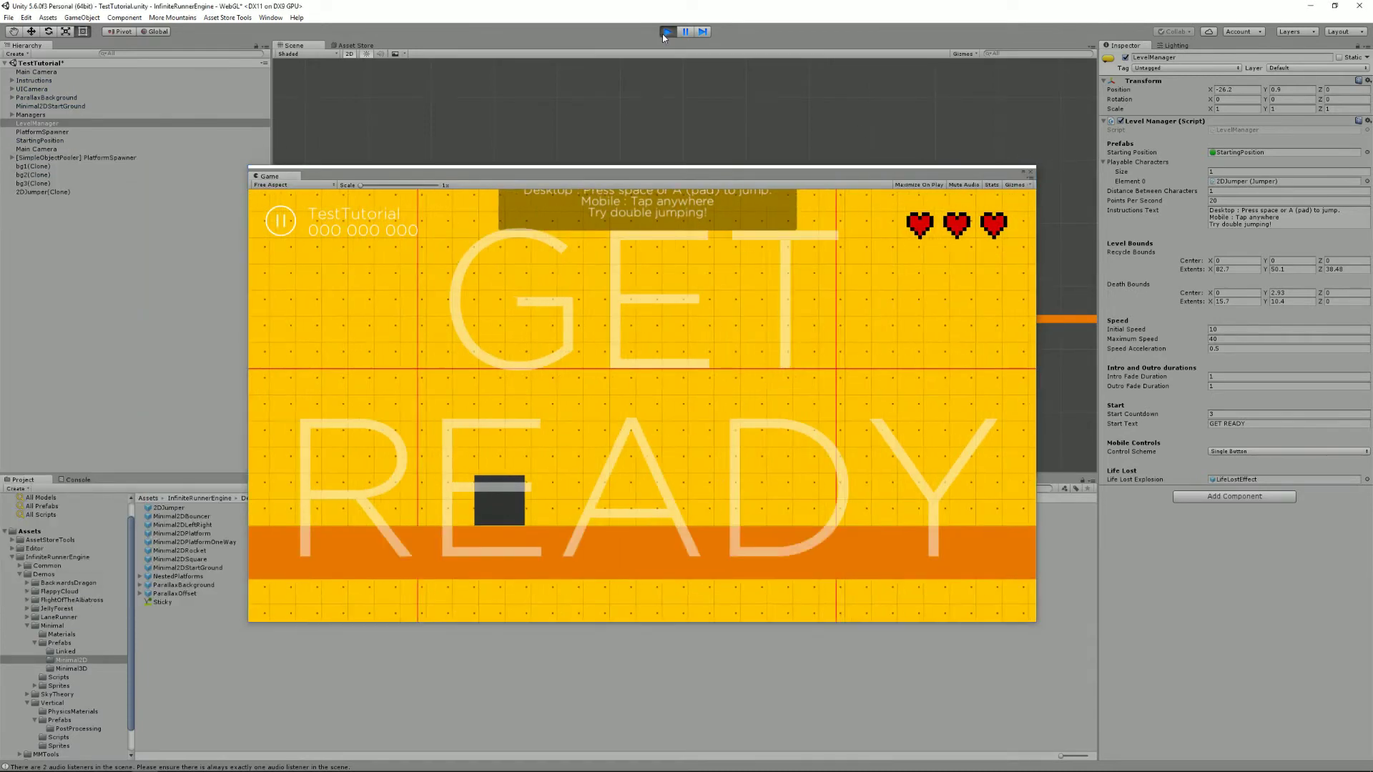
left_click(667, 32)
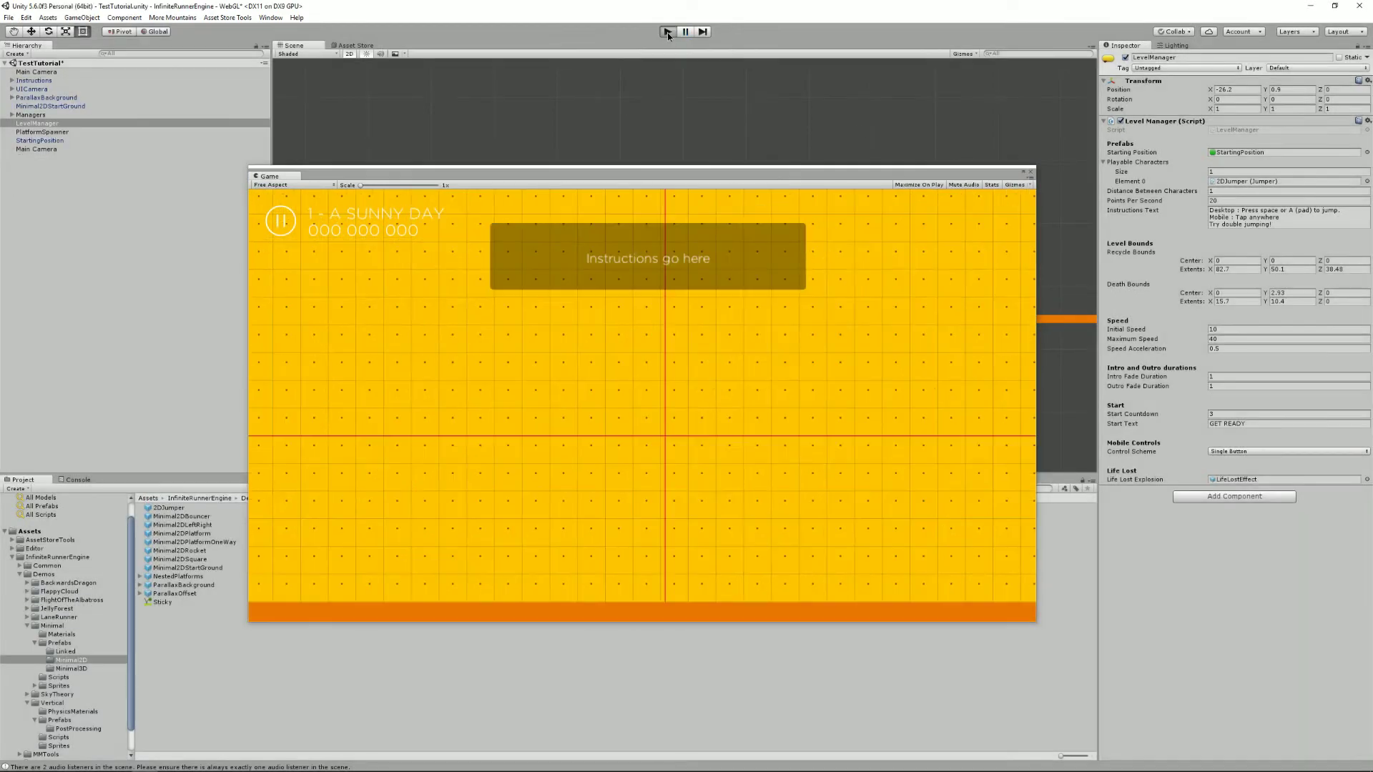
left_click(667, 32)
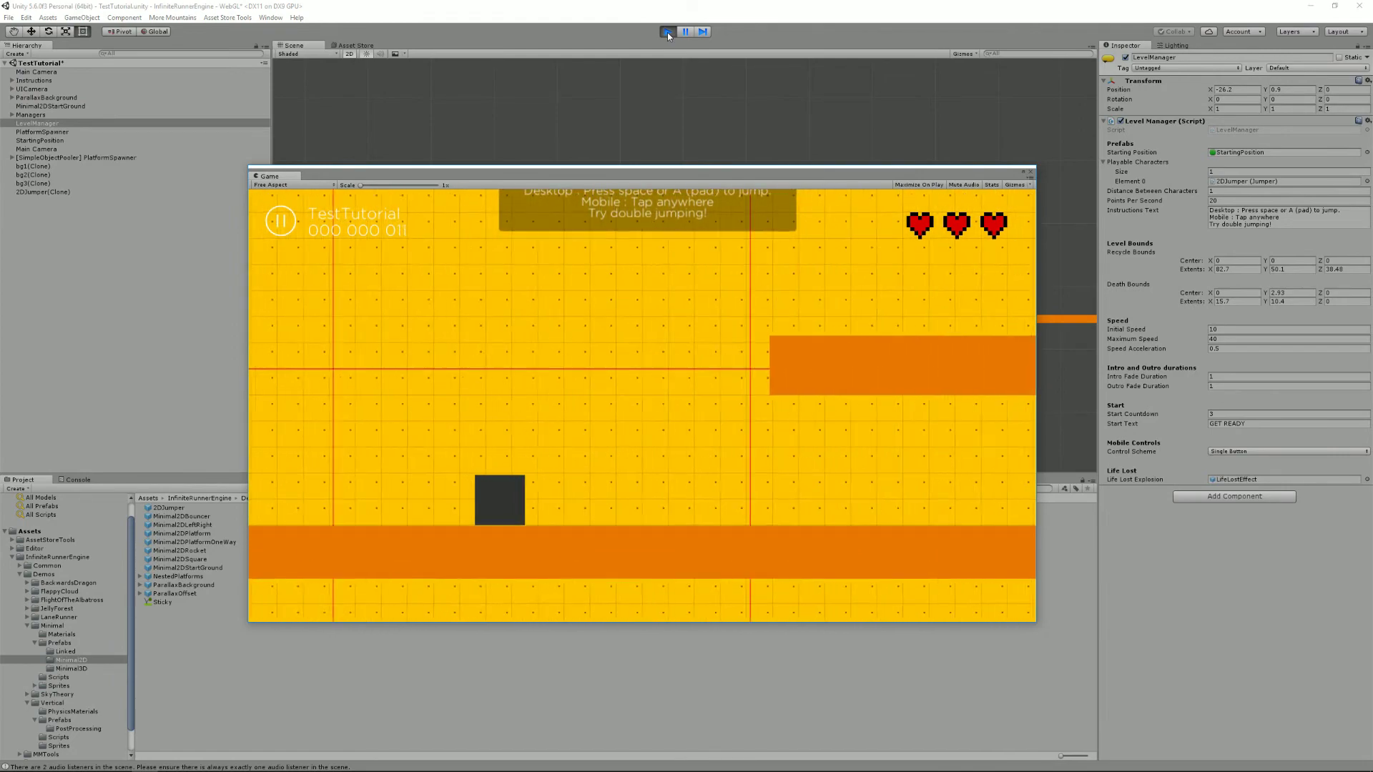
key("space")
key("space")
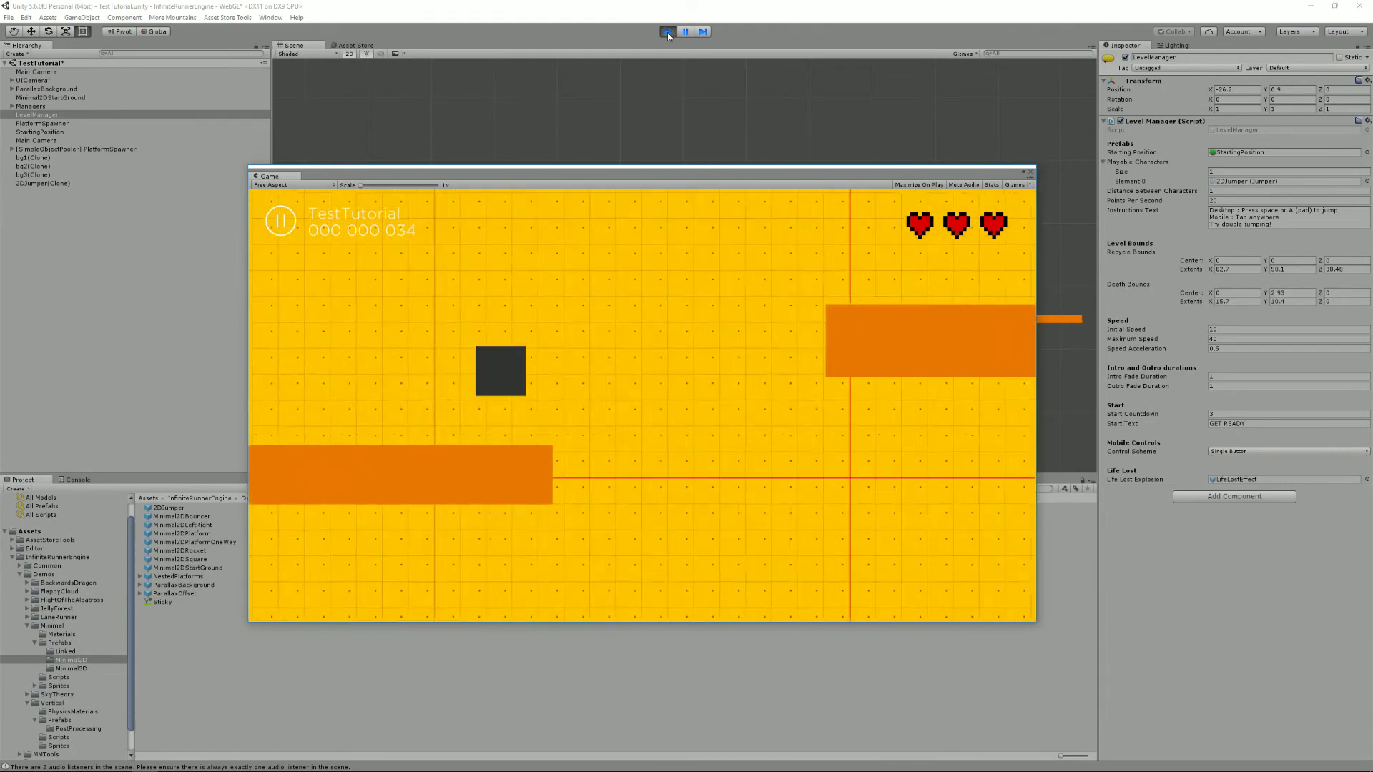
left_click(667, 32)
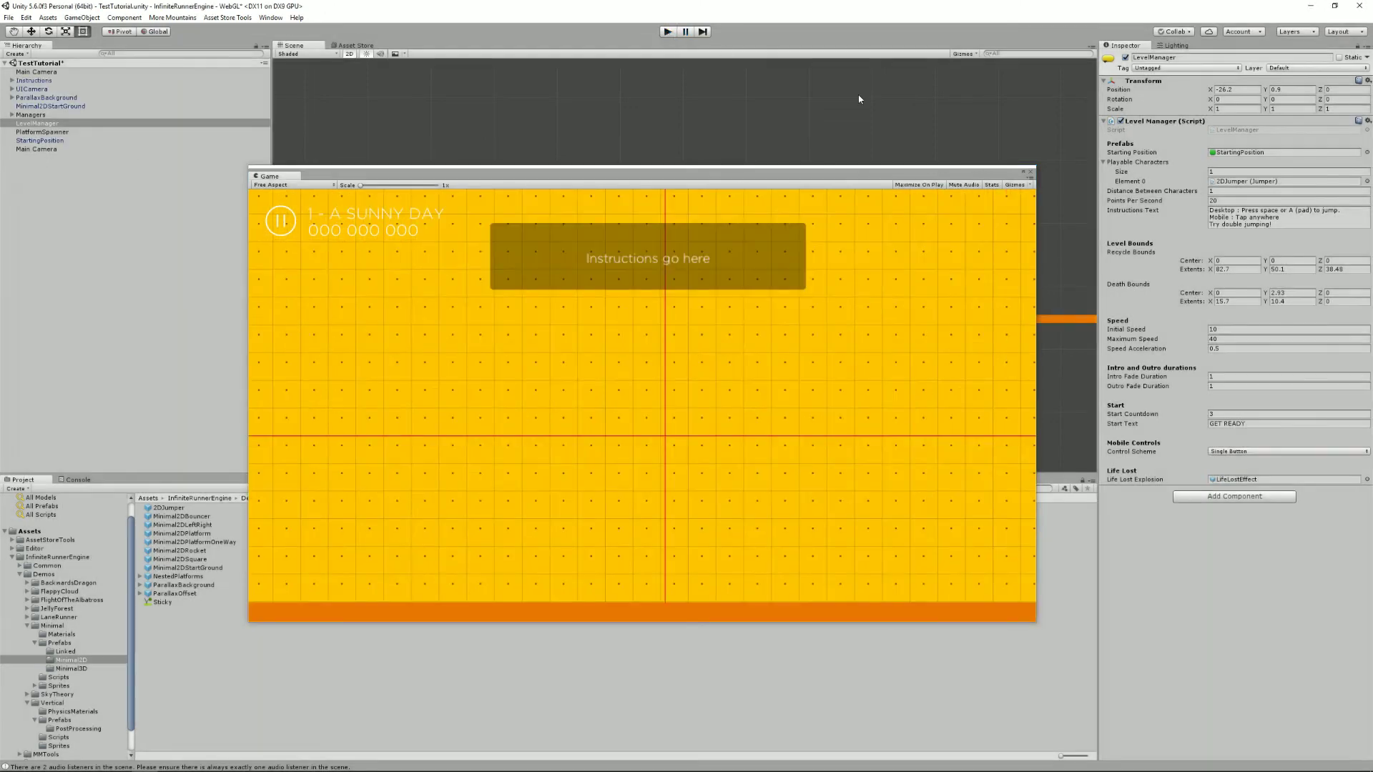
- Close the floating Game window and drag StartingPosition directly below the top Main Camera
left_click(1031, 172)
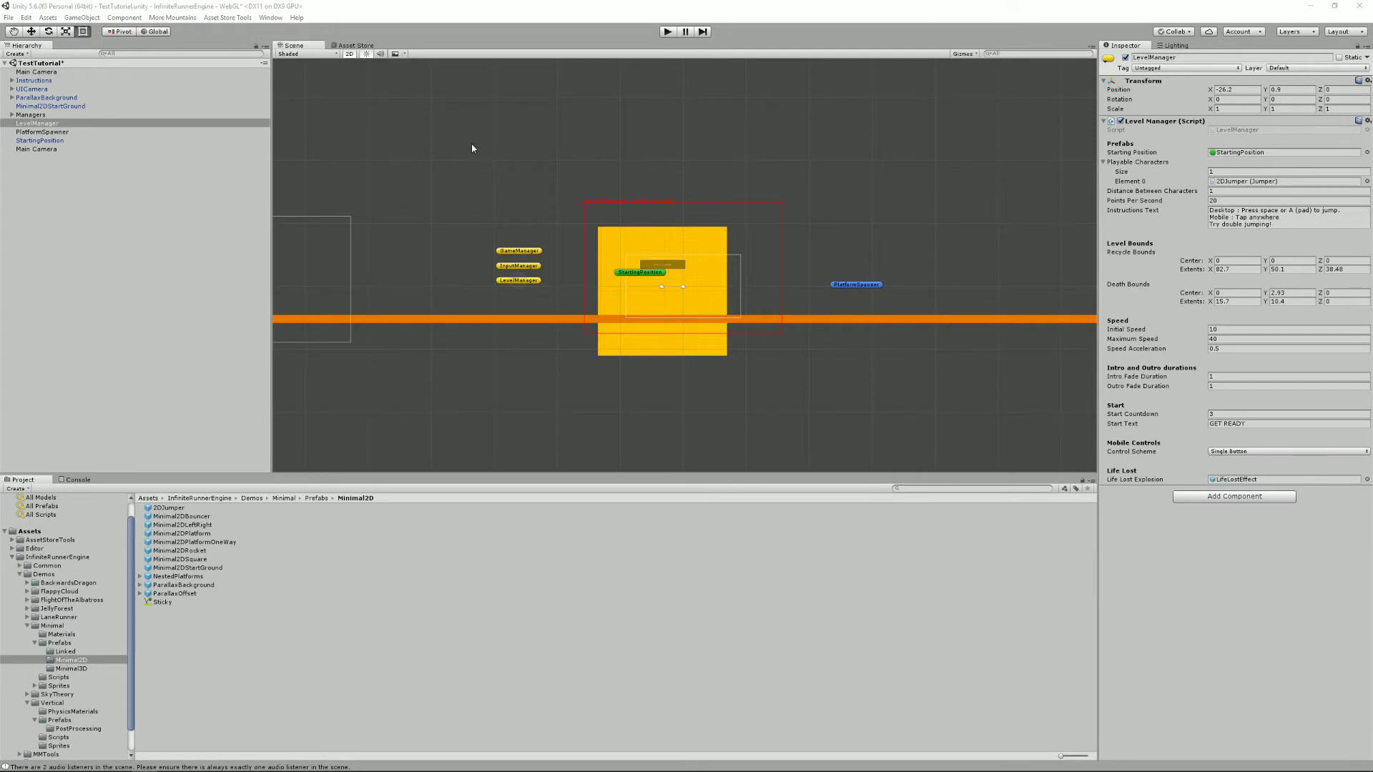
left_click(50, 125)
left_click(47, 72)
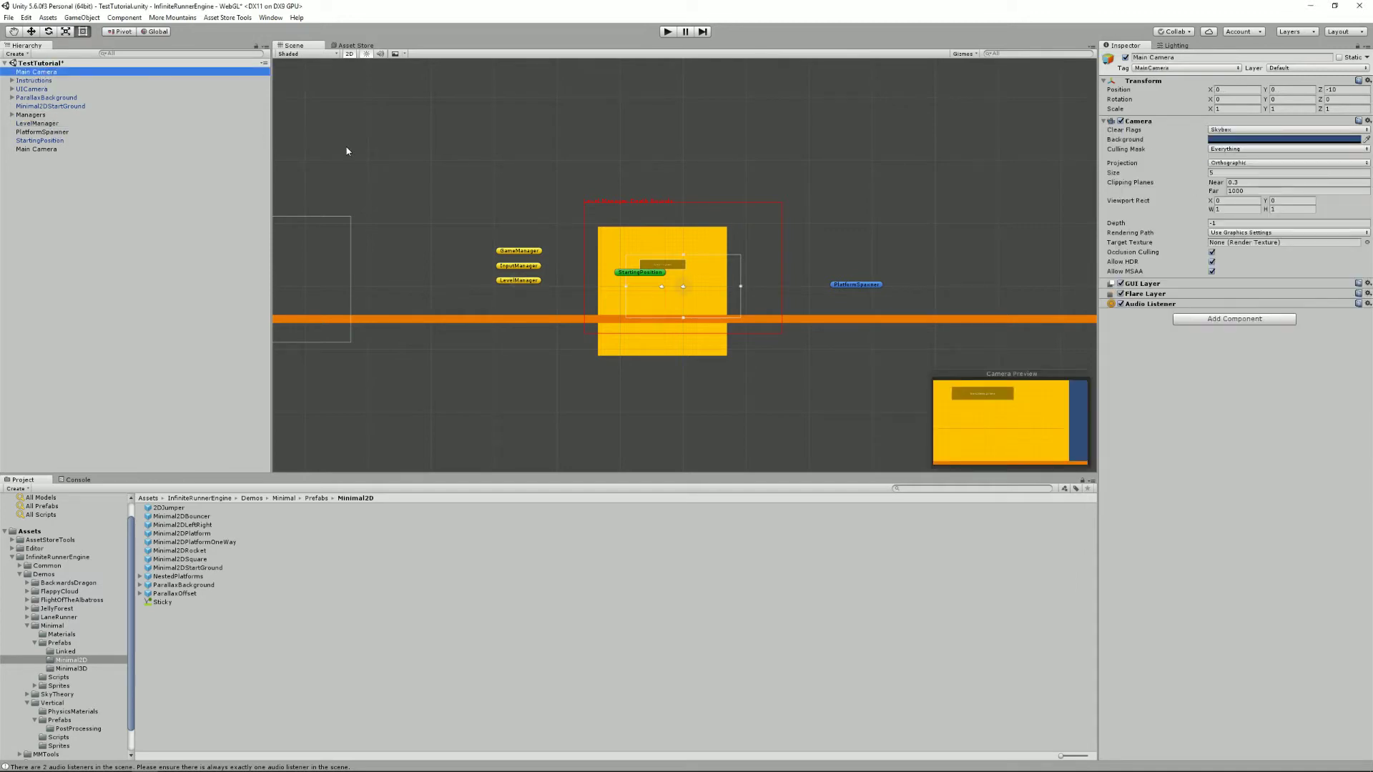
scroll(698, 286, "up", 3)
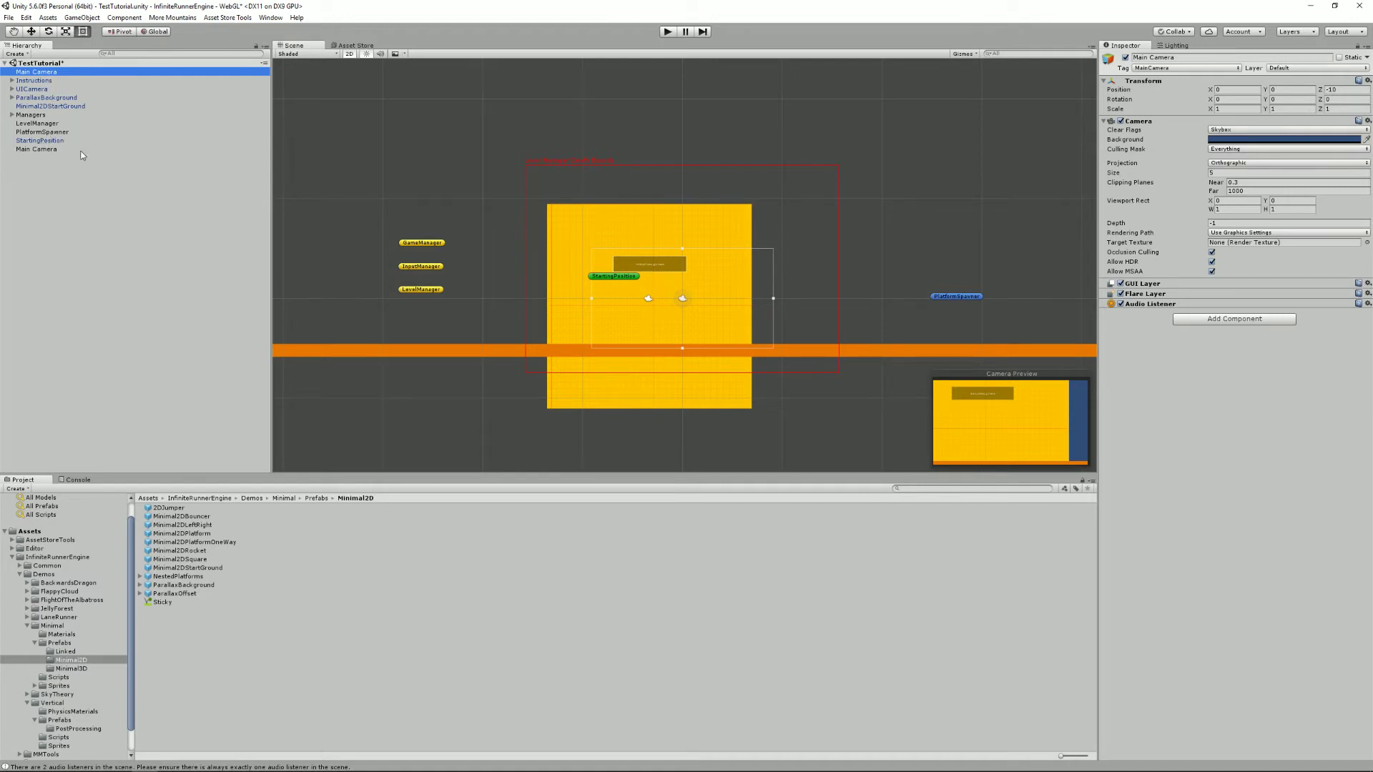
left_click_drag(58, 141, 58, 81)
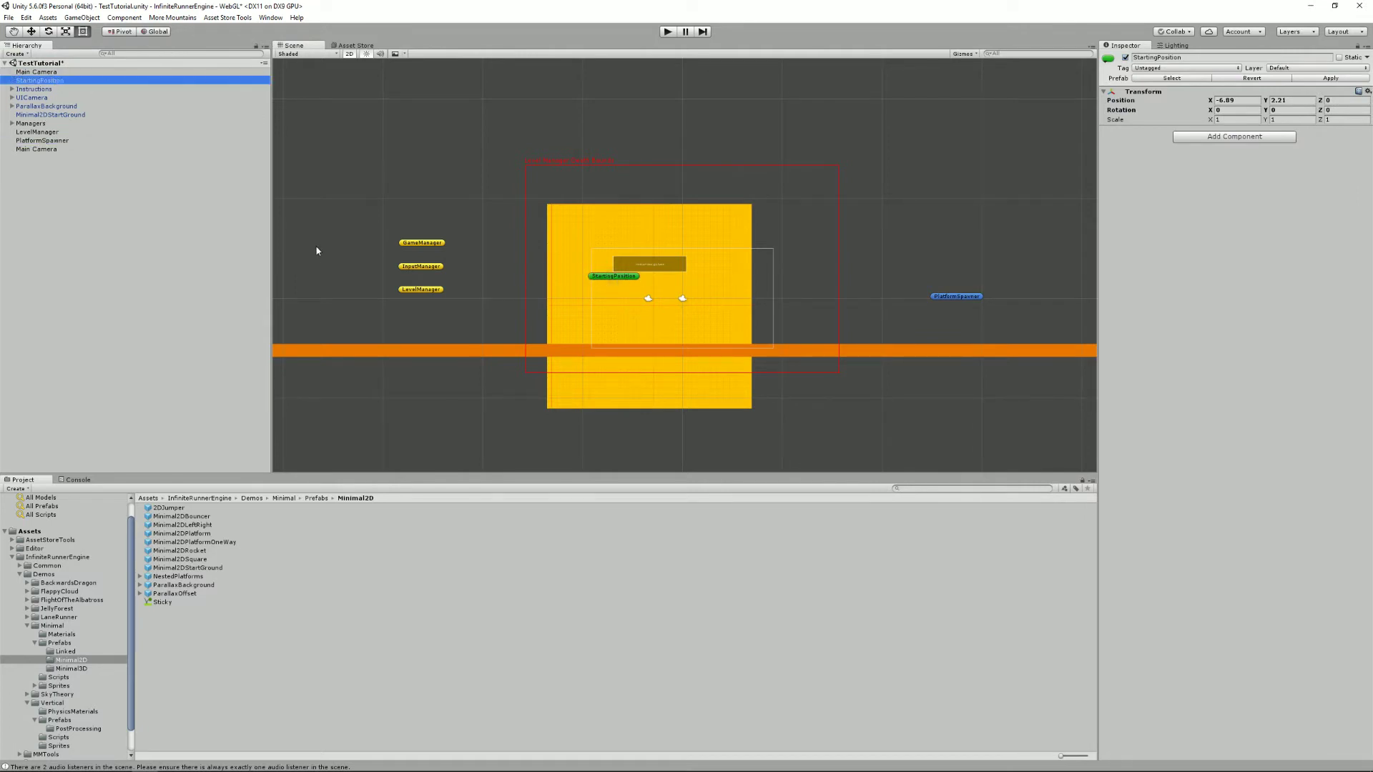
- Inspect UICamera, frame it in the Scene view, and move its rectangle up and left
left_click(69, 131)
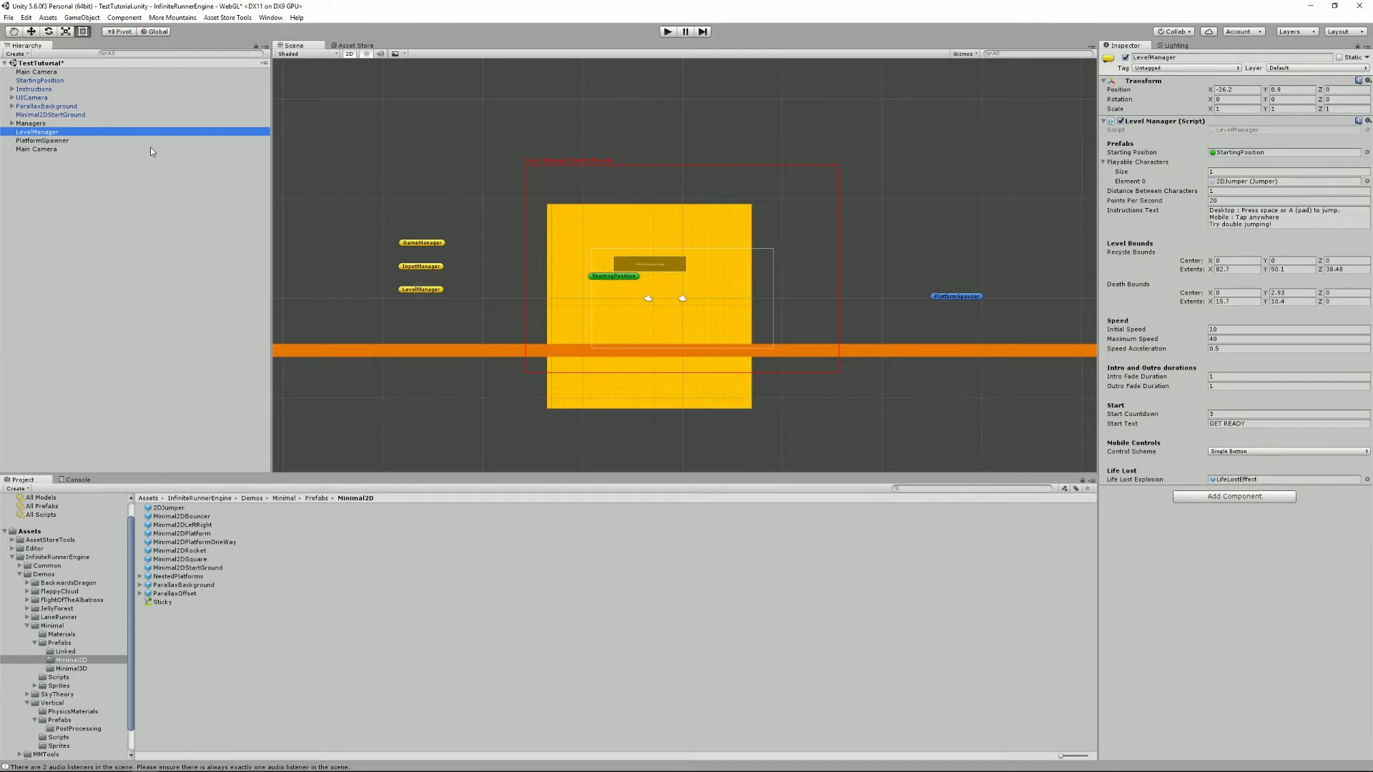
left_click(56, 98)
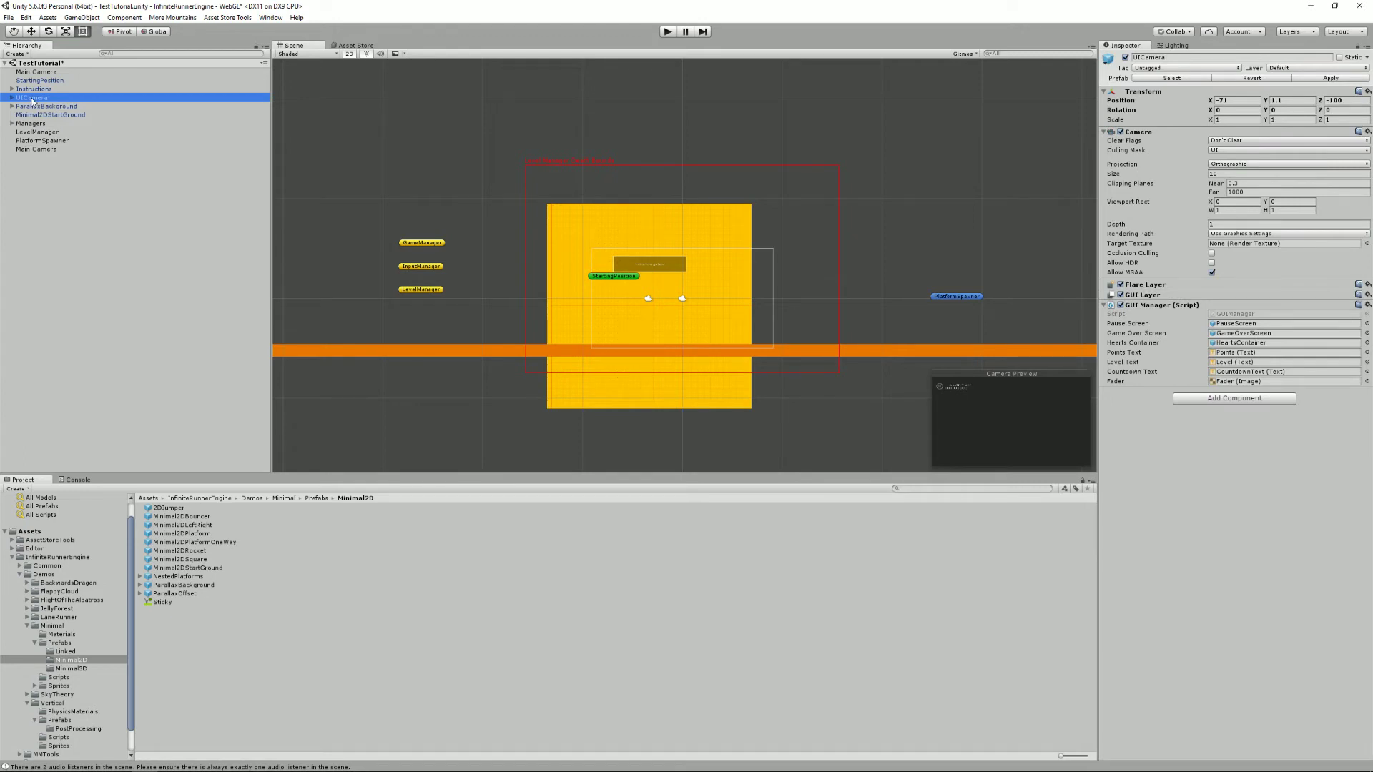
double_click(32, 98)
scroll(708, 283, "up", 5)
scroll(692, 269, "up", 5)
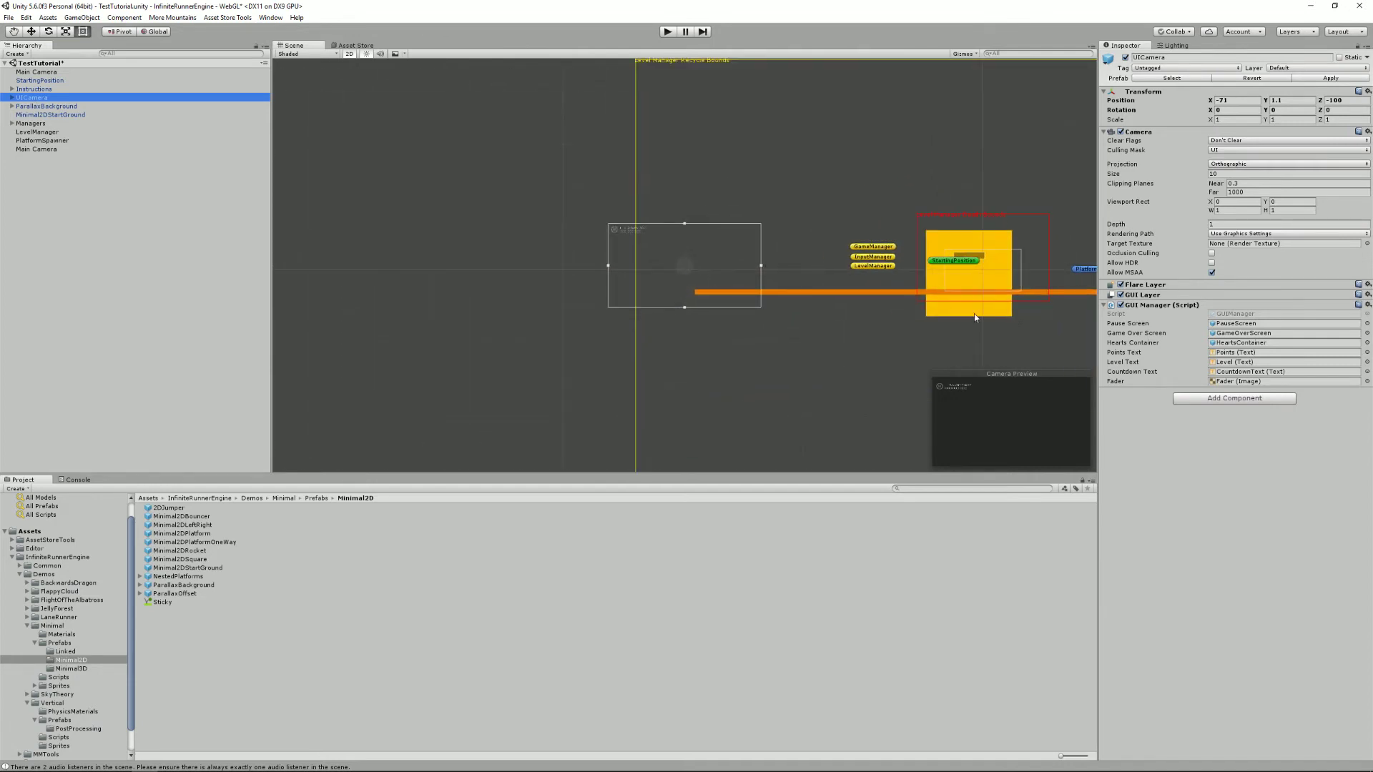
left_click(31, 32)
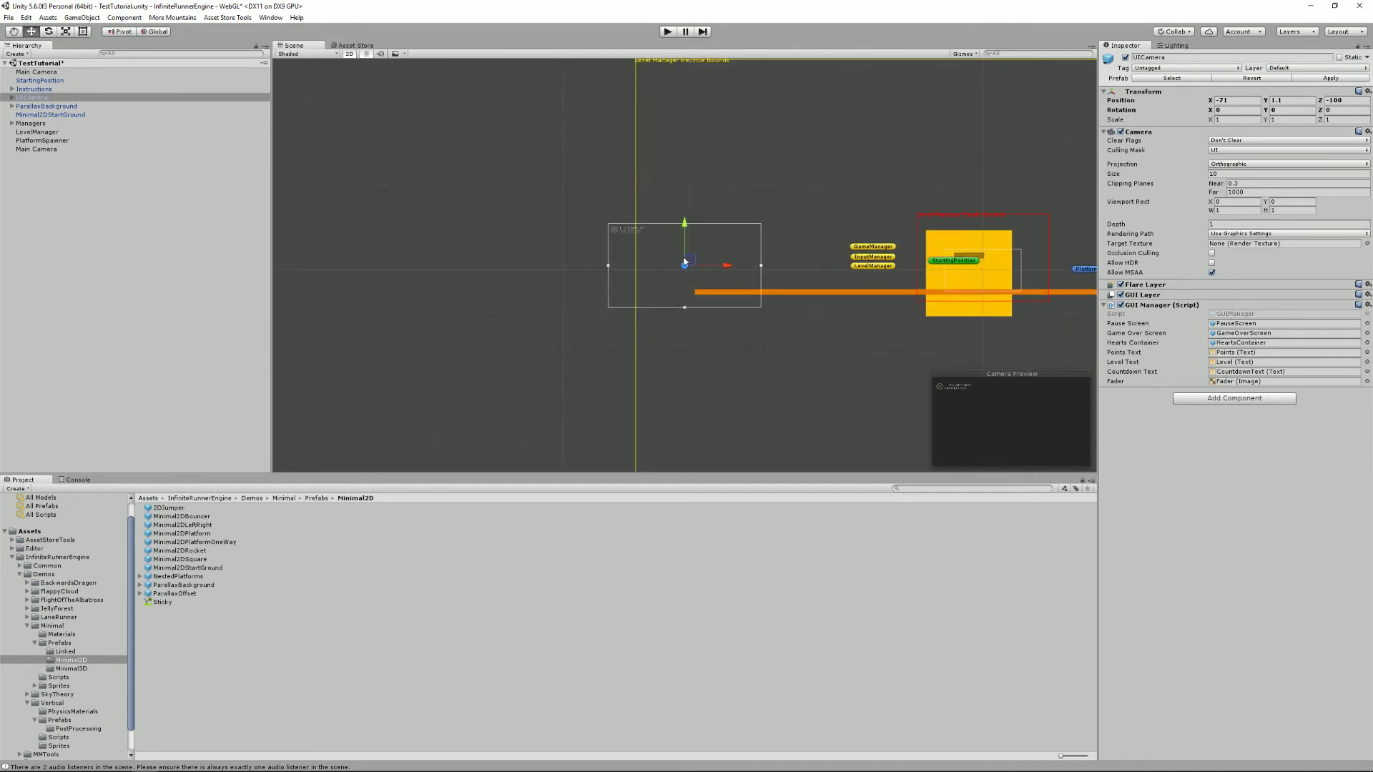
left_click_drag(689, 262, 507, 218)
key("f")
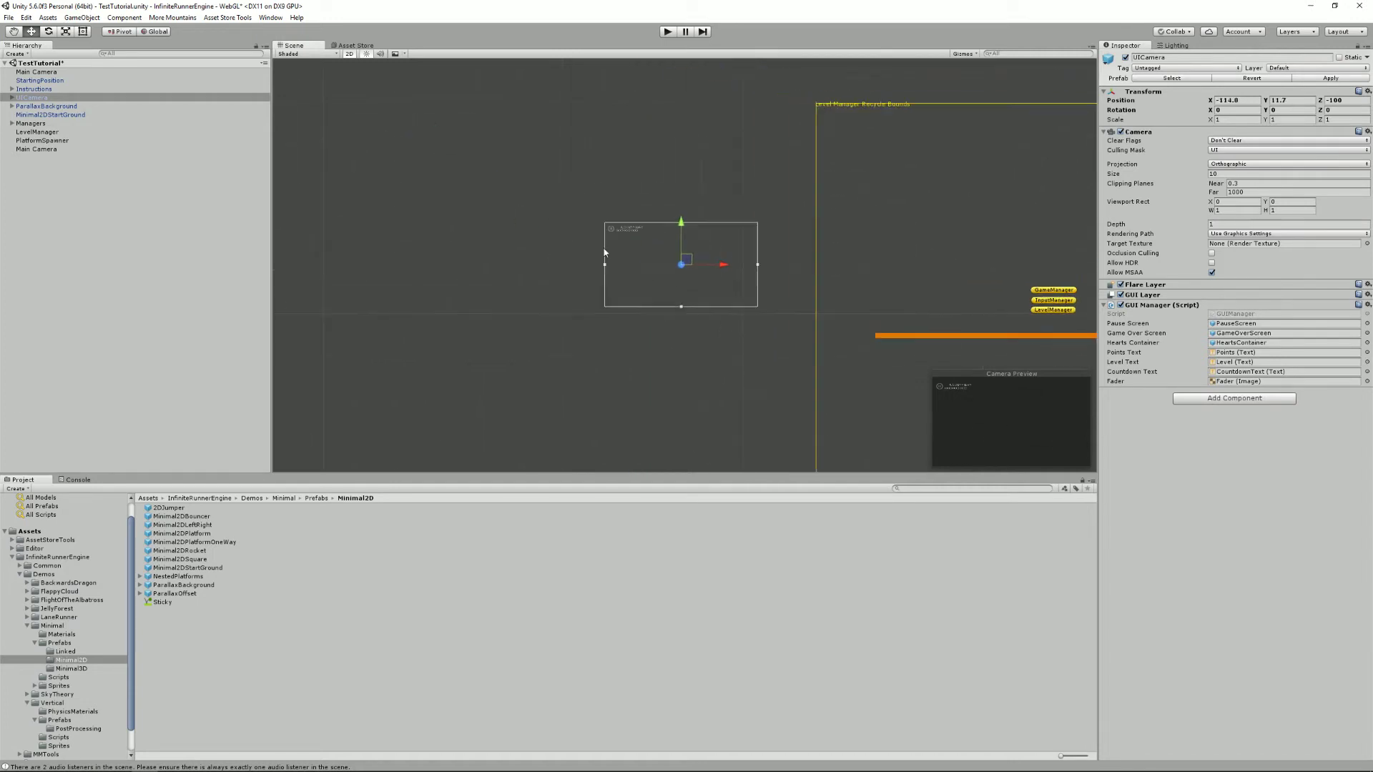
scroll(688, 263, "up", 2)
scroll(780, 237, "down", 1)
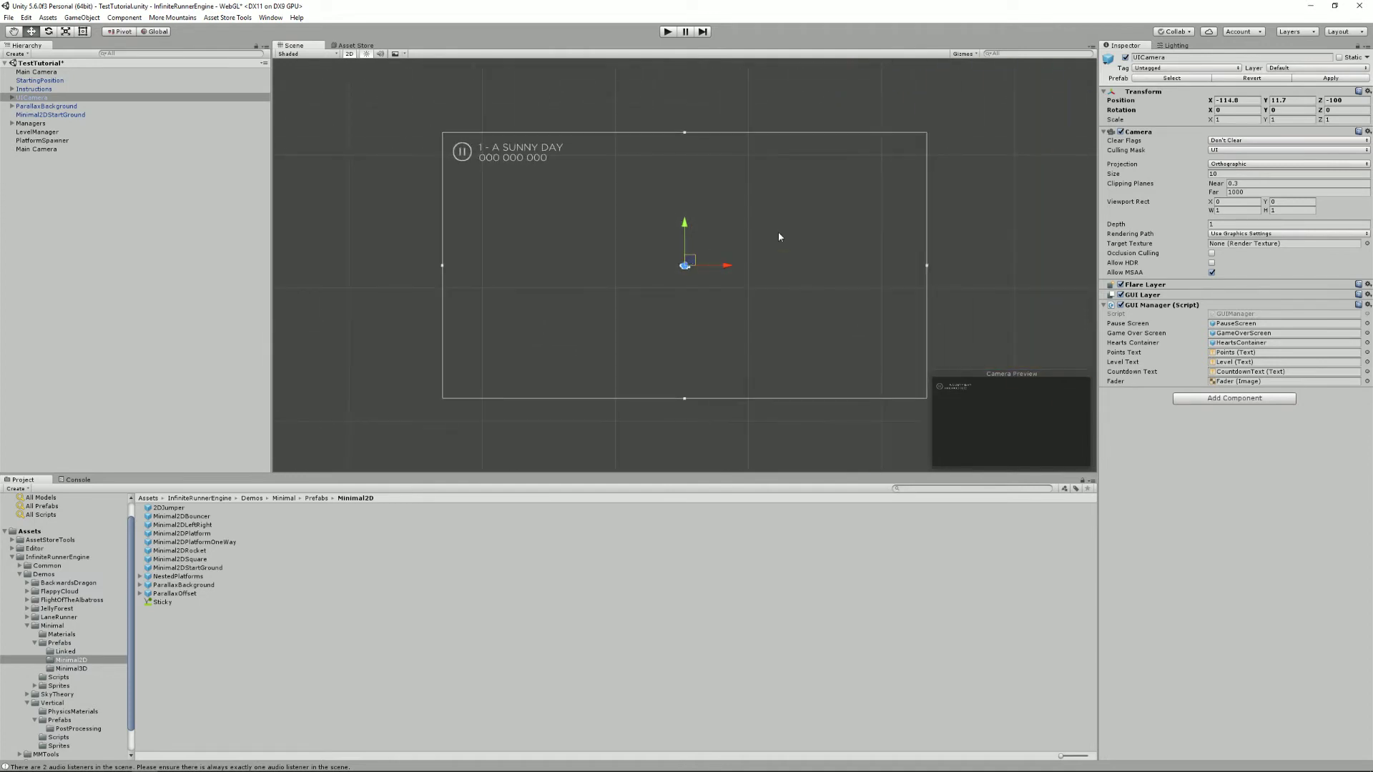
- Expand UICamera's Canvas and inspect LeftRight, toggling it on and off, and MainActionButton
left_click(12, 98)
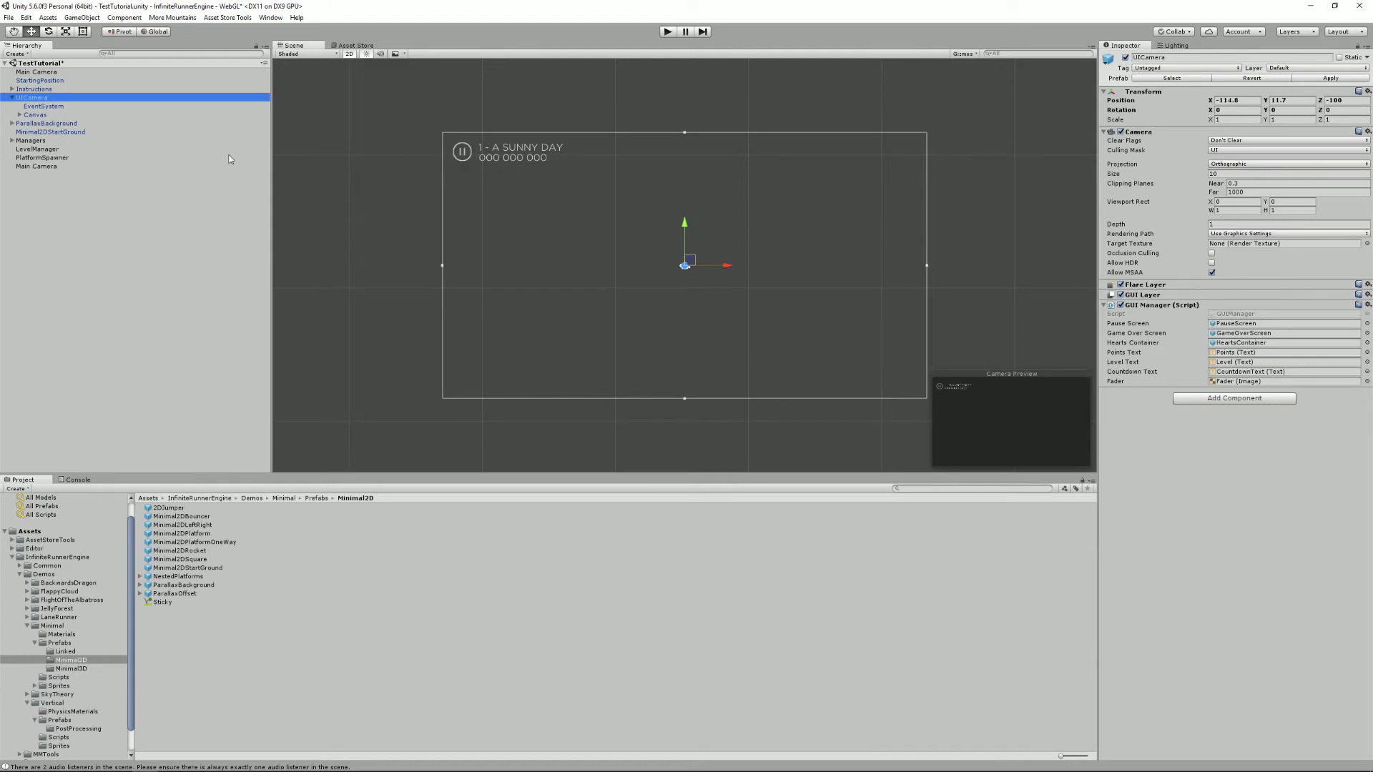
left_click(20, 115)
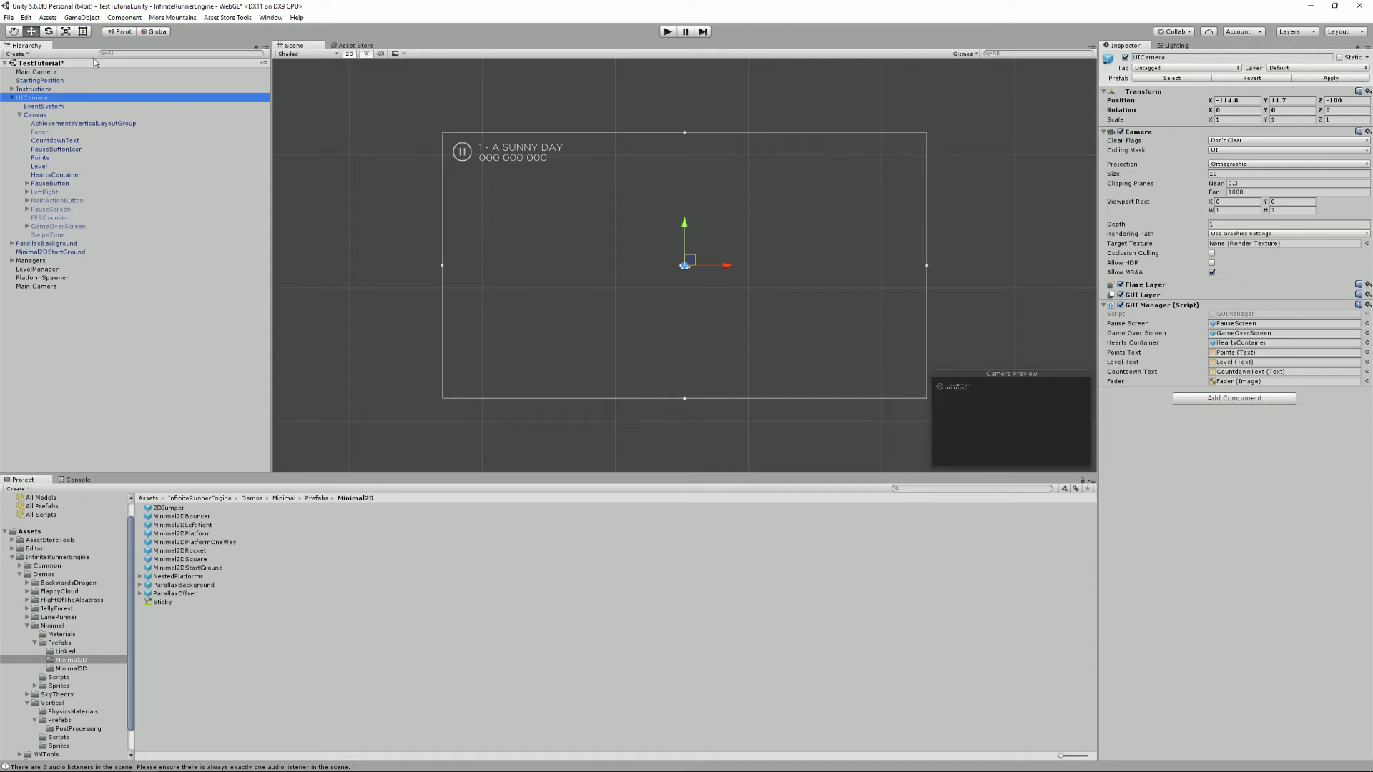
left_click(68, 194)
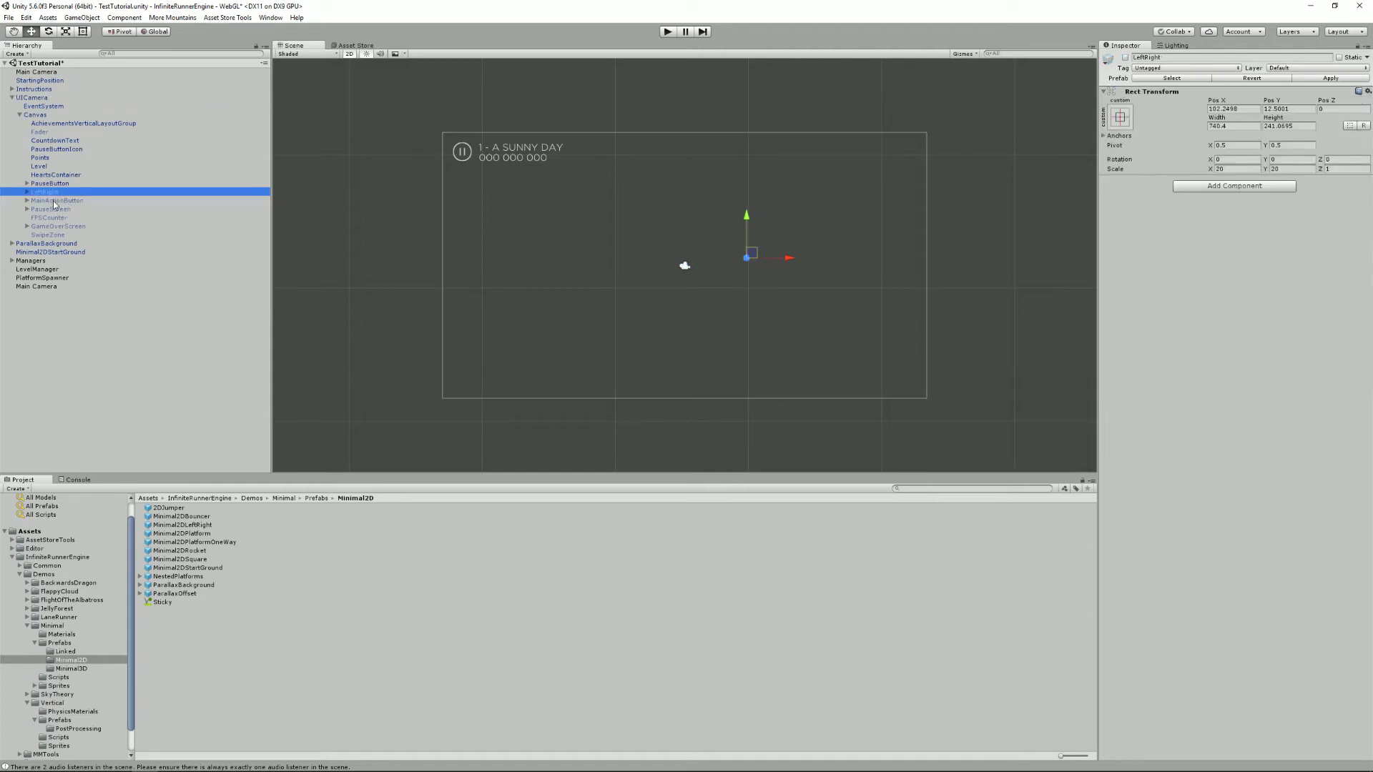
left_click(1127, 58)
left_click(1128, 58)
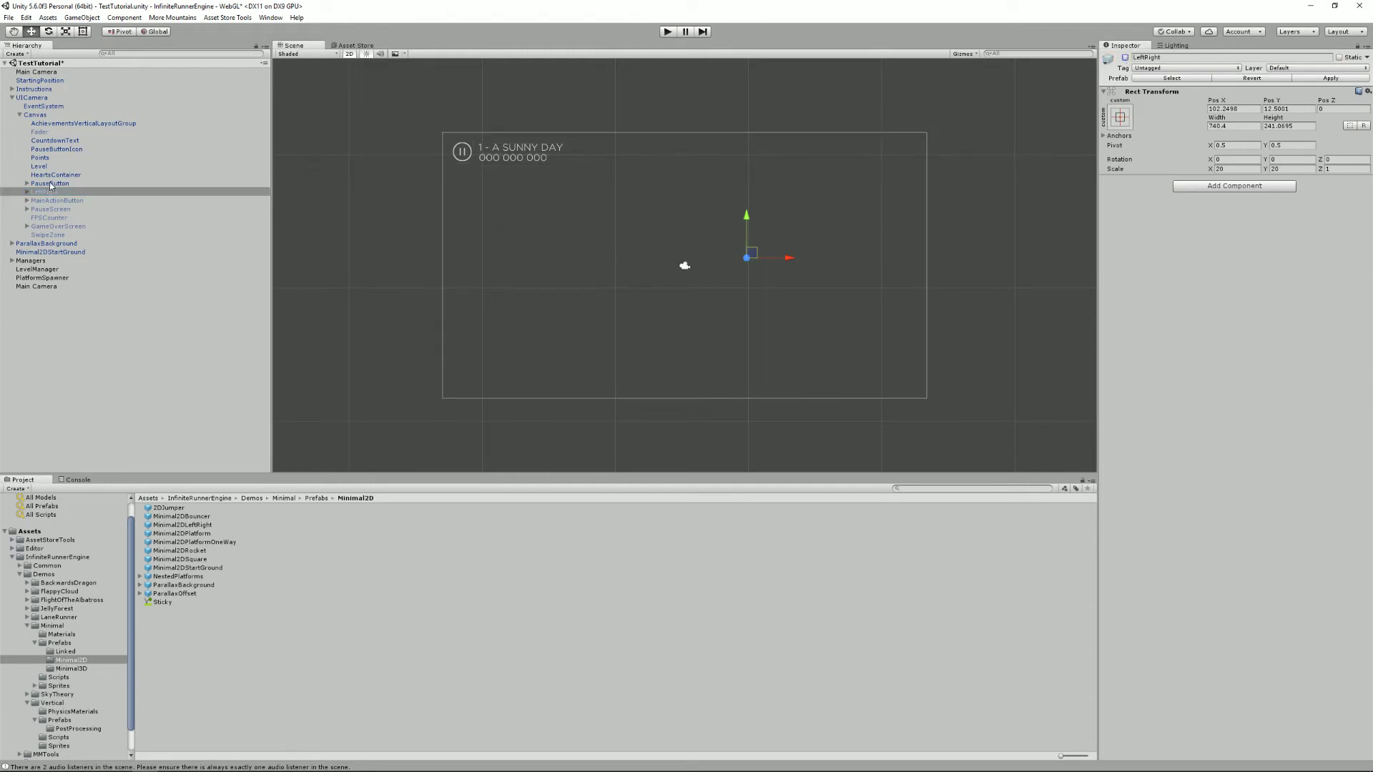
left_click(53, 200)
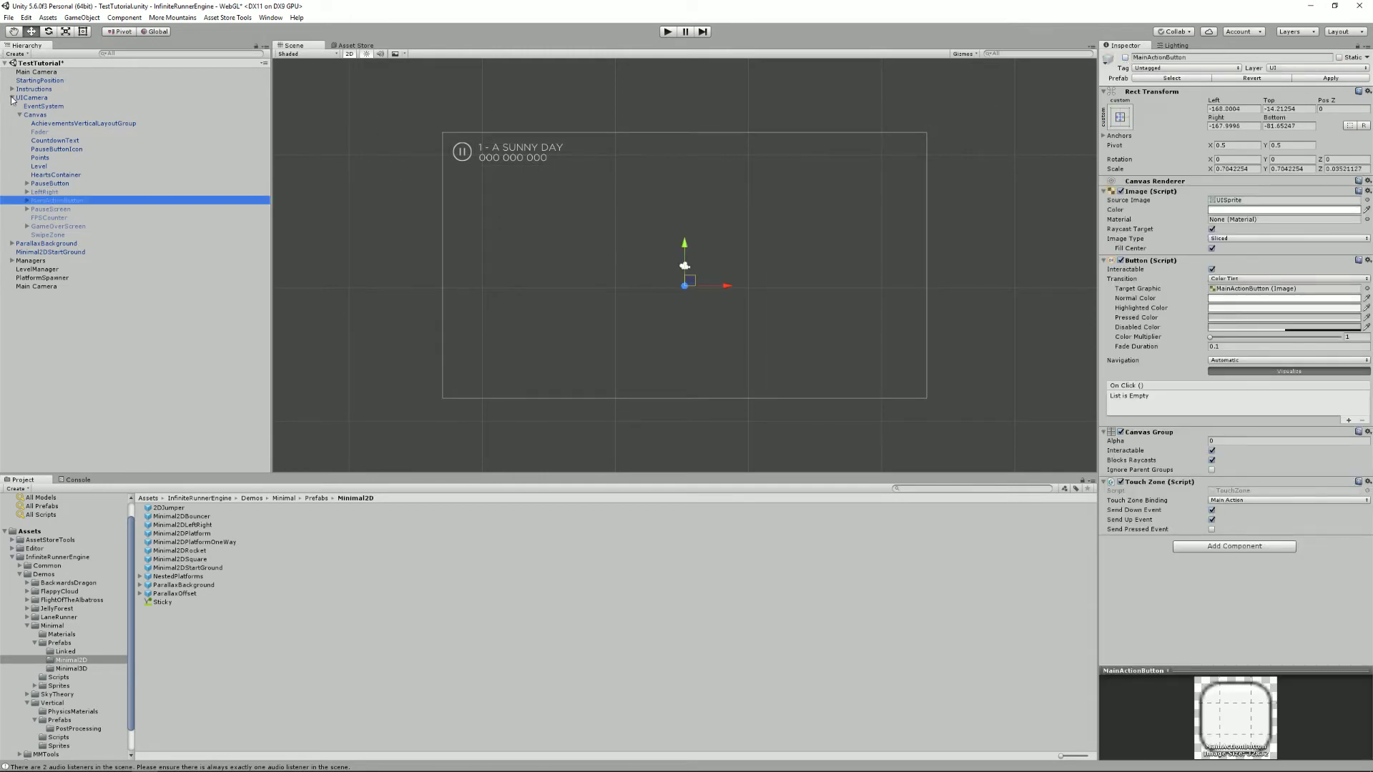
- Collapse UICamera and delete it along with its canvas children
left_click(11, 97)
left_click(32, 98)
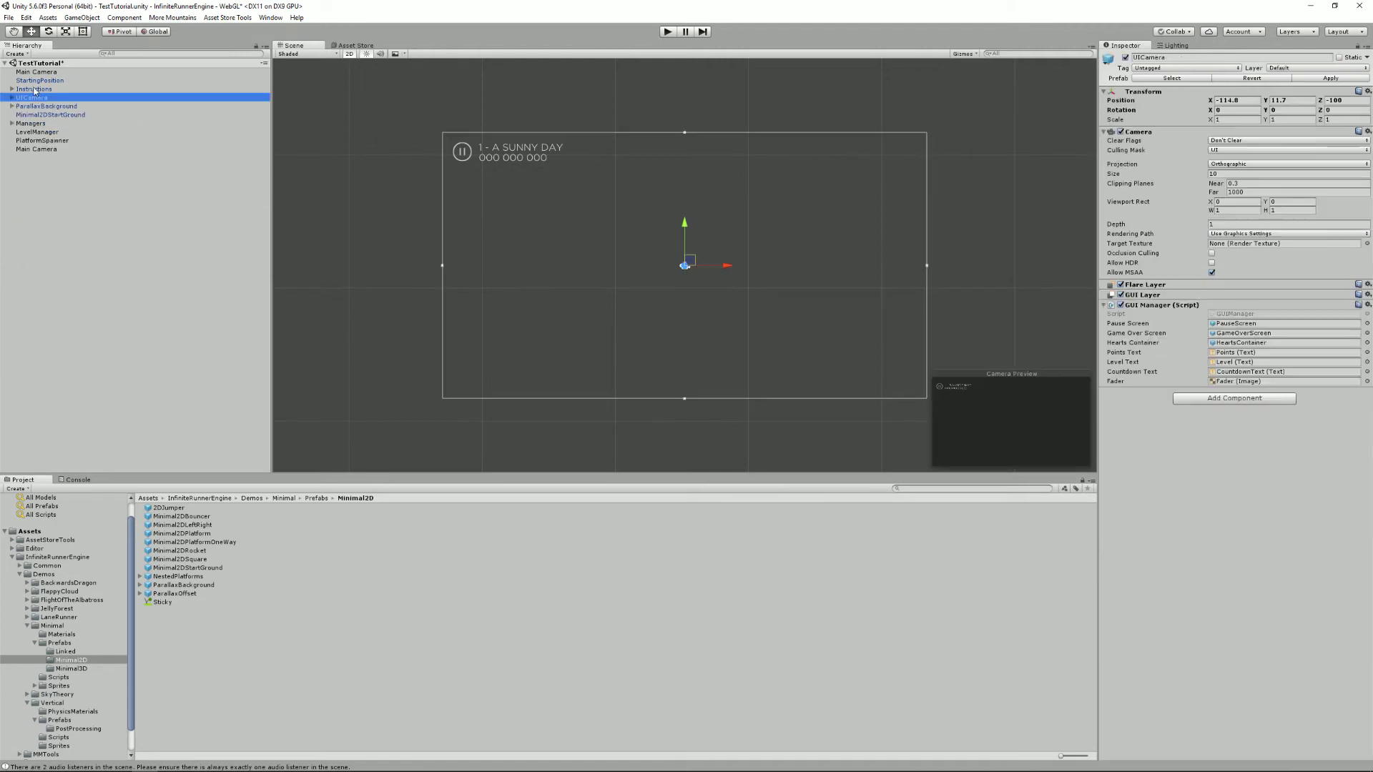
scroll(769, 245, "down", 5)
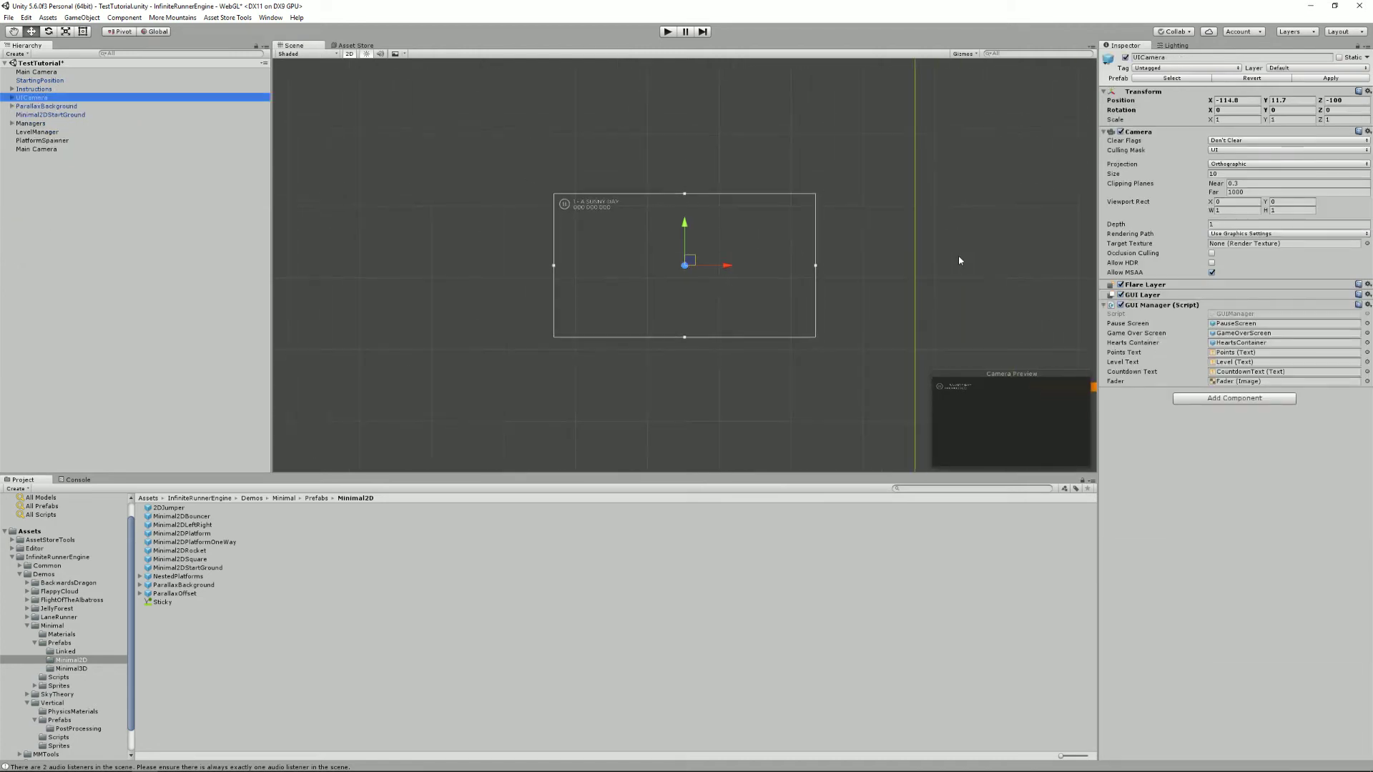
key("Delete")
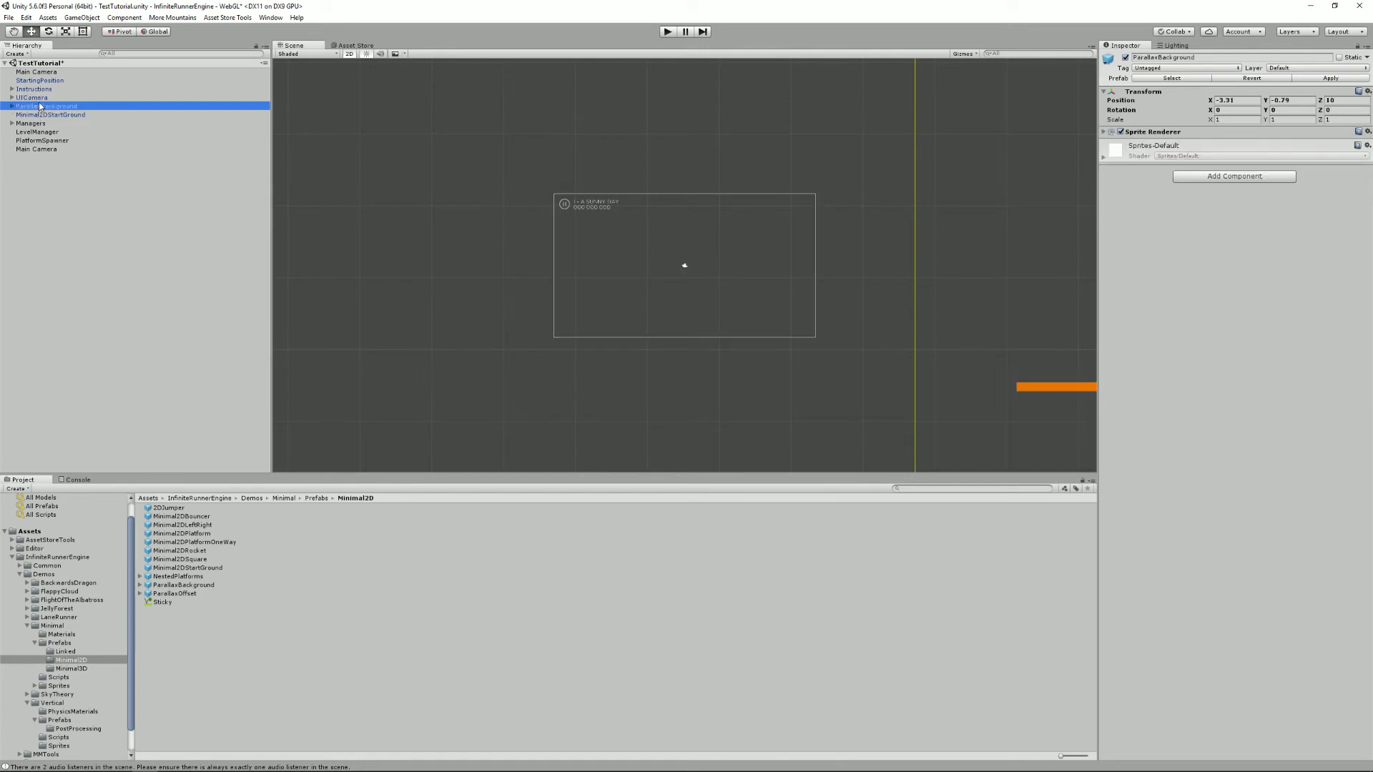
- Check the Instructions object and the LevelManager's Instructions Text setting
middle_click_drag(799, 197, 682, 244)
scroll(683, 242, "up", 4)
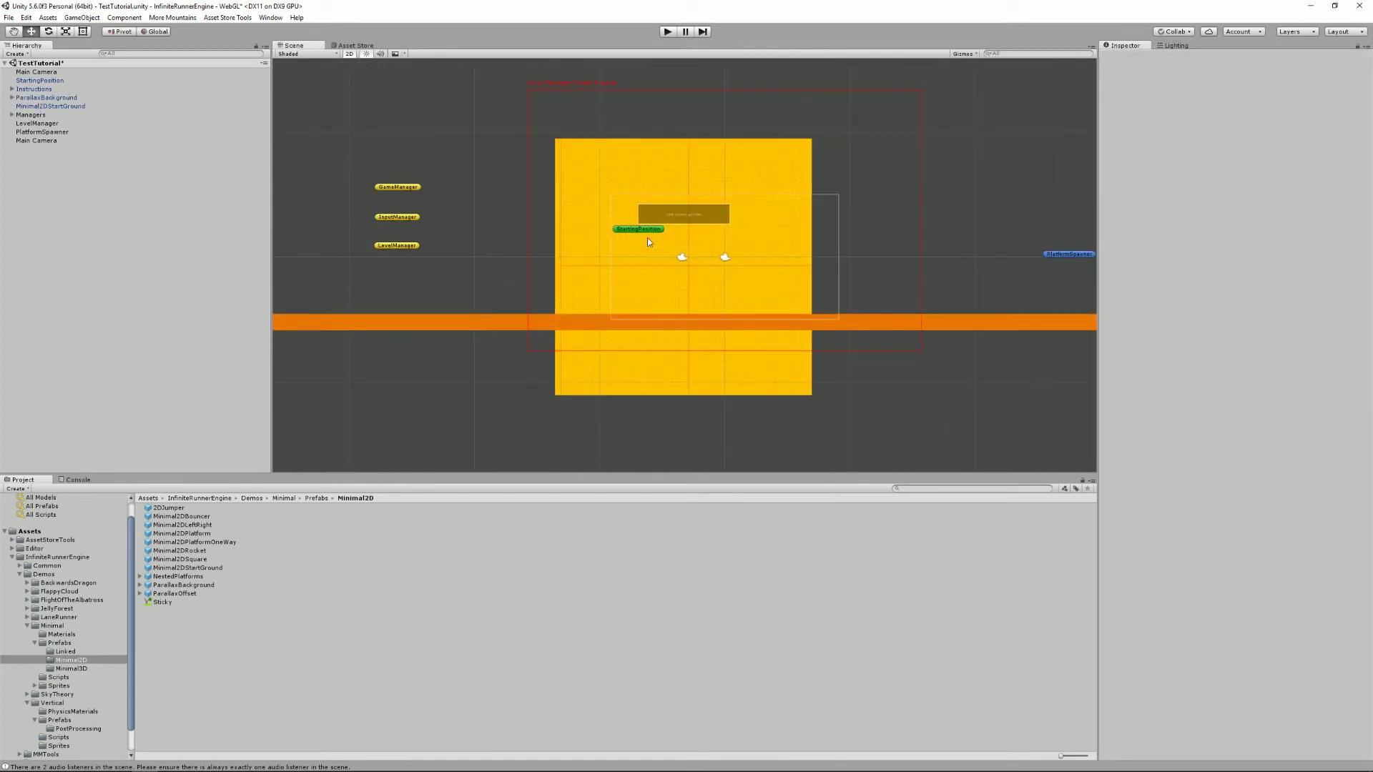
left_click(35, 89)
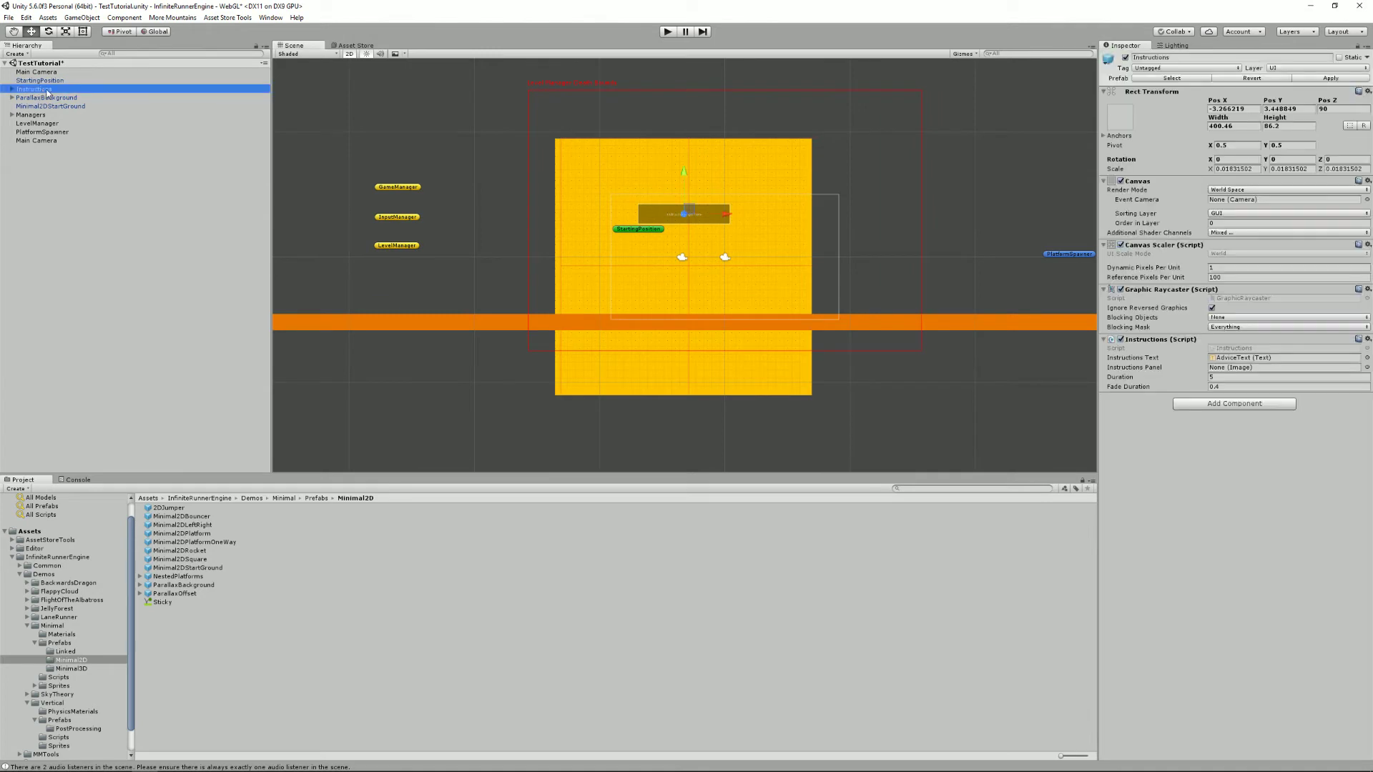
scroll(689, 208, "up", 5)
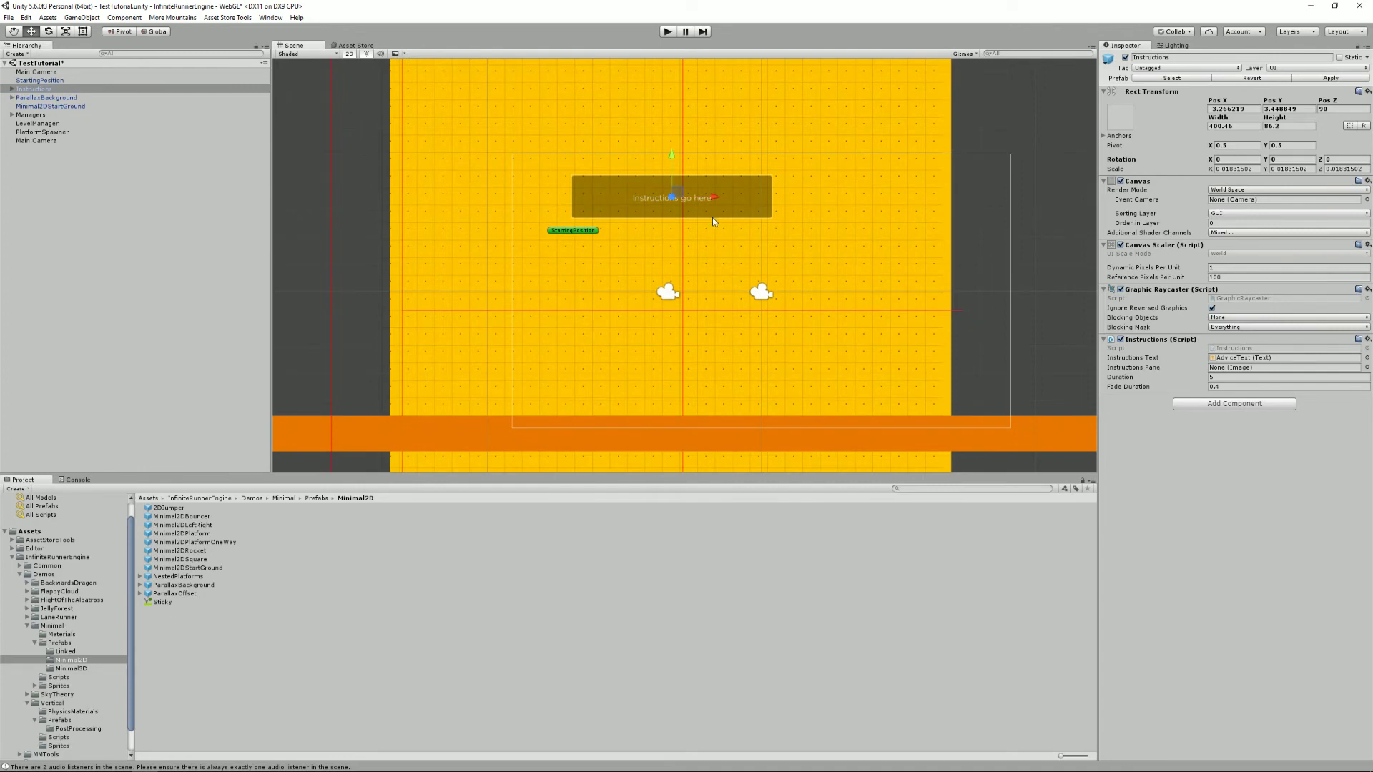
scroll(712, 217, "down", 2)
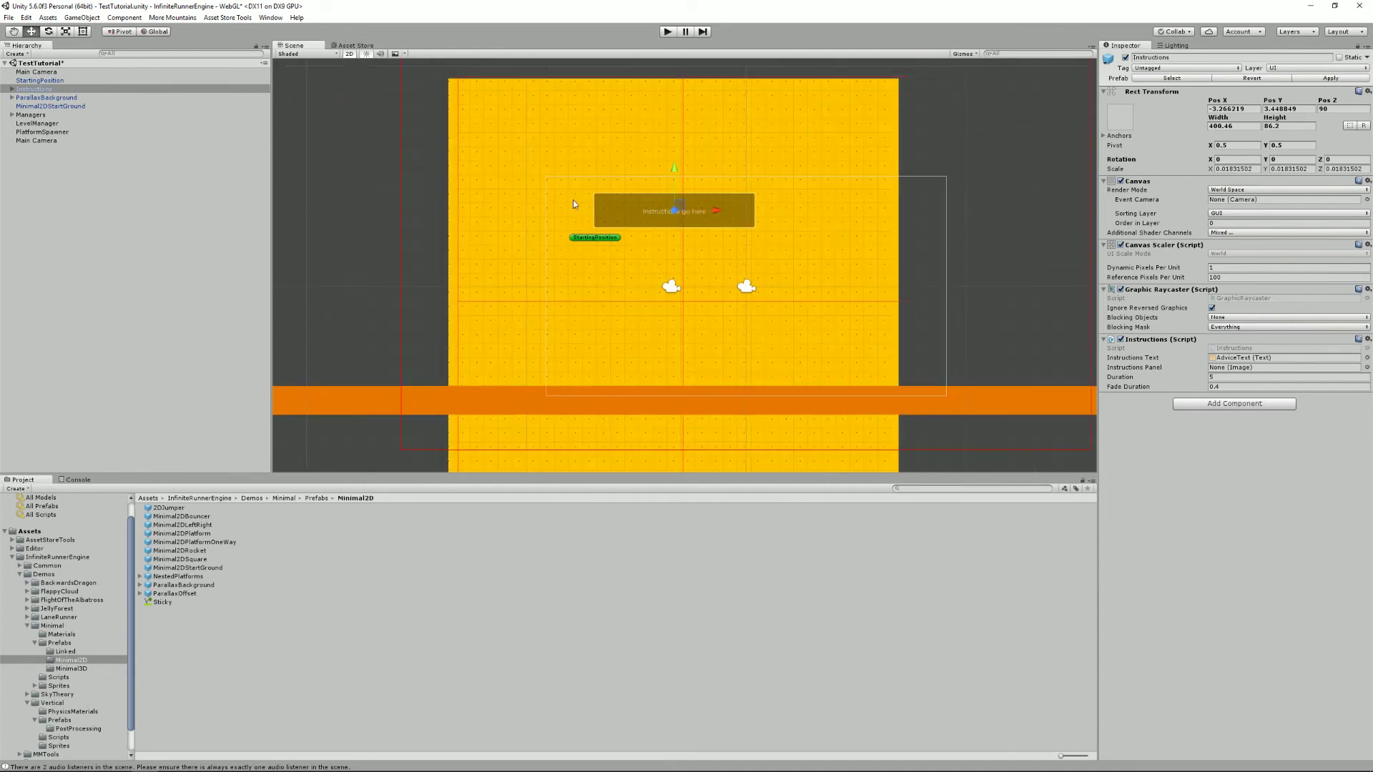
left_click(37, 124)
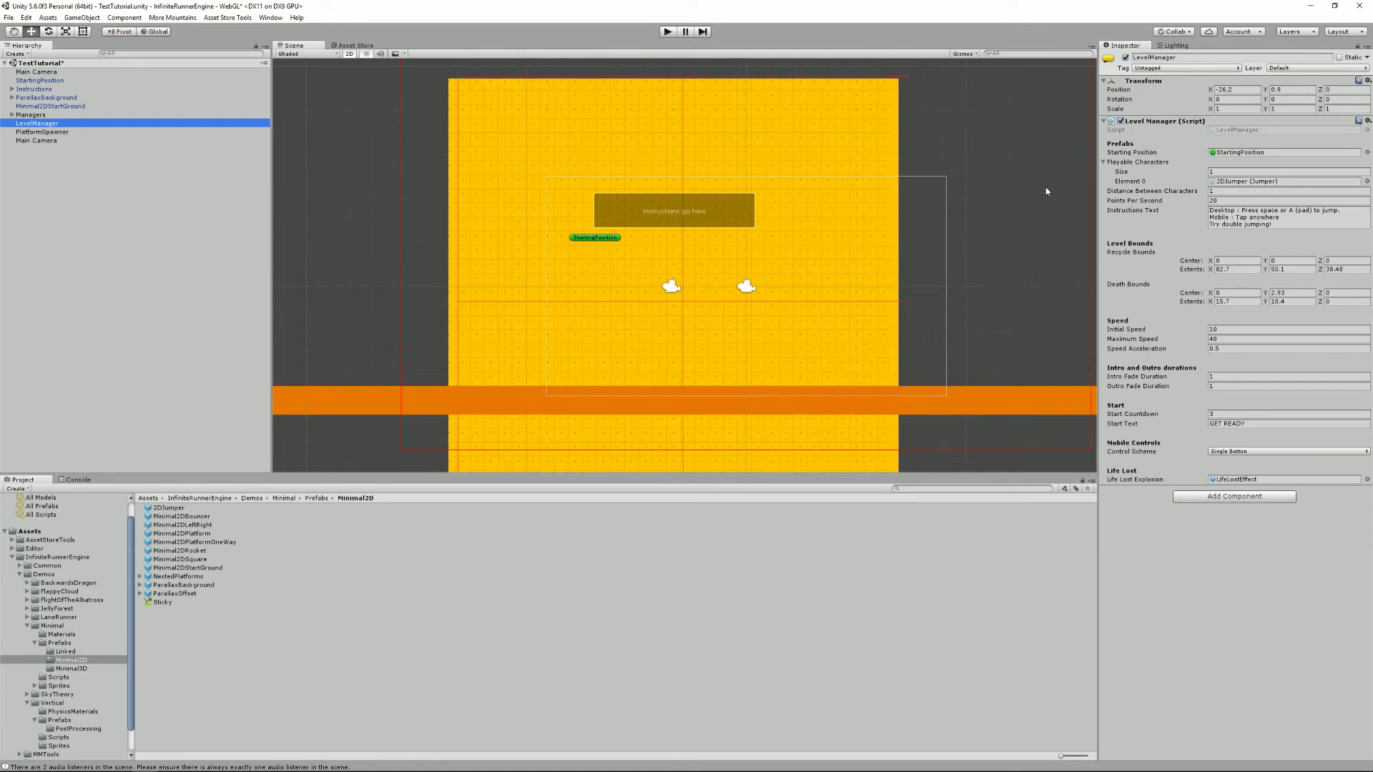
left_click(1222, 211)
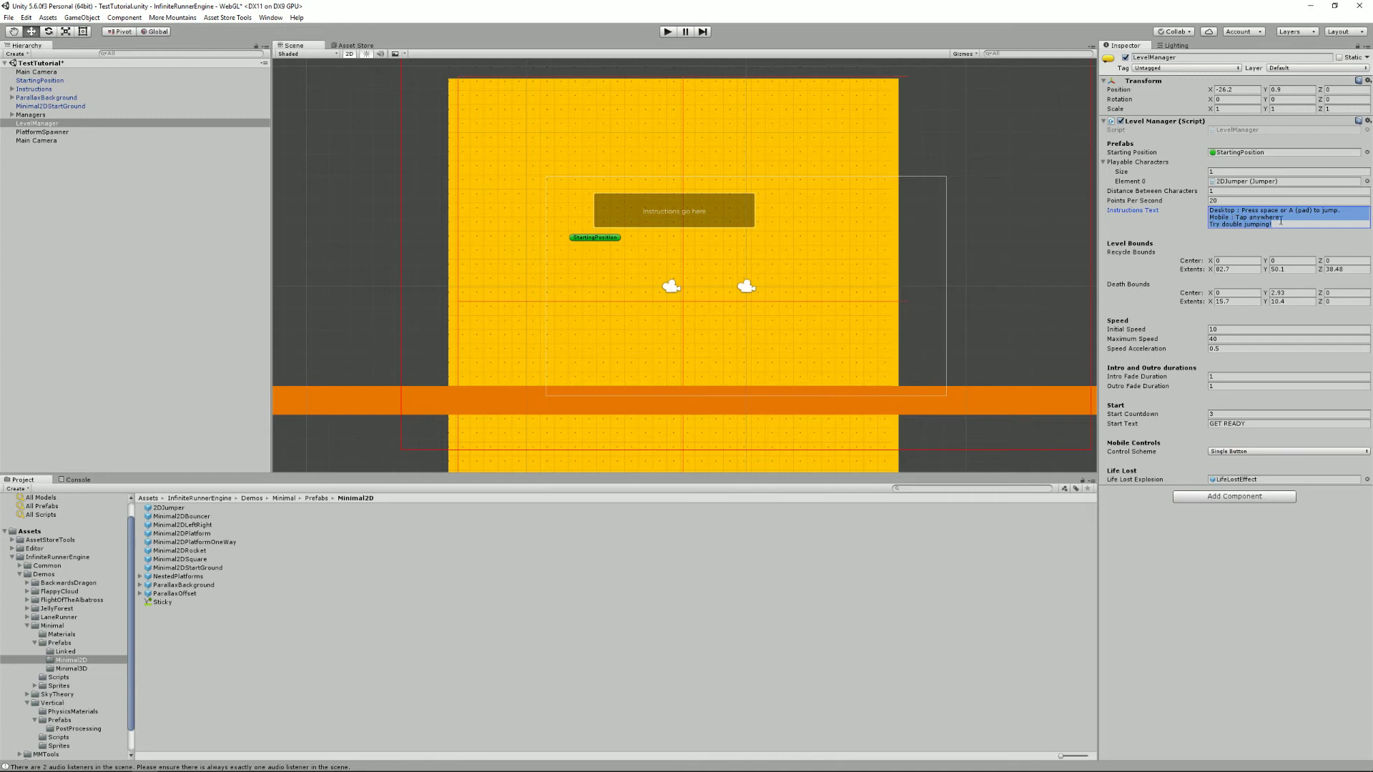
- Do a quick Play test, stop it, and delete the Instructions object
left_click(668, 33)
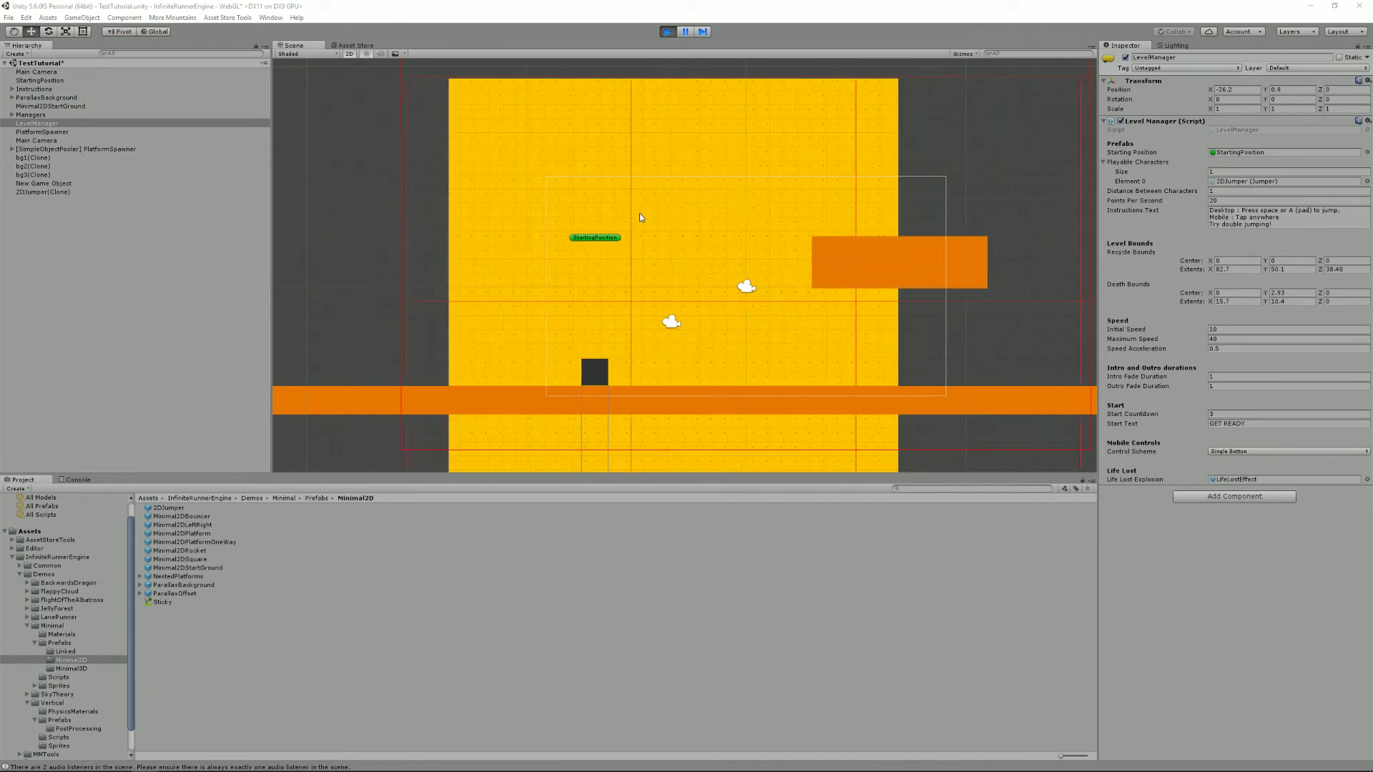
left_click(668, 32)
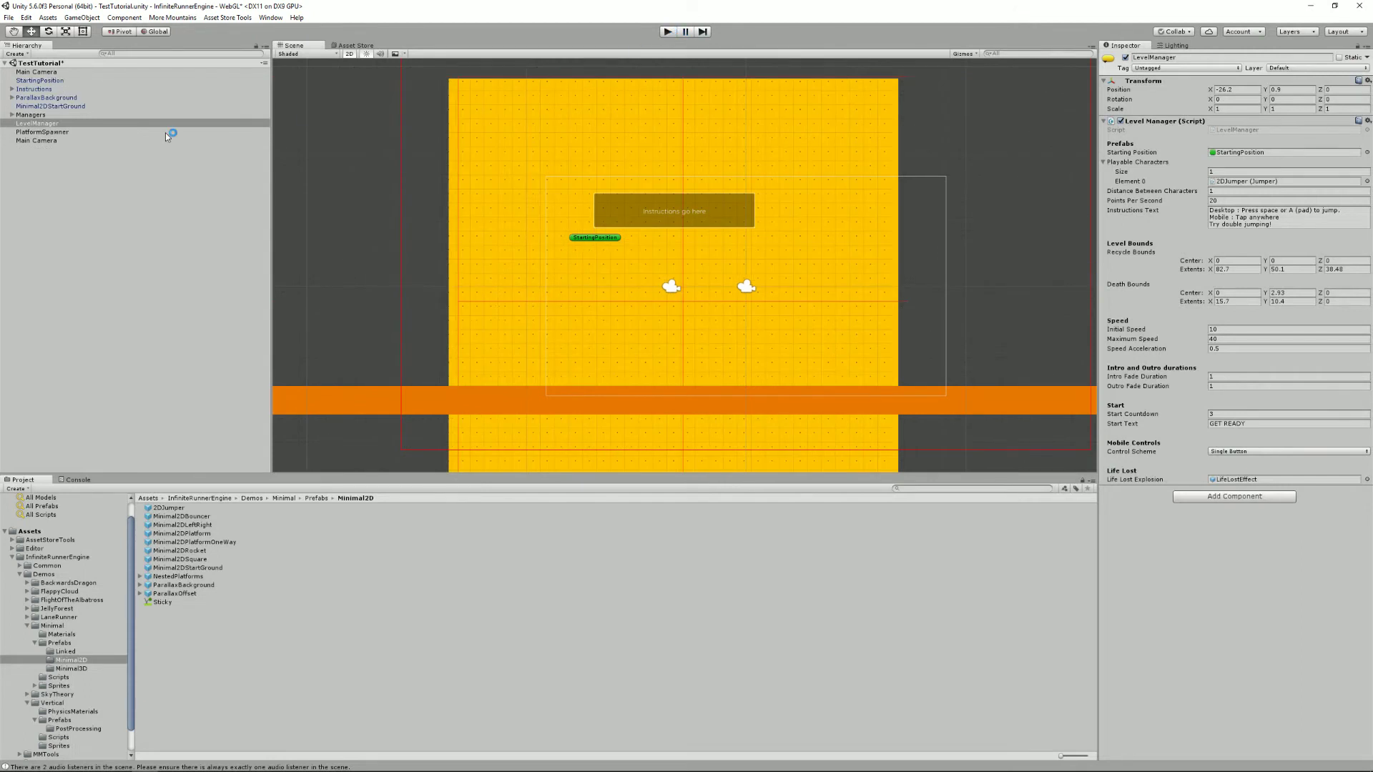
left_click(33, 89)
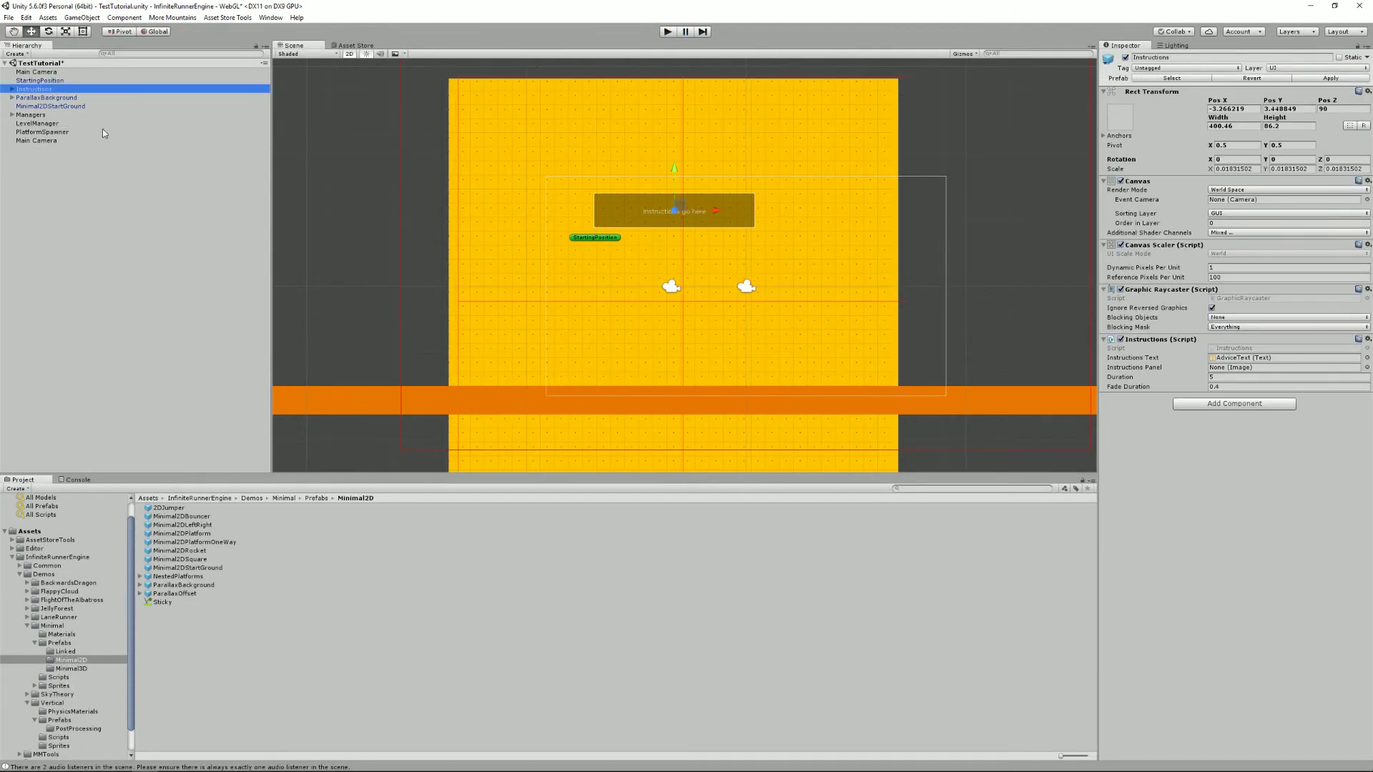
key("Delete")
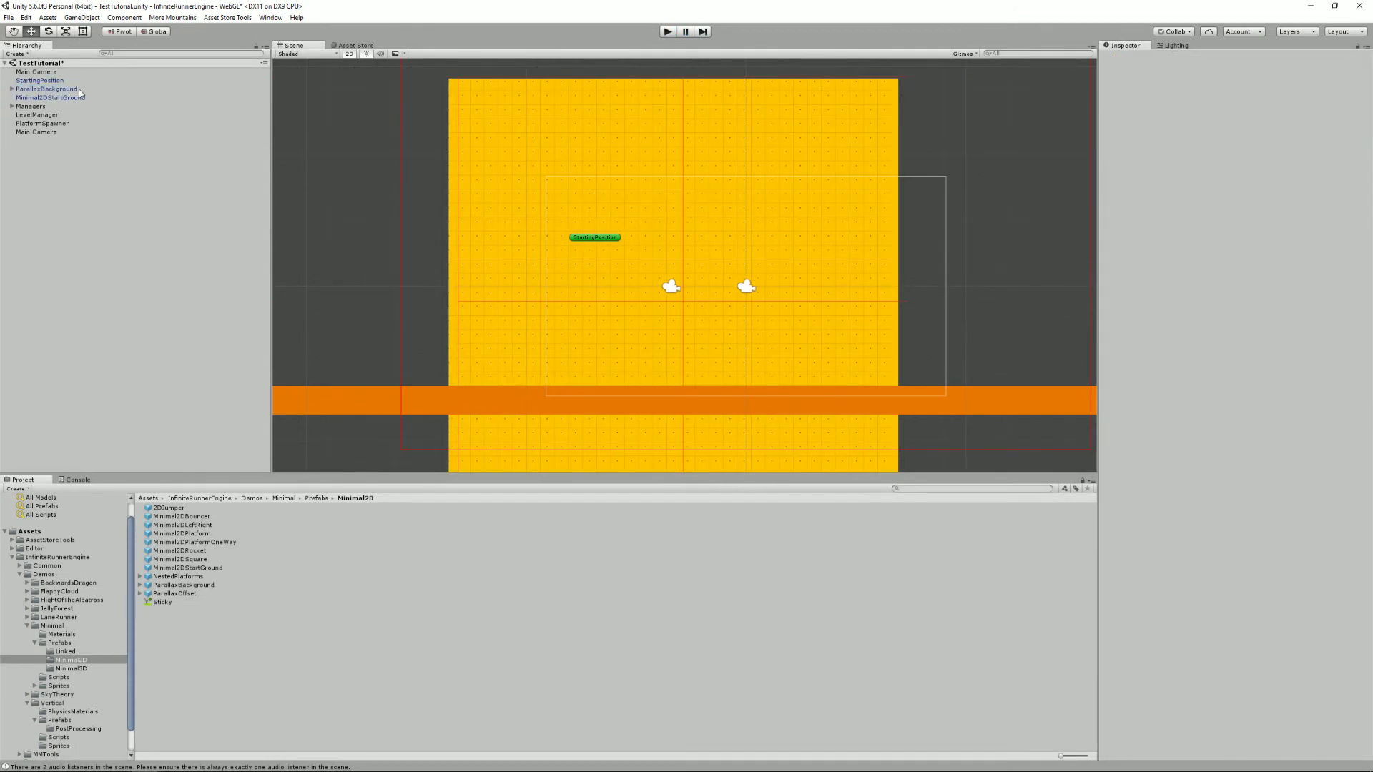
- Delete the ParallaxBackground object from the TestTutorial scene
left_click(78, 88)
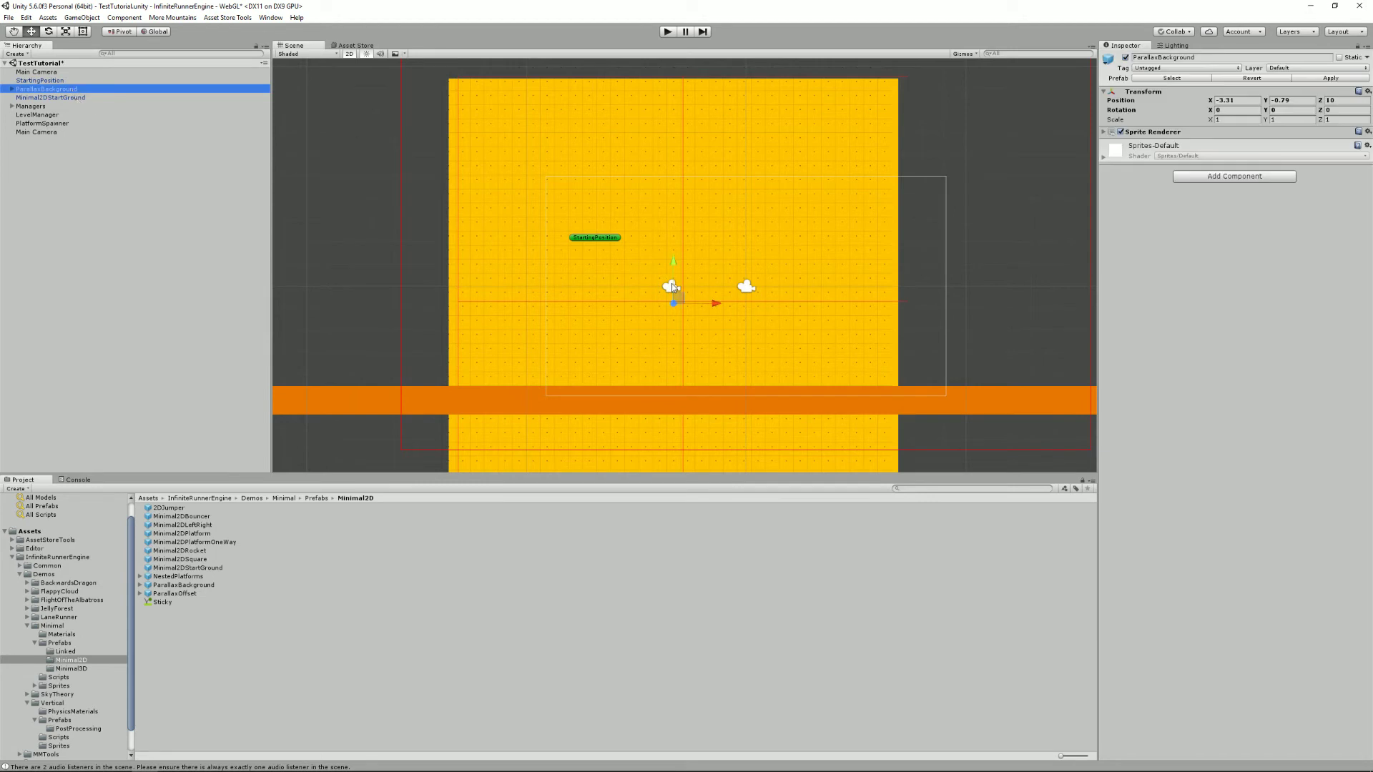
mouse_move(681, 301)
left_mouse_down()
mouse_move(726, 302)
mouse_move(688, 288)
left_mouse_up()
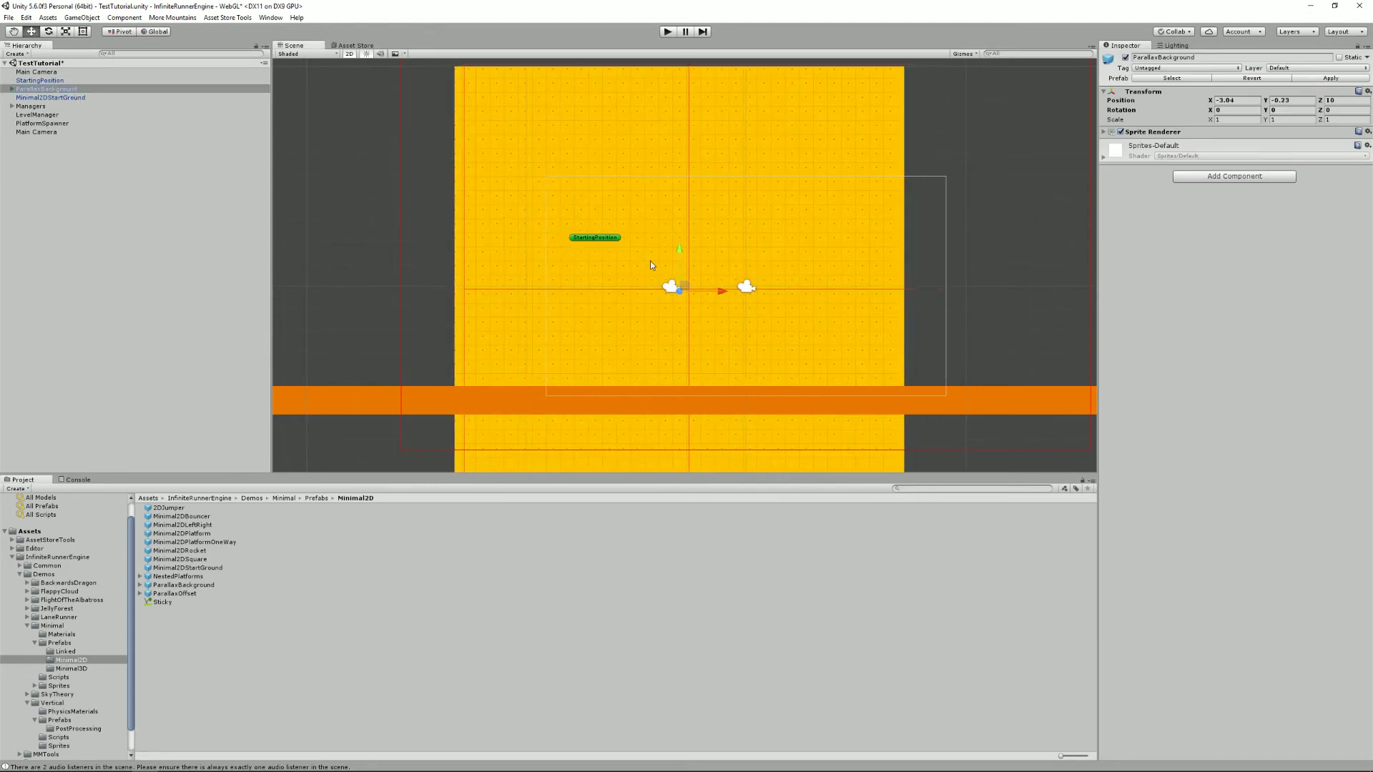
left_click(72, 98)
left_click(74, 87)
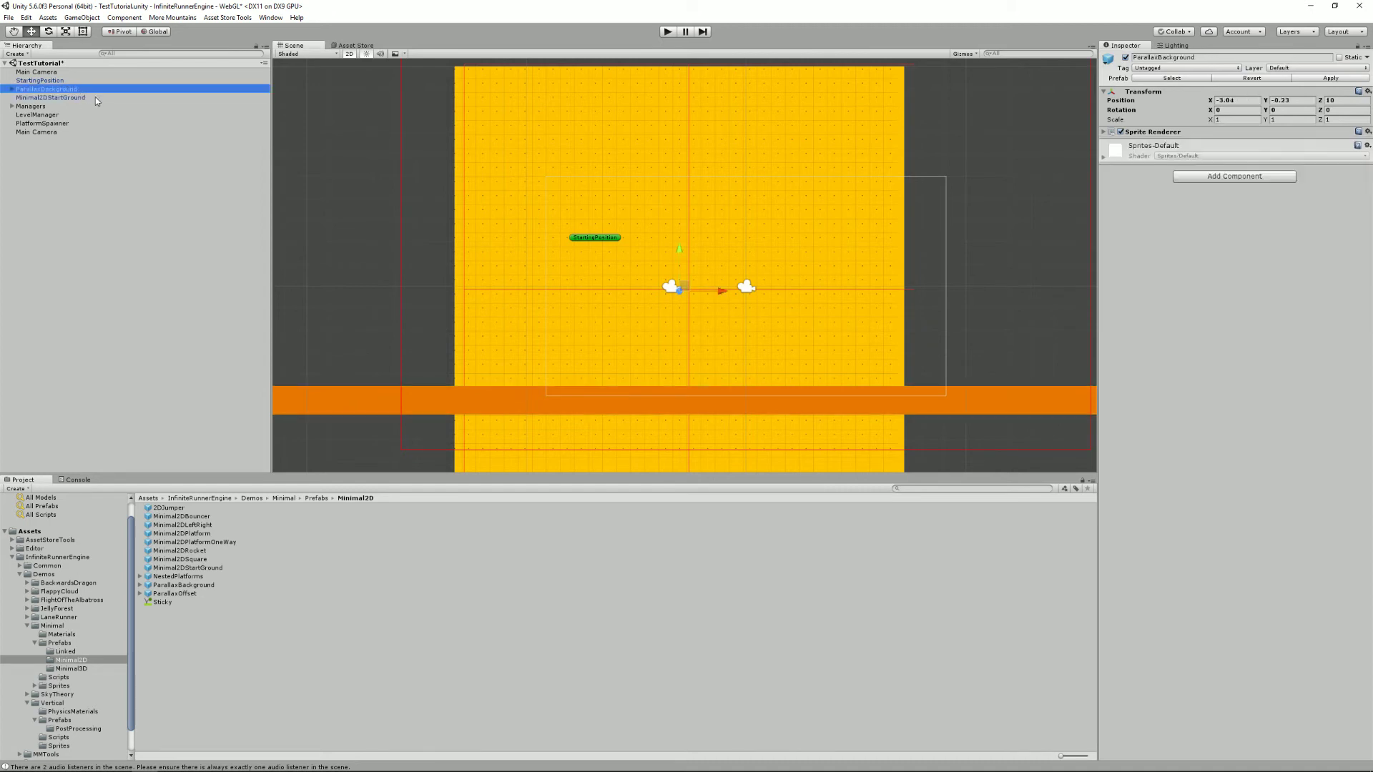
key("Delete")
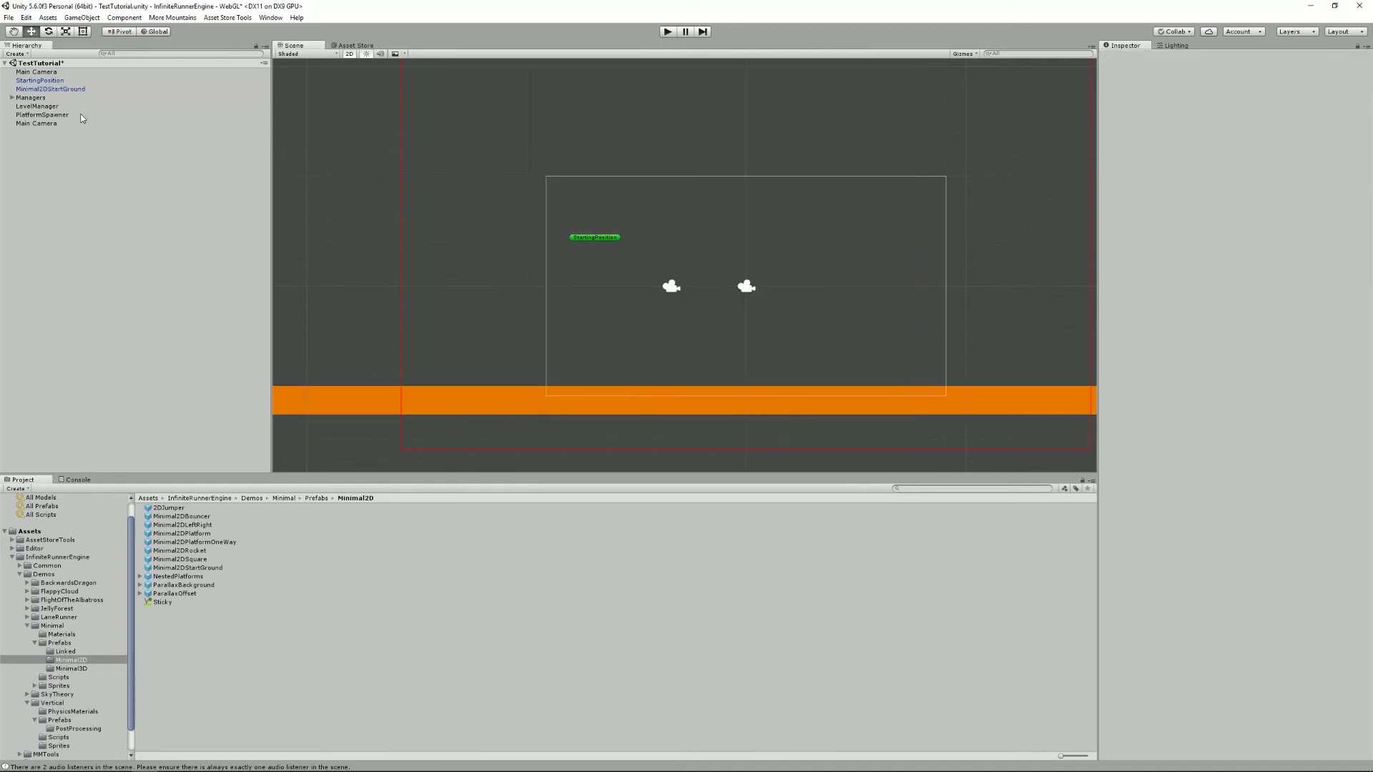
- Move Minimal2DStartGround to position 23.44, -5.04, 0
left_click(49, 90)
scroll(736, 393, "down", 4)
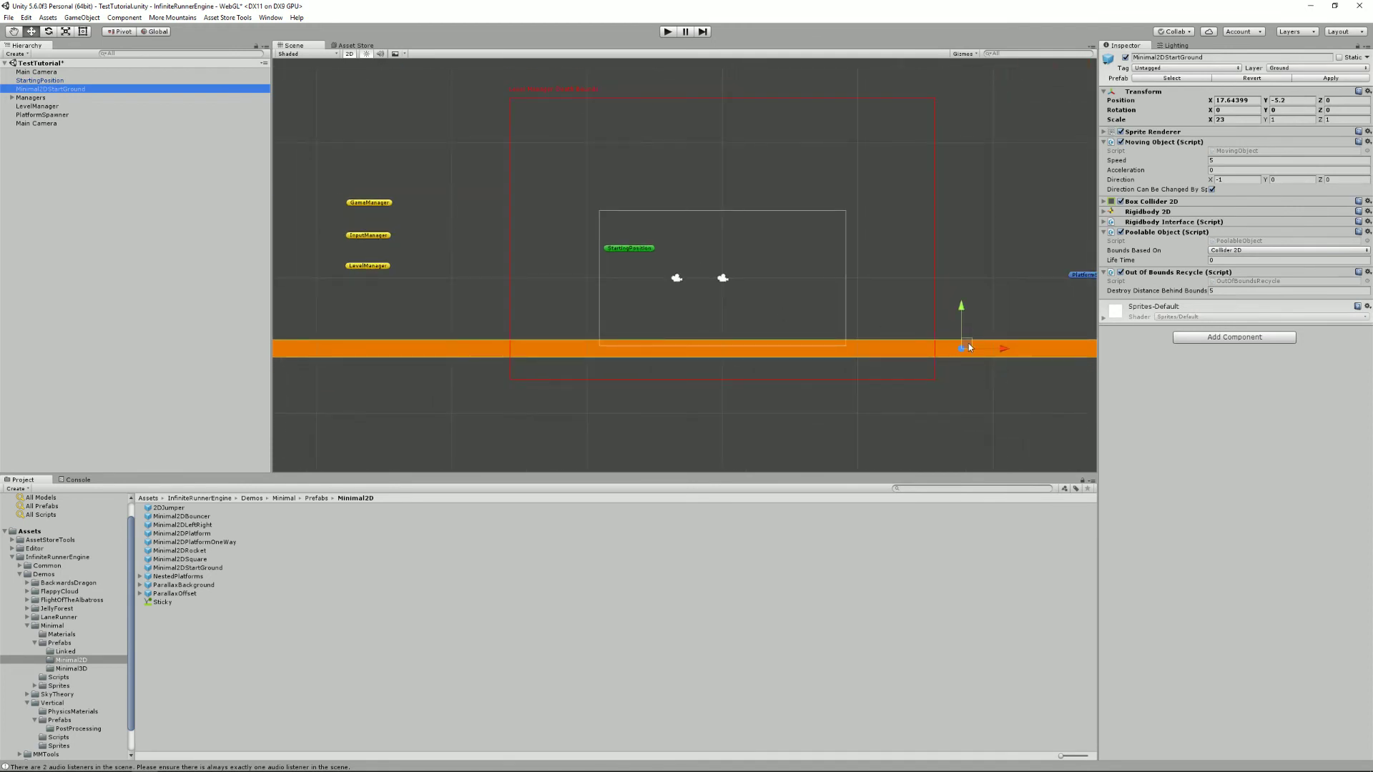
left_click_drag(970, 348, 1050, 345)
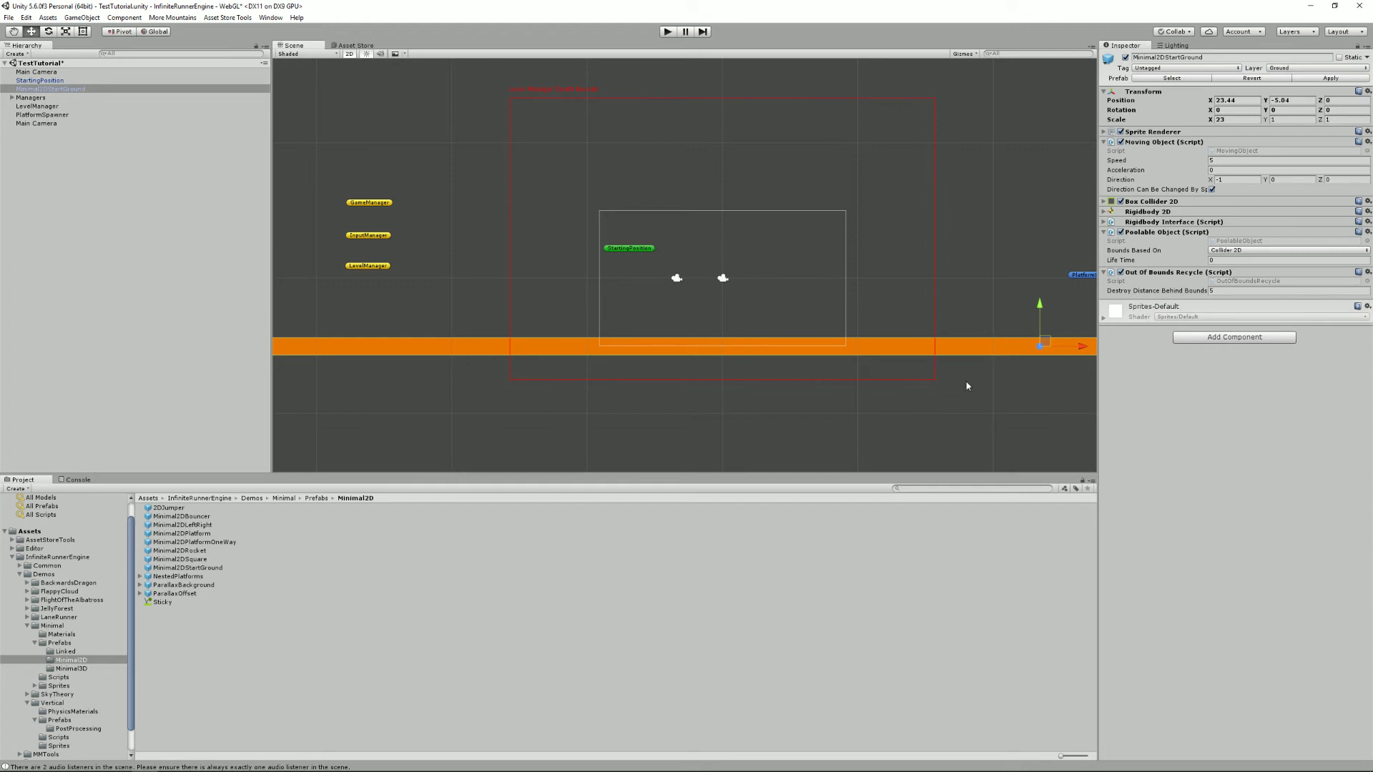
- Frame the PlatformSpawner in the Scene view and start play mode
left_click(52, 115)
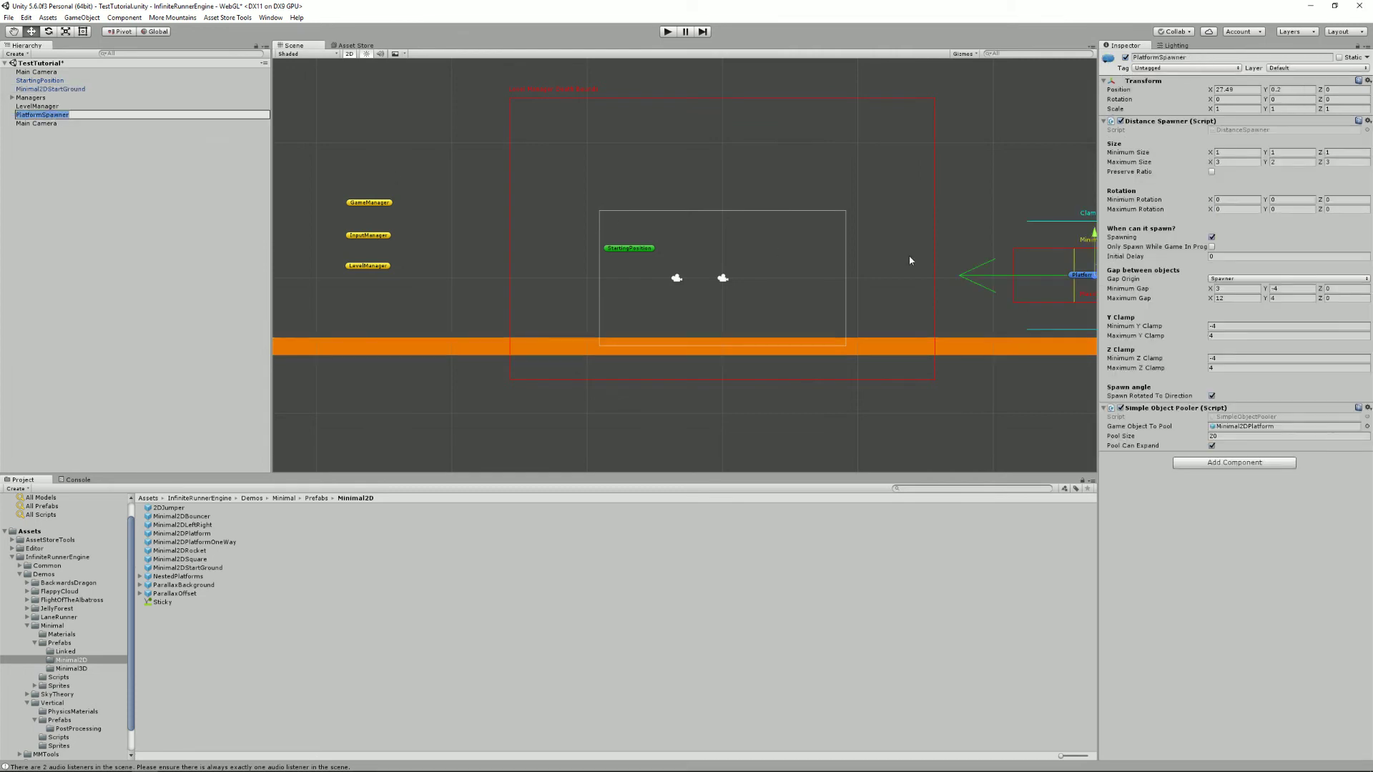
key("f")
left_click(668, 31)
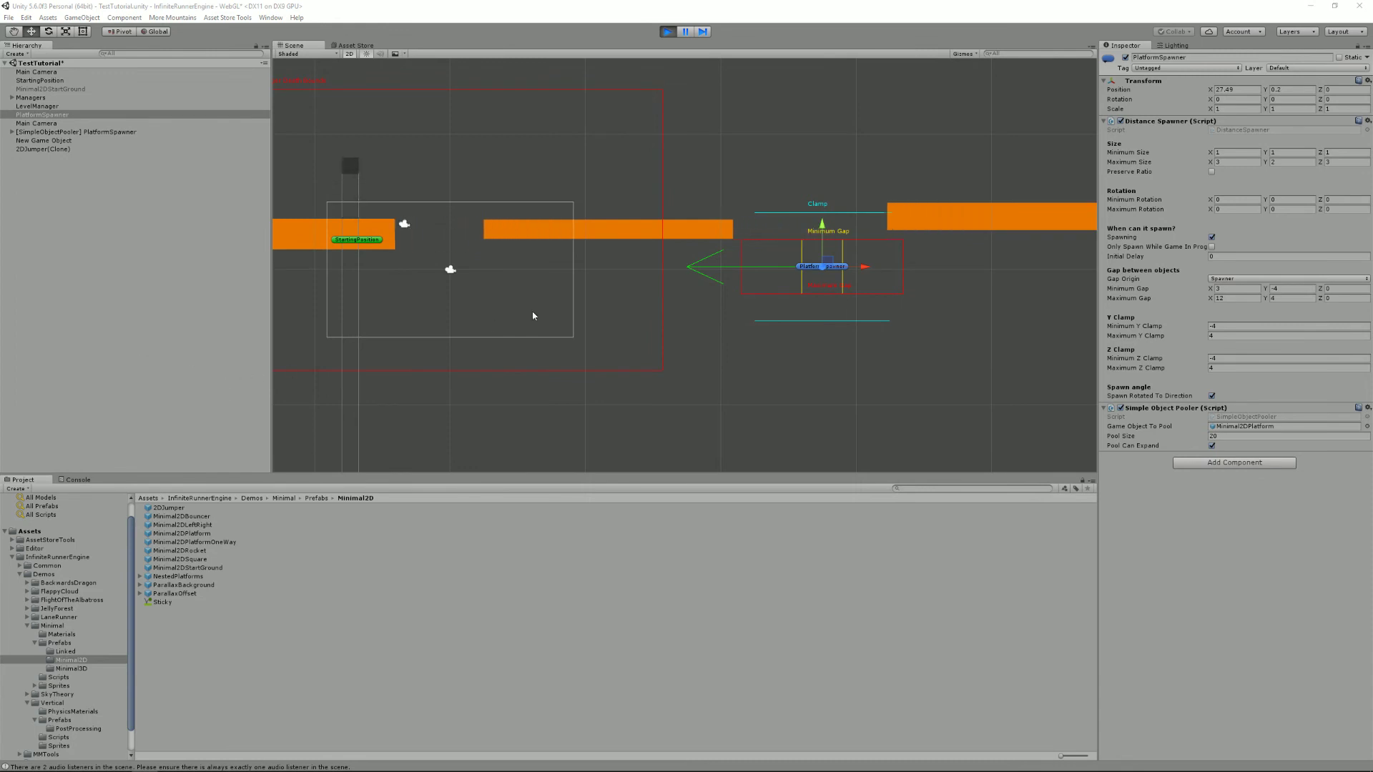
- Expand the PlatformSpawner pool to show Minimal2DPlatform-0 to -19, then open the Profiler
scroll(675, 324, "down", 5)
scroll(673, 274, "down", 4)
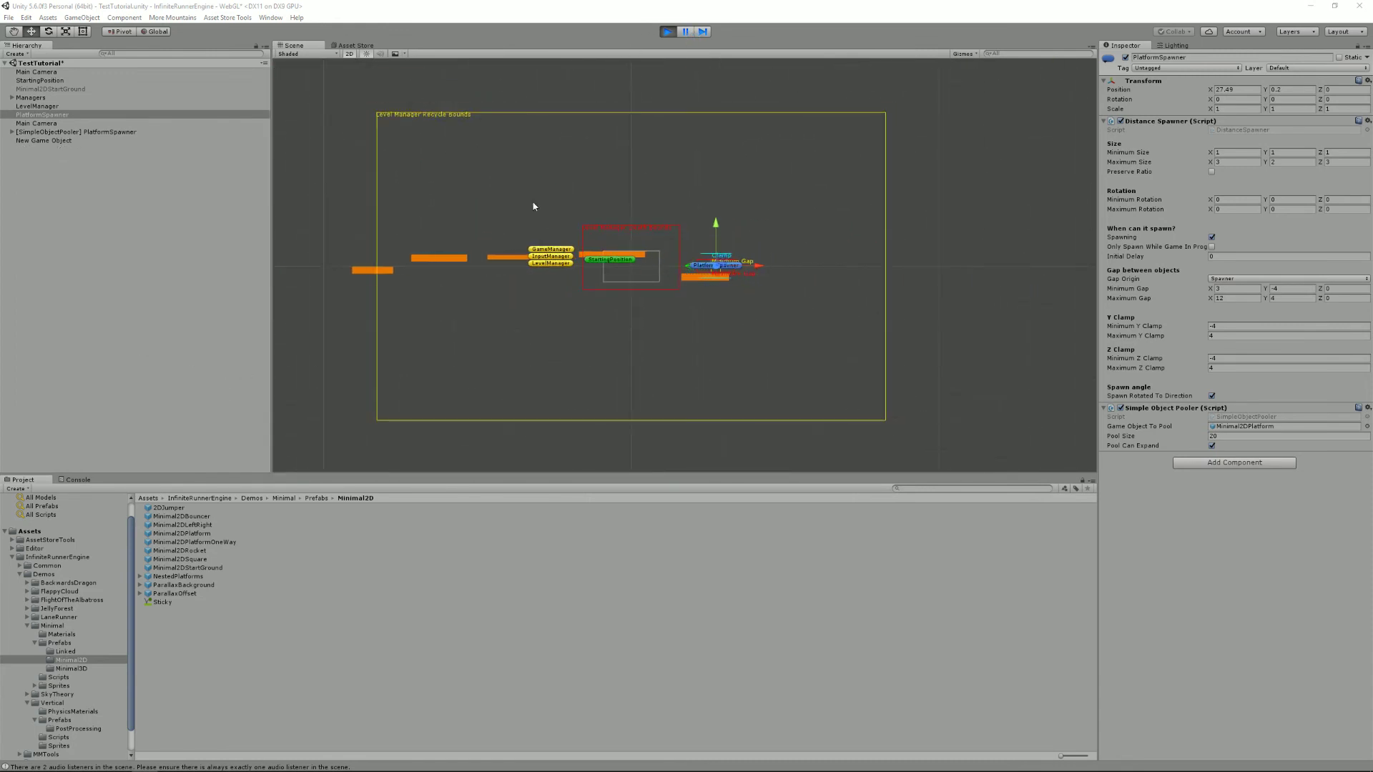
scroll(646, 213, "up", 1)
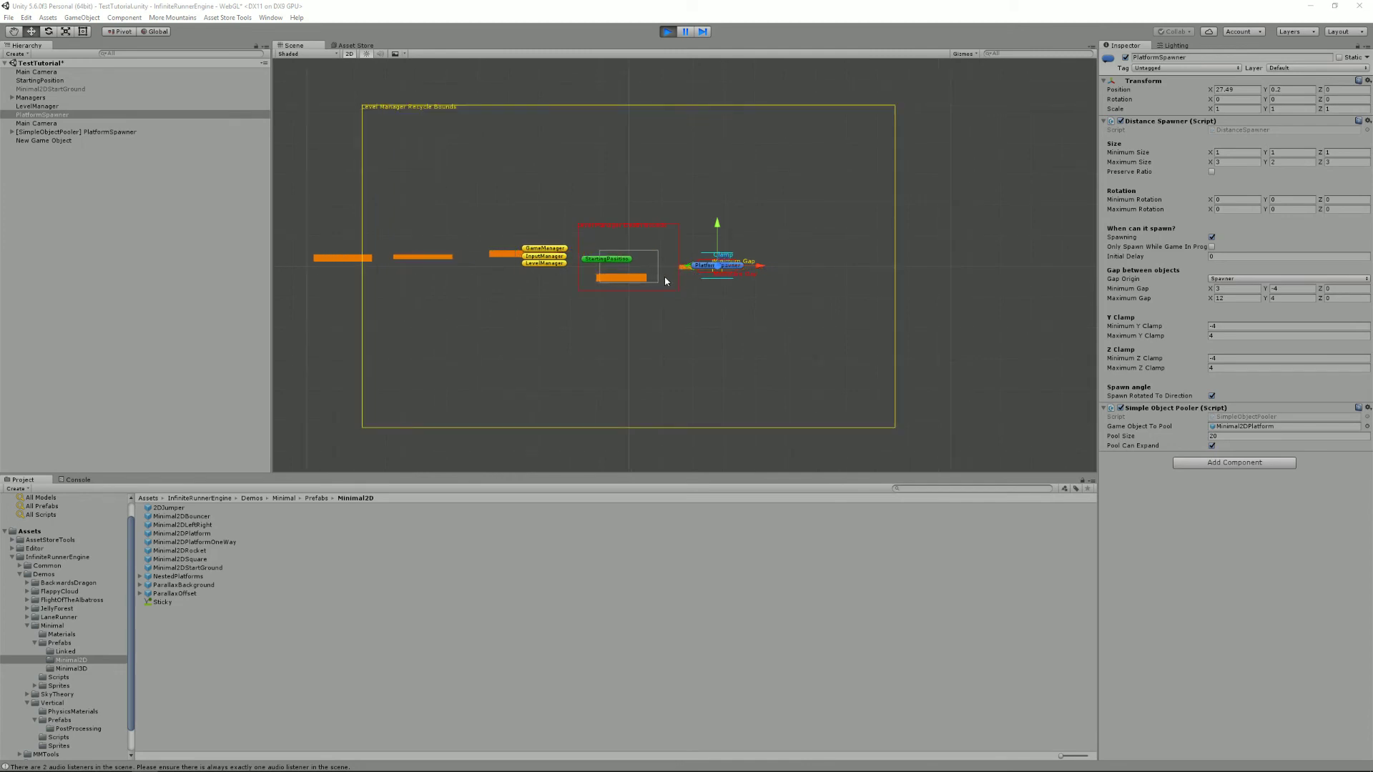
scroll(637, 278, "down", 2)
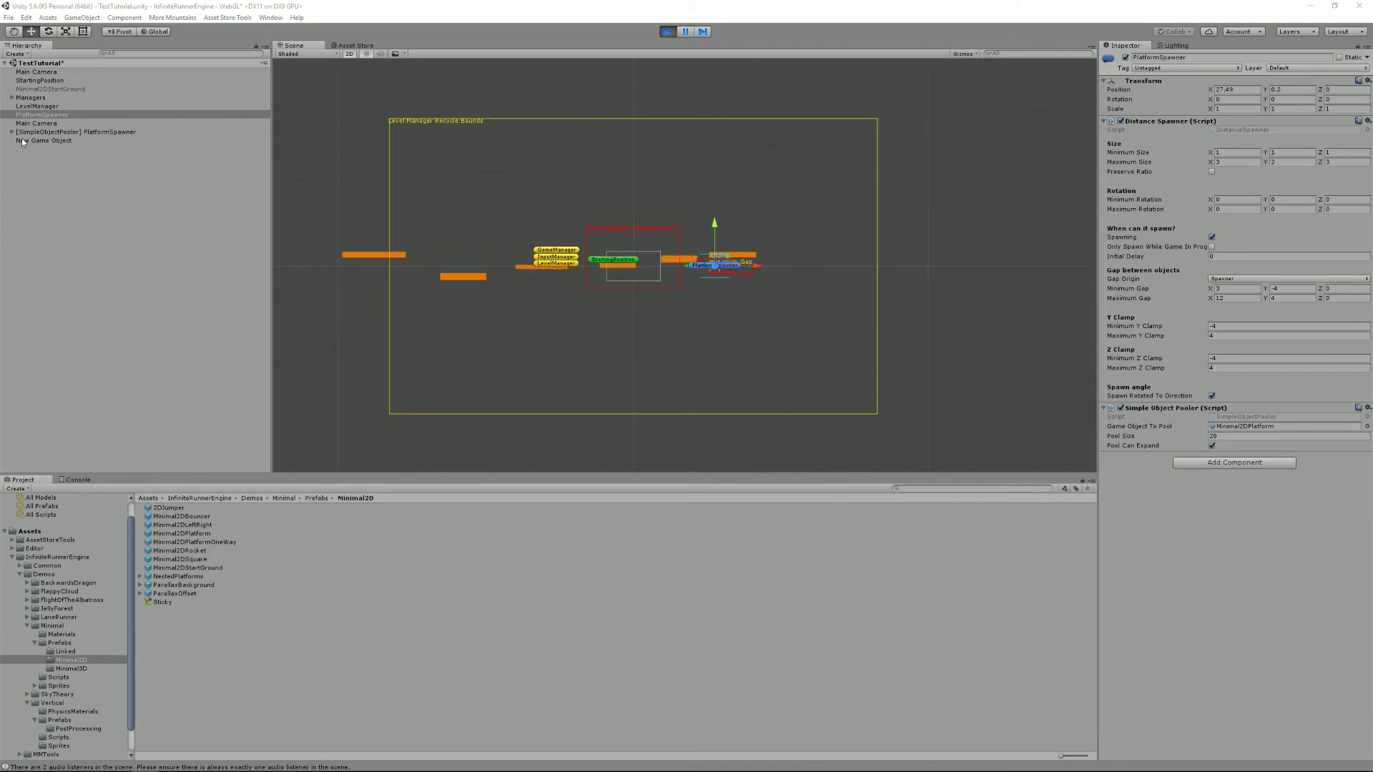
left_click(110, 131)
key("Right")
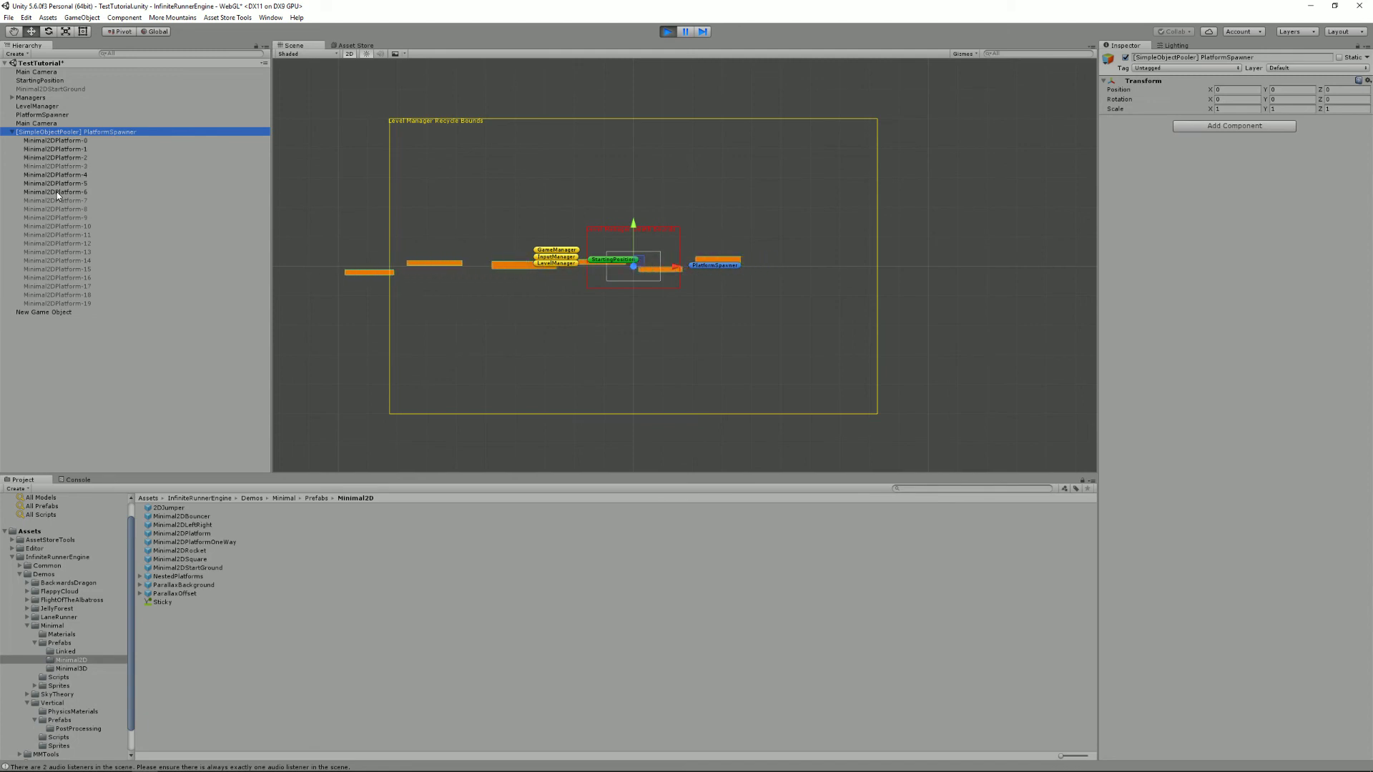
key("alt+Tab")
key("alt+Tab")
left_click_drag(552, 208, 635, 229)
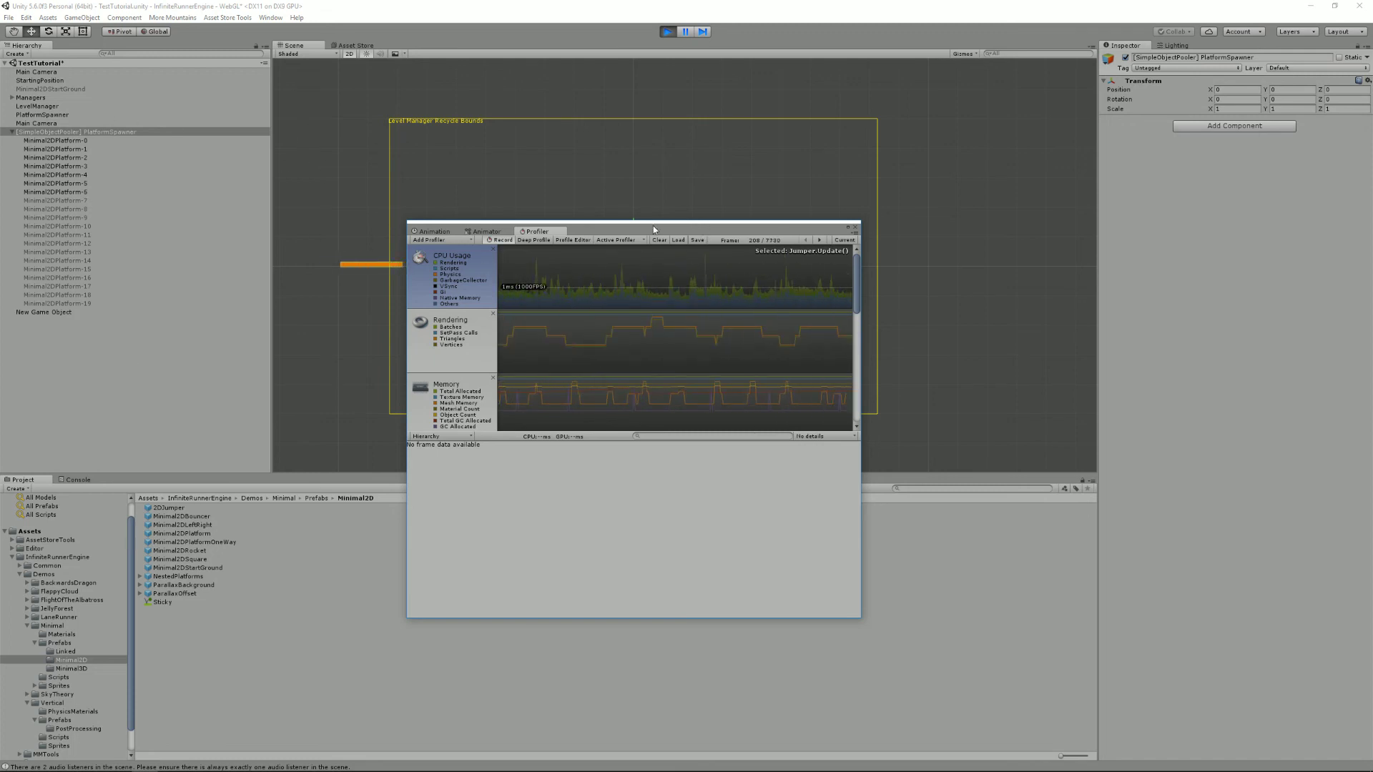
- Drag the Profiler window off to the right to uncover the running scene
left_click_drag(654, 225, 1372, 193)
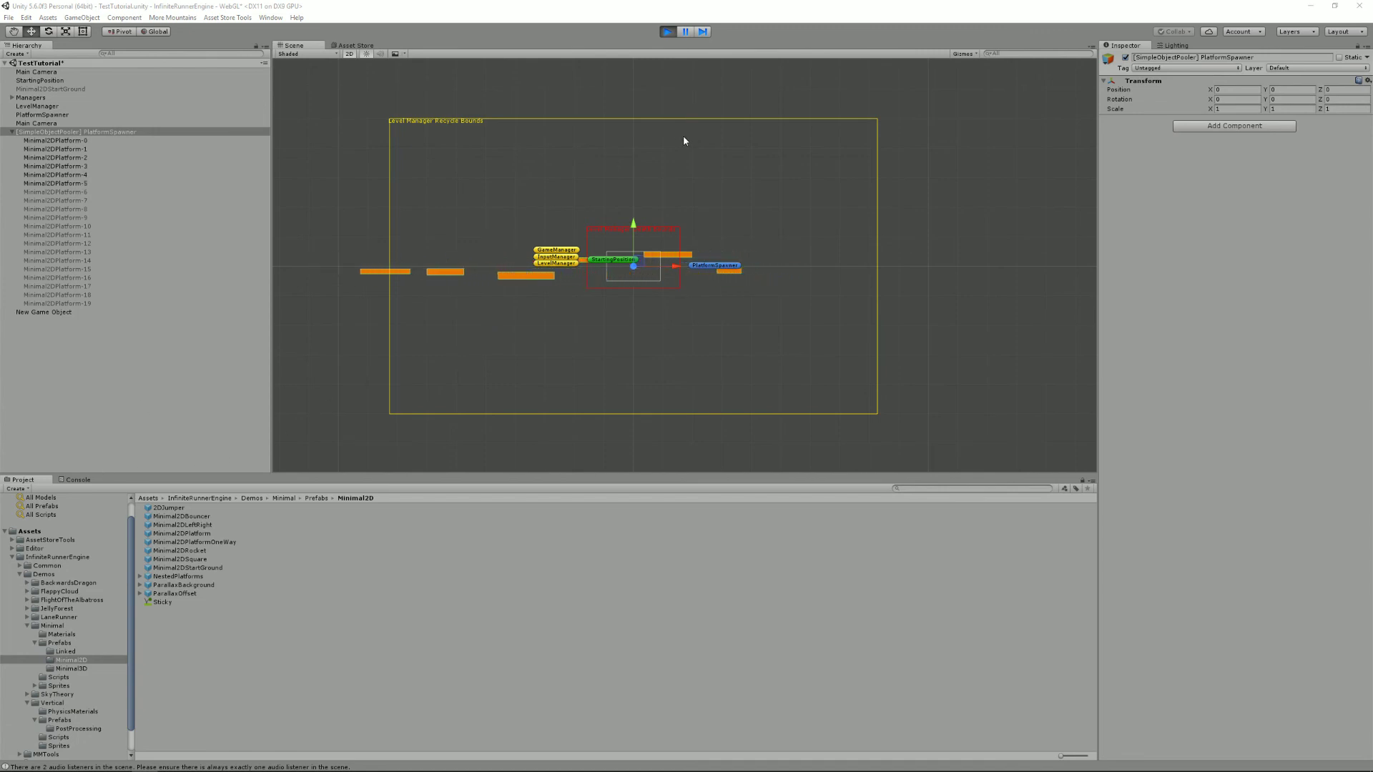
- Exit play mode, returning TestTutorial to edit mode
left_click(667, 31)
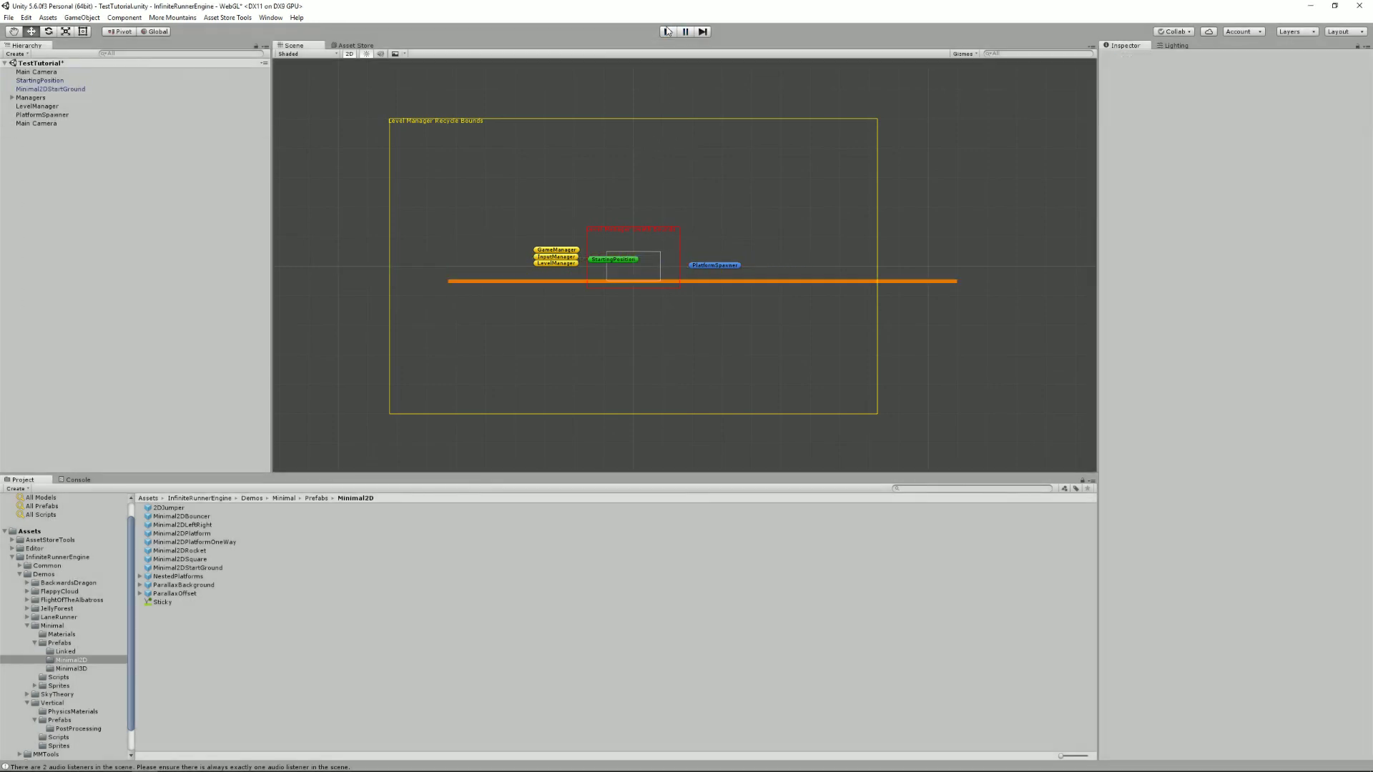